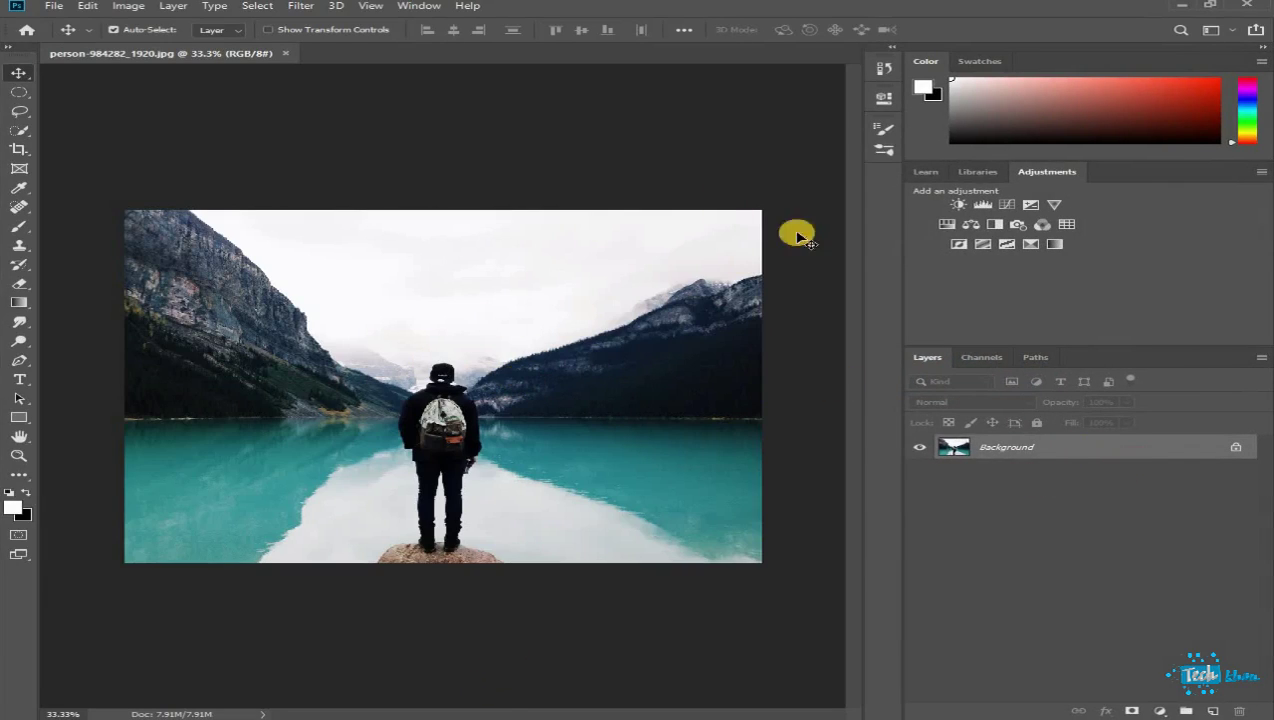
Step: Unlock the Background as Layer 0, duplicate it, and add a new empty layer above Layer 0
left_click(1237, 448)
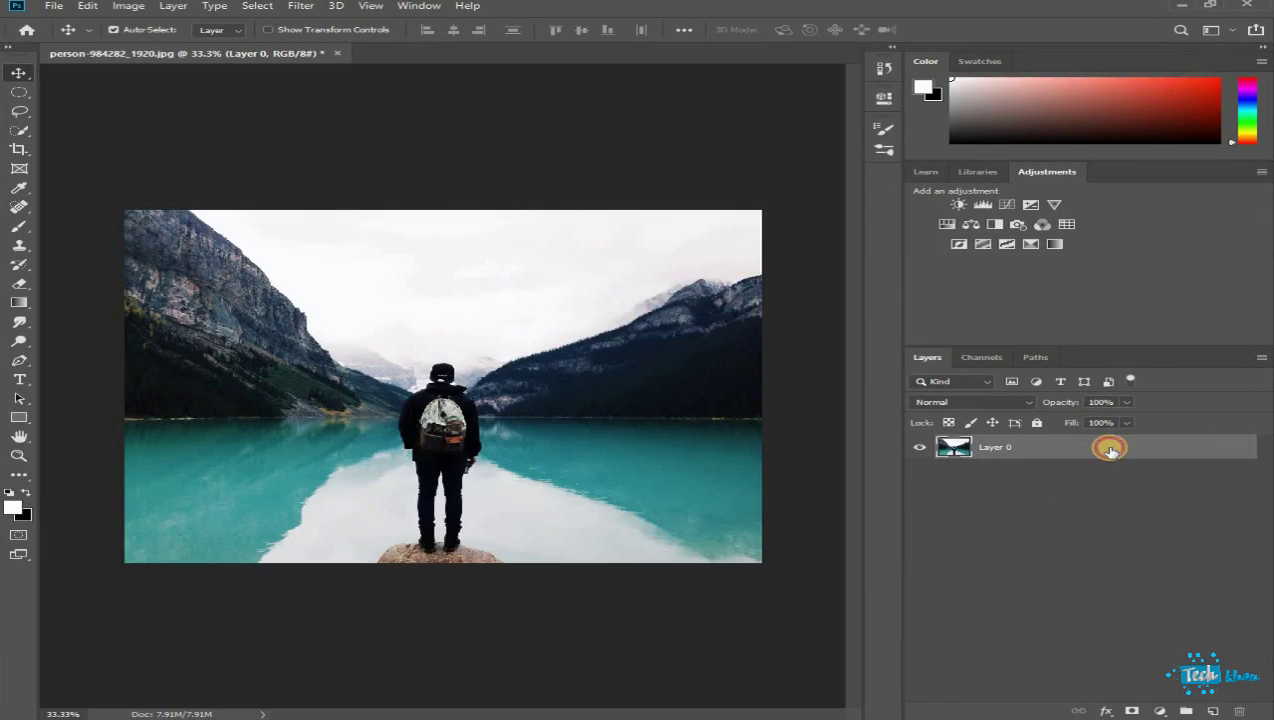
key("ctrl+j")
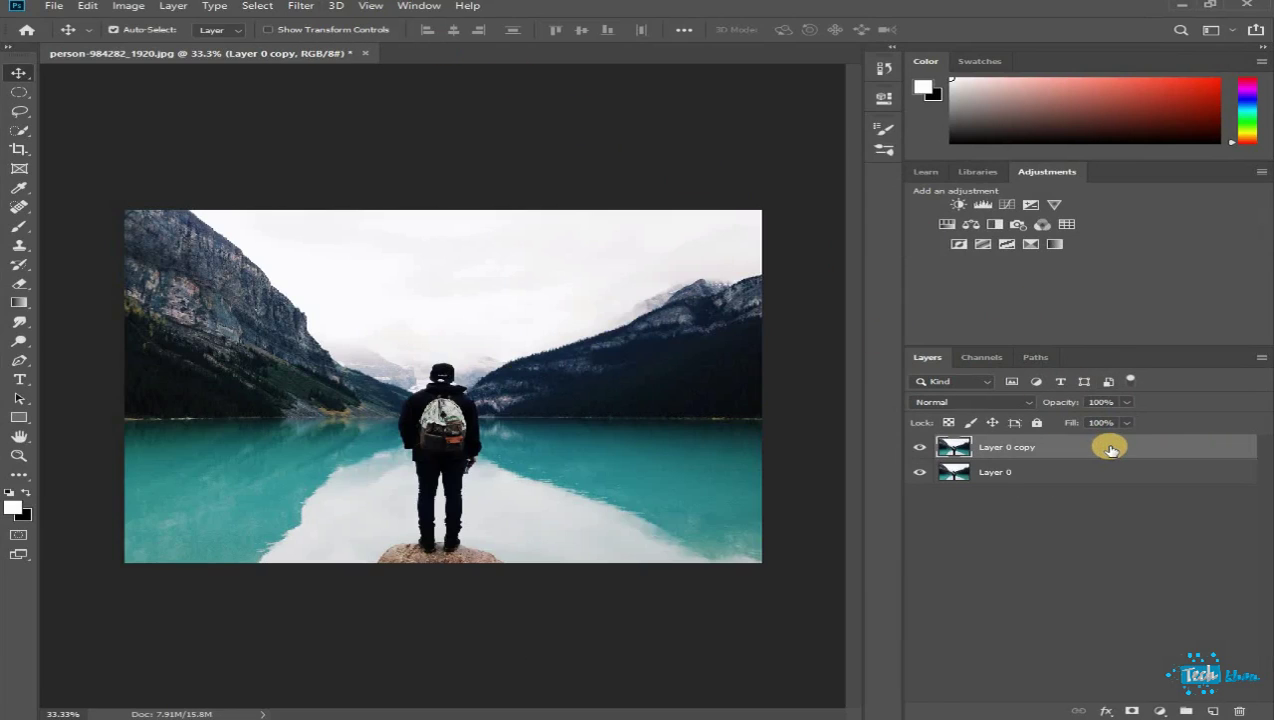
left_click(1088, 470)
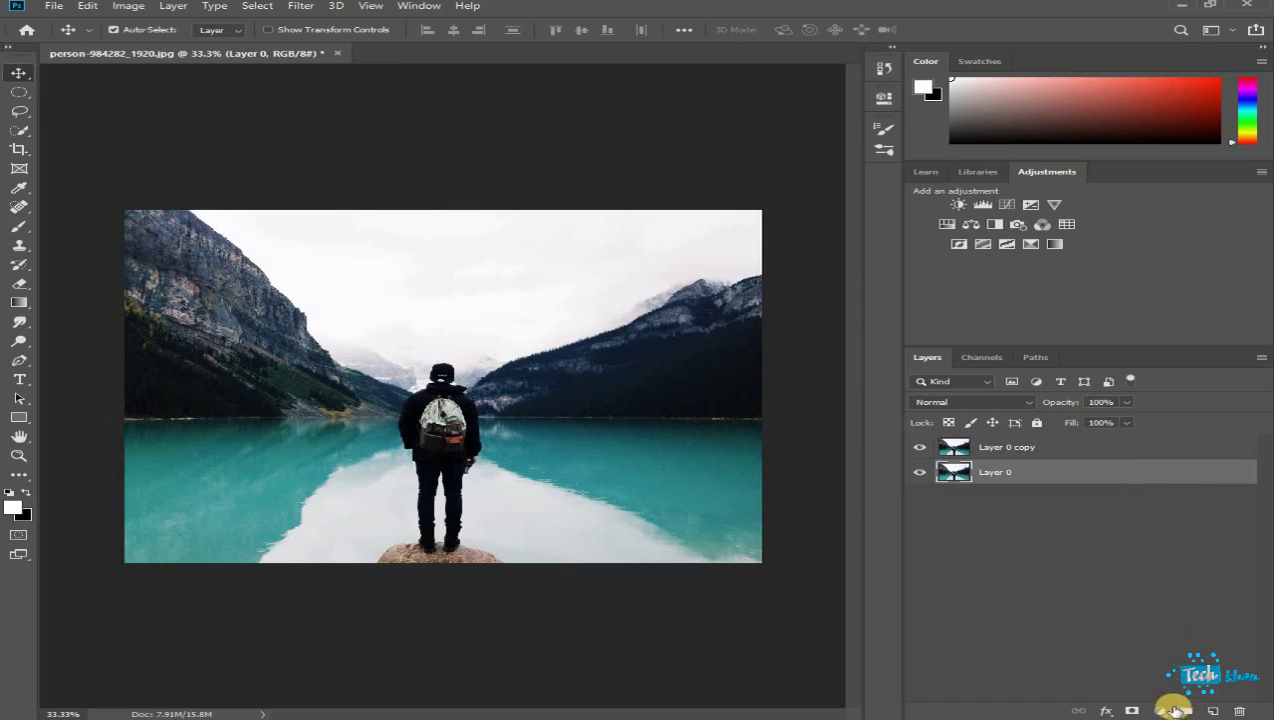
left_click(1215, 711)
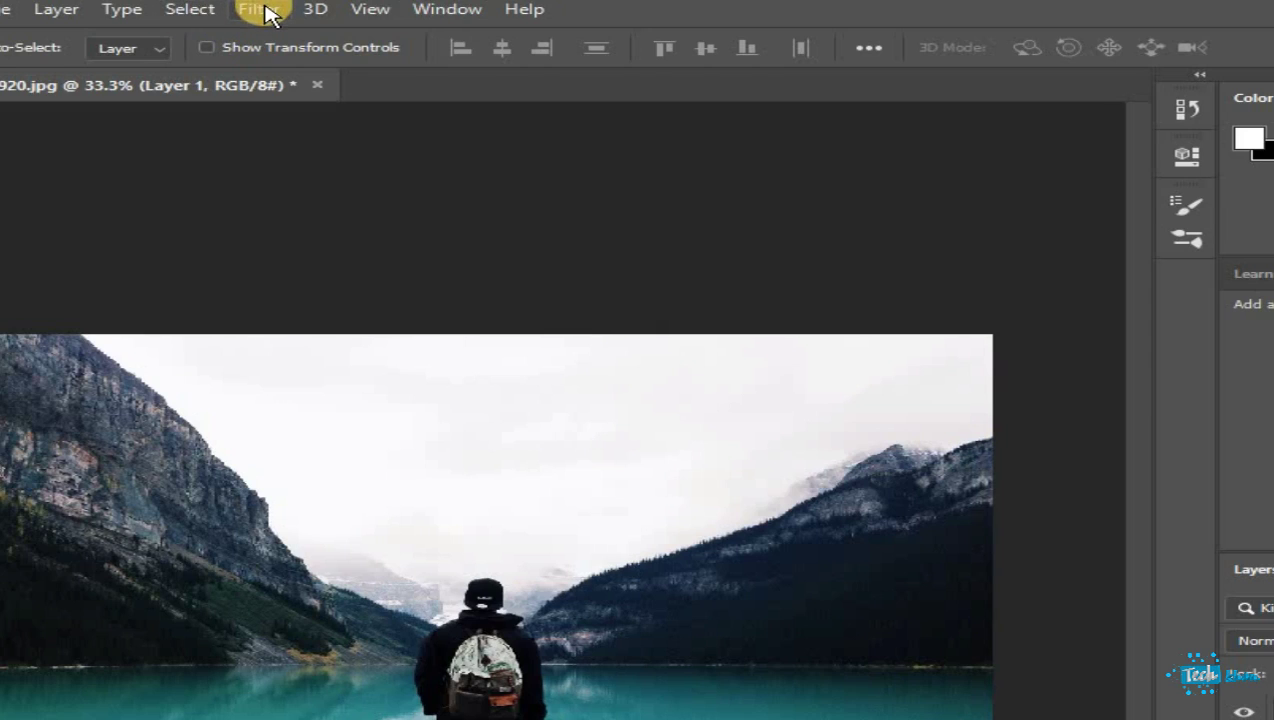
Step: Fill the new Layer 1 with Render > Clouds, rendering the pattern twice
left_click(264, 12)
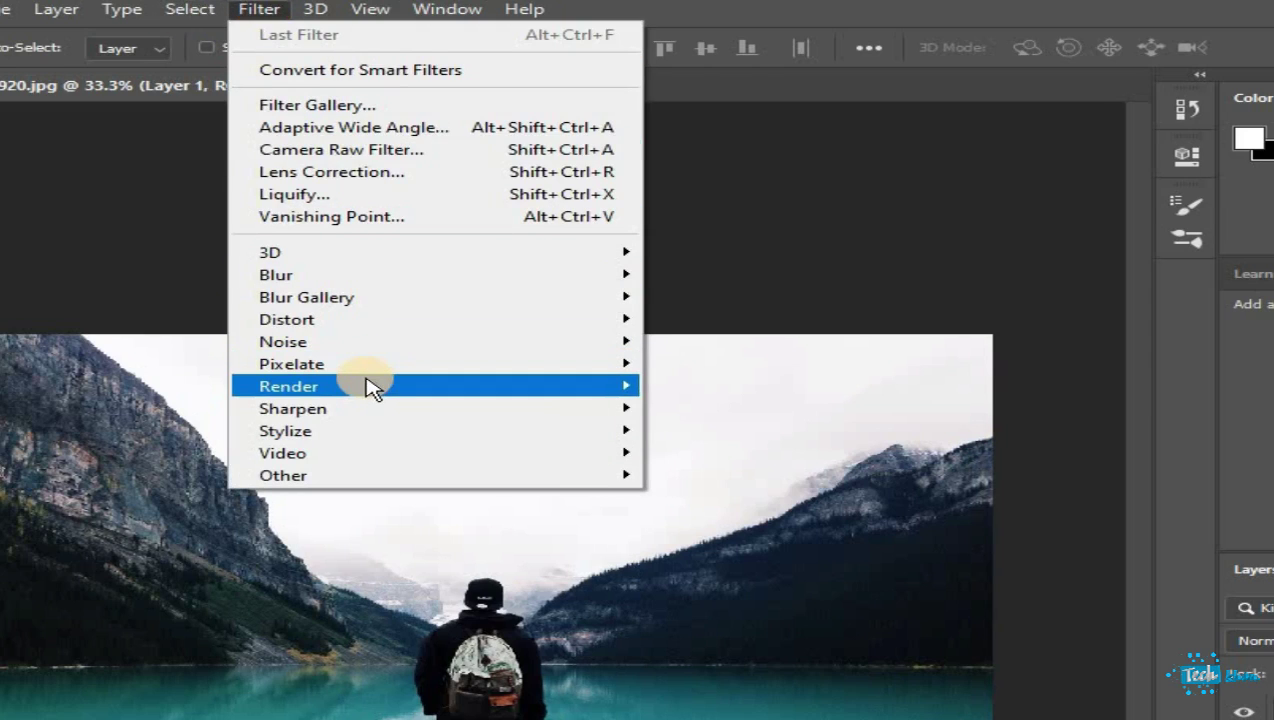
left_click(703, 466)
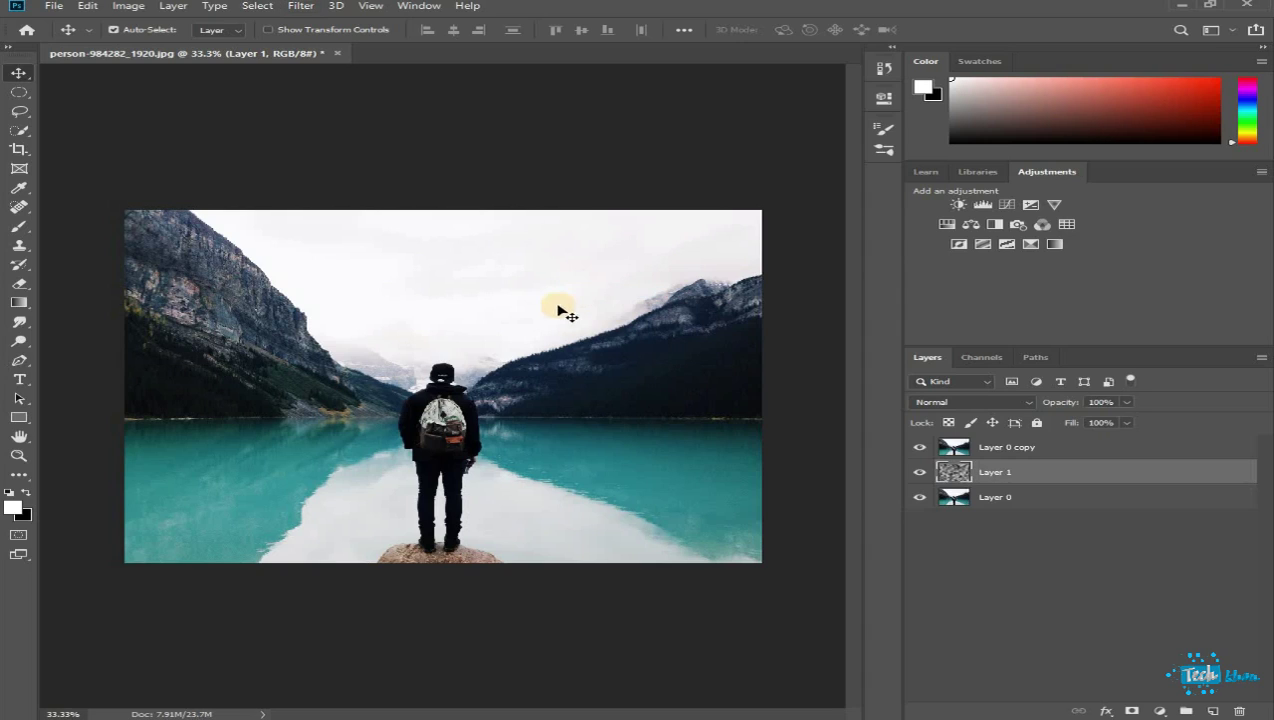
left_click(302, 6)
mouse_move(320, 242)
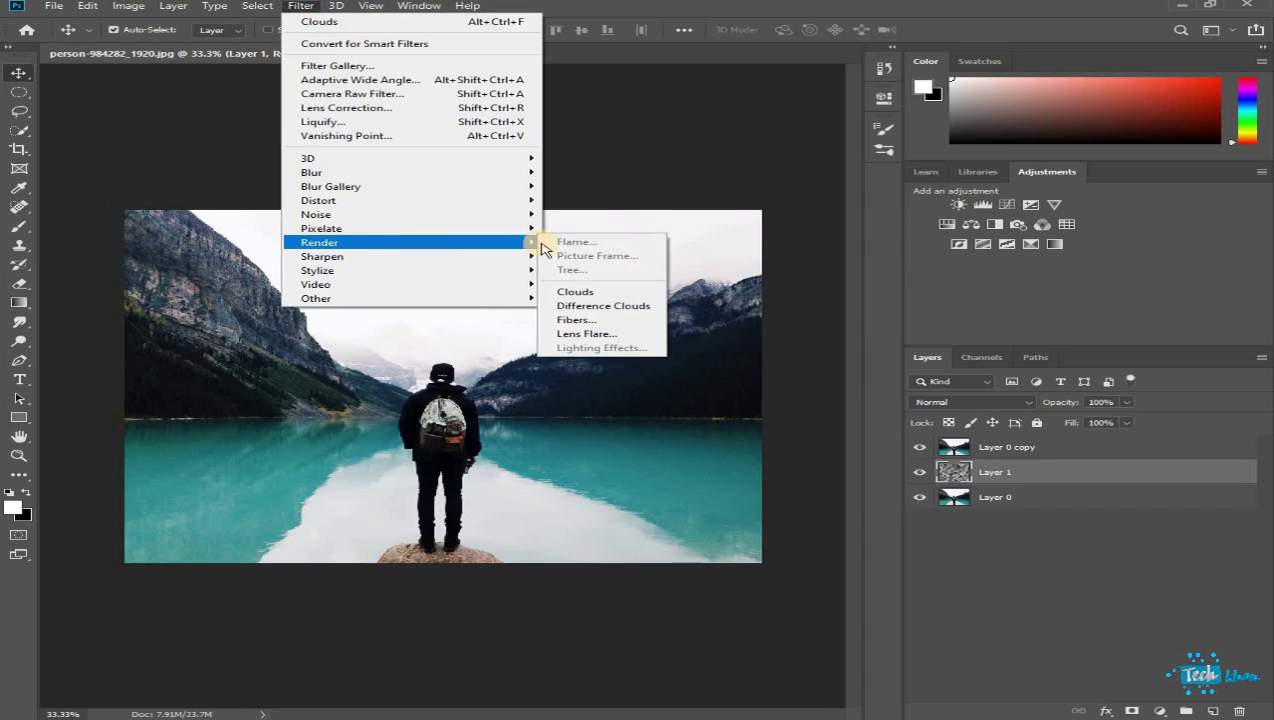
left_click(618, 289)
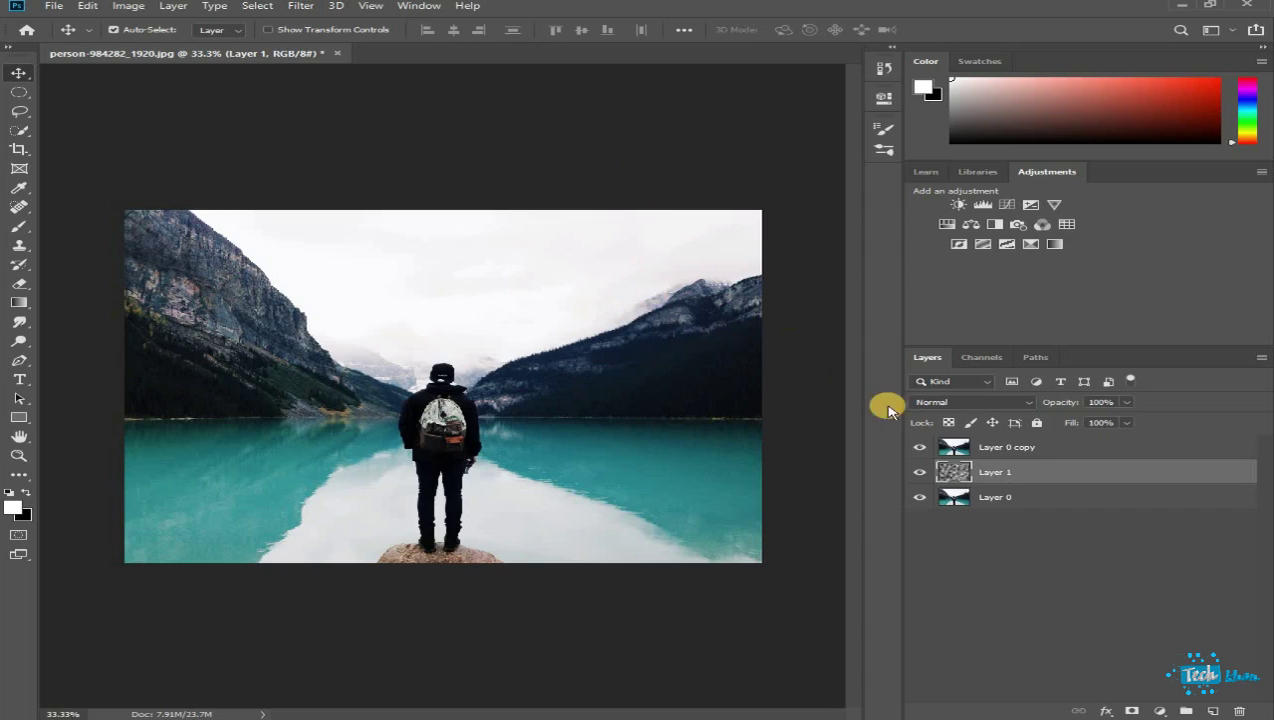
Step: Hide and delete the Layer 0 copy layer
left_click(920, 447)
left_click(1033, 449)
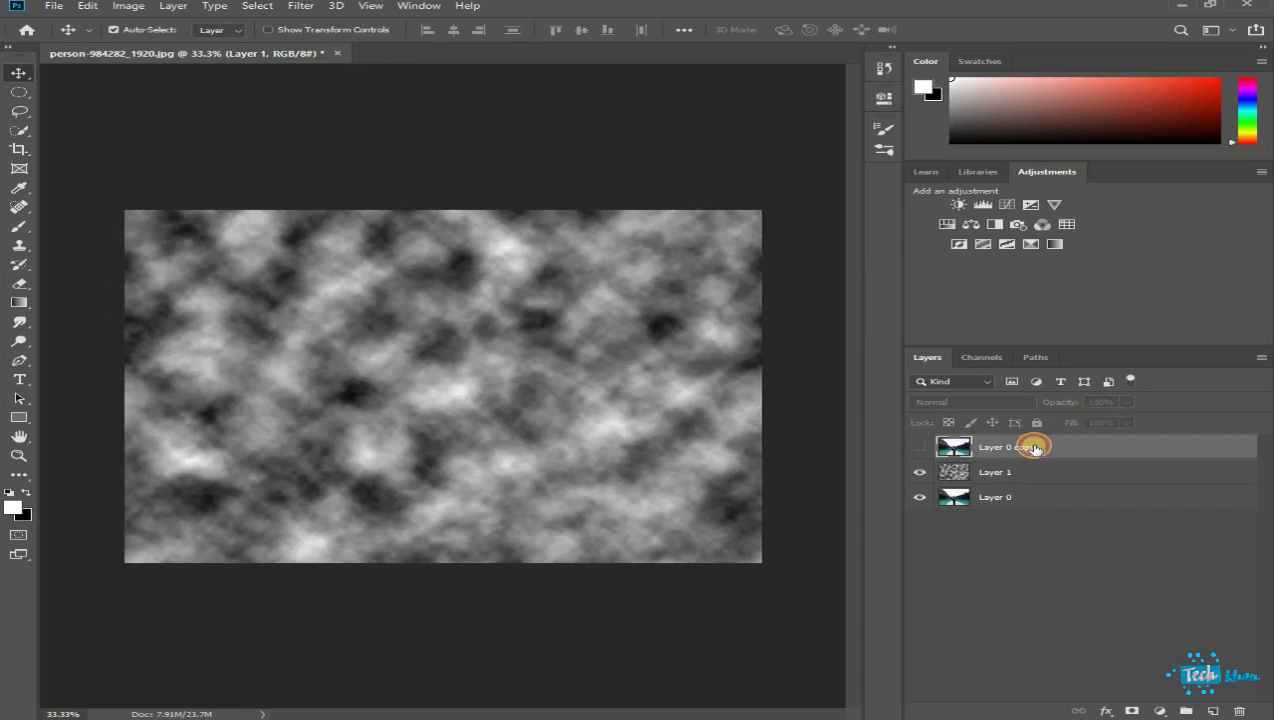
key("Delete")
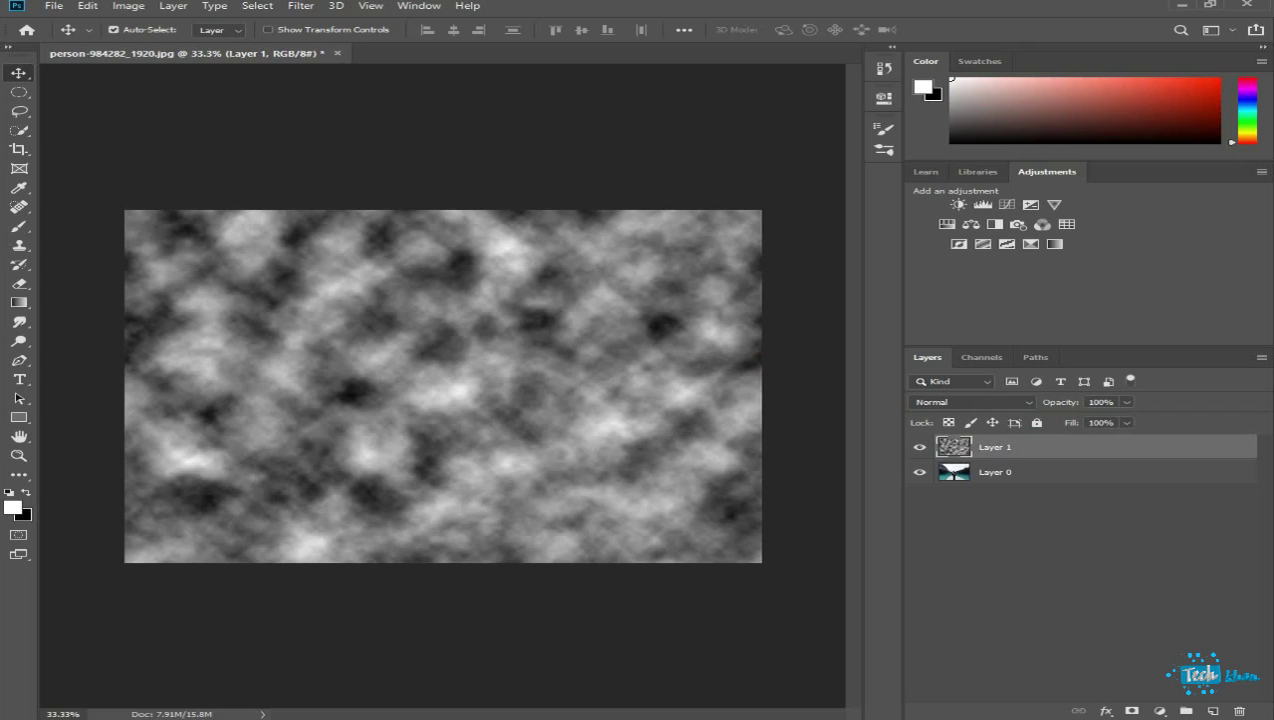
Step: Render fresh Clouds on Layer 1, then apply Difference Clouds
left_click(300, 6)
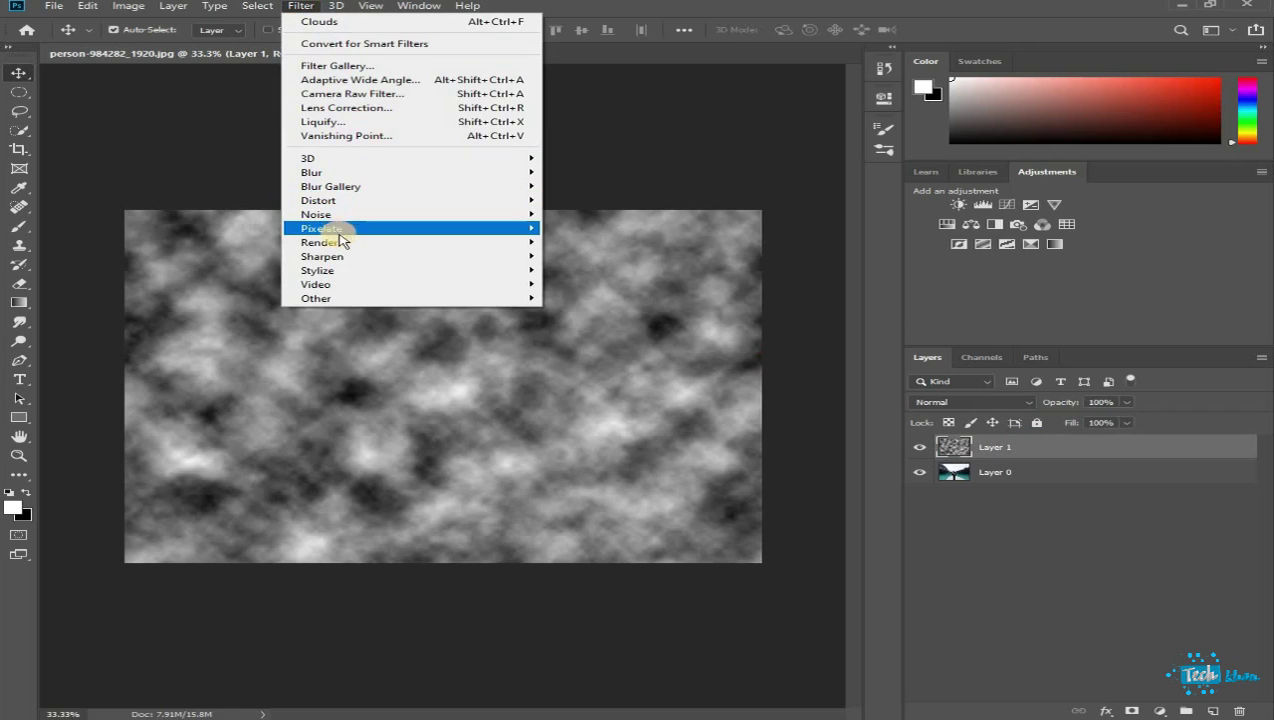
left_click(600, 292)
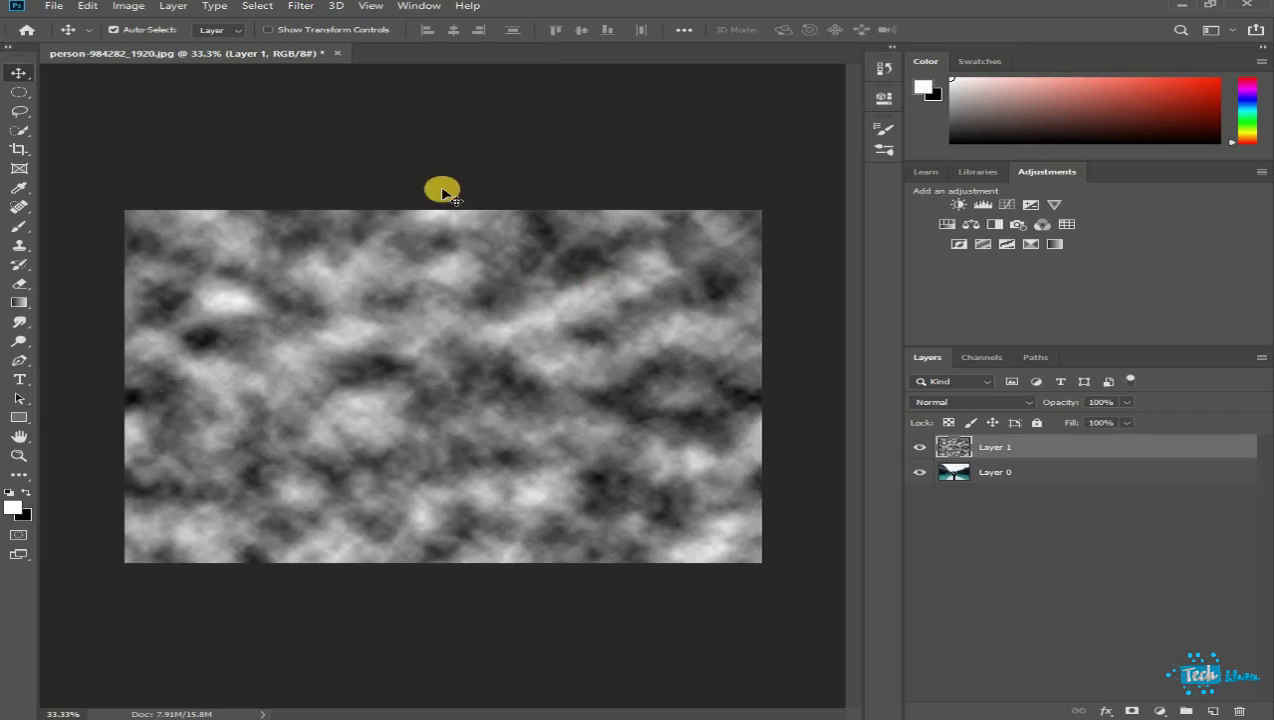
left_click(301, 8)
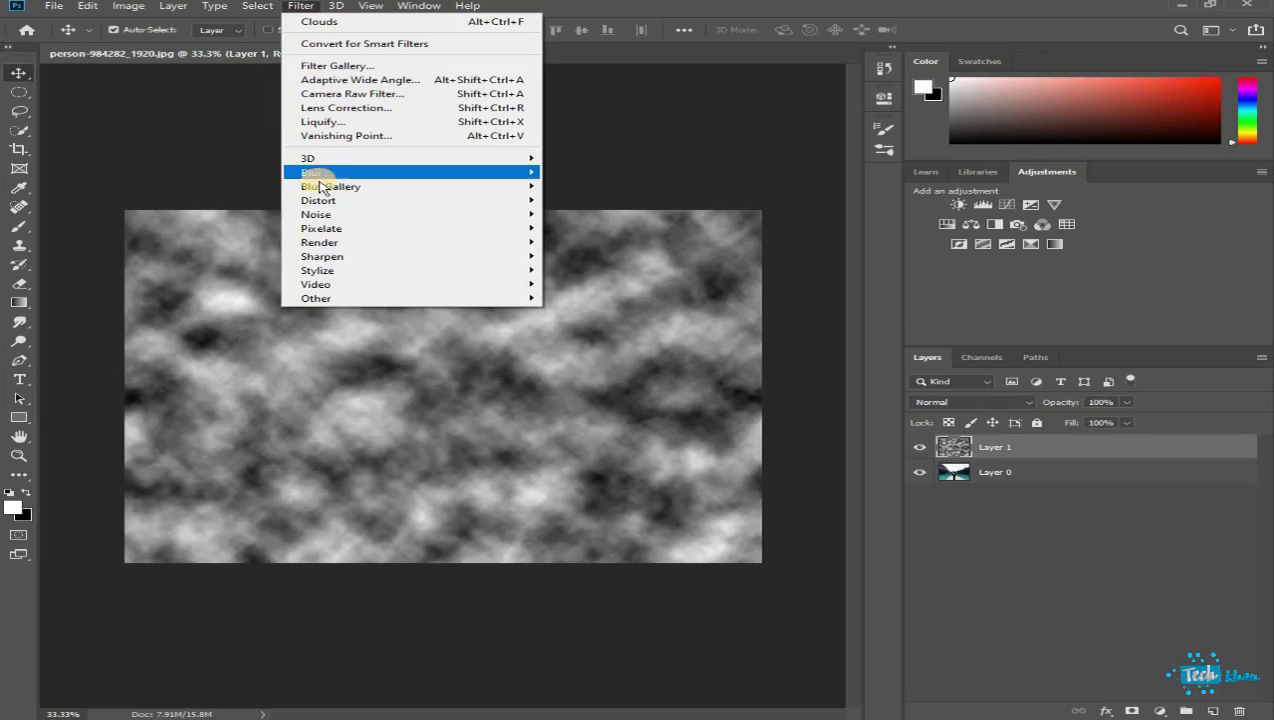
mouse_move(320, 242)
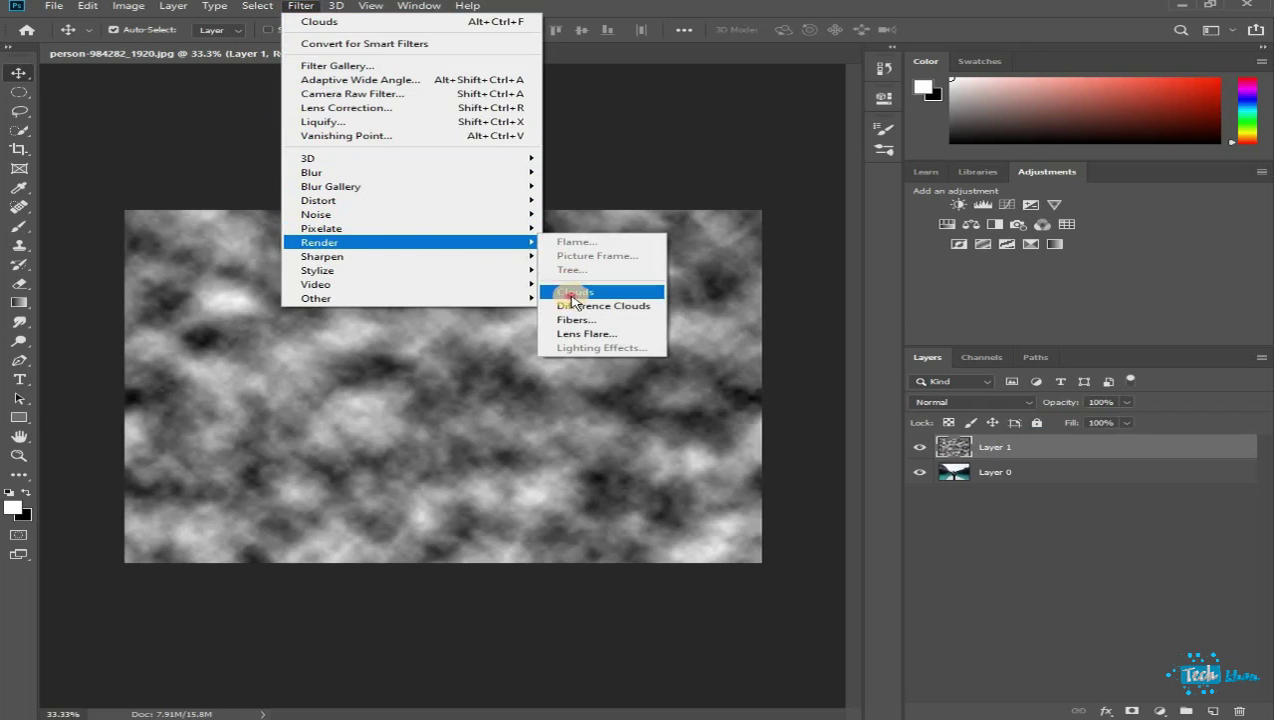
left_click(569, 296)
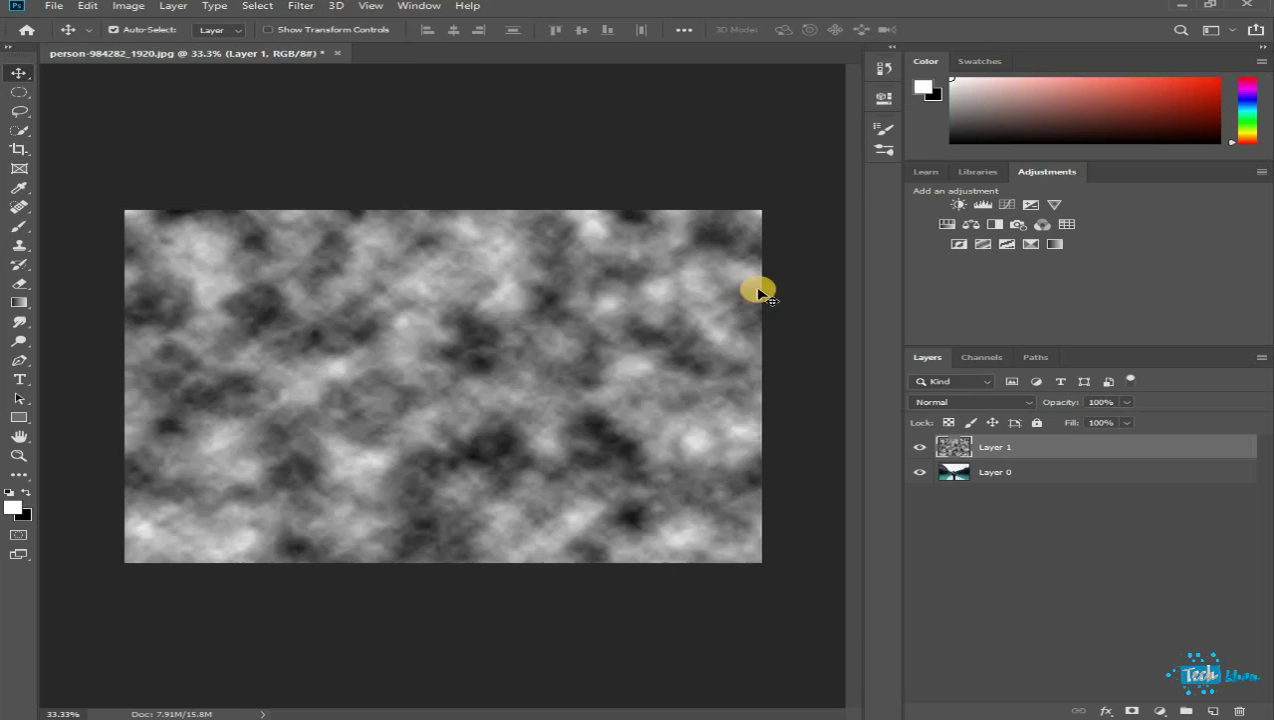
Step: Set Layer 1 to Screen blend mode and ready the Eraser at 25% opacity
left_click(946, 401)
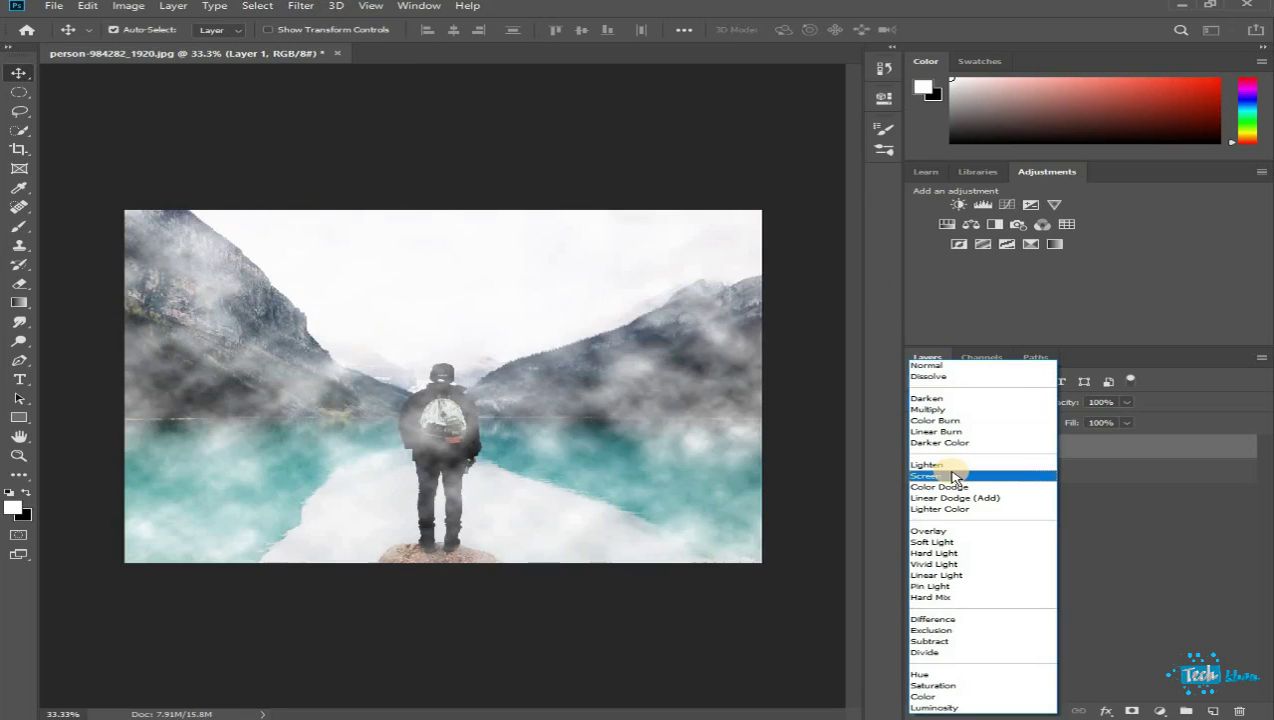
left_click(953, 477)
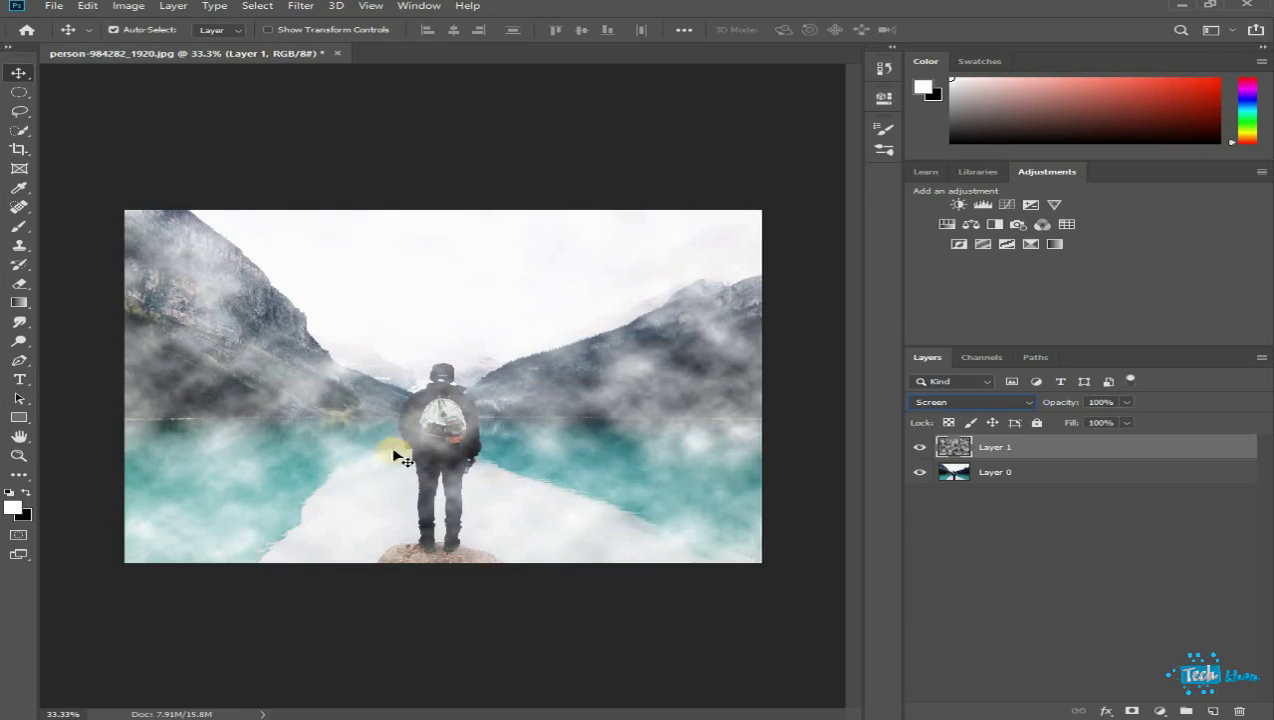
left_click_drag(19, 283, 70, 281)
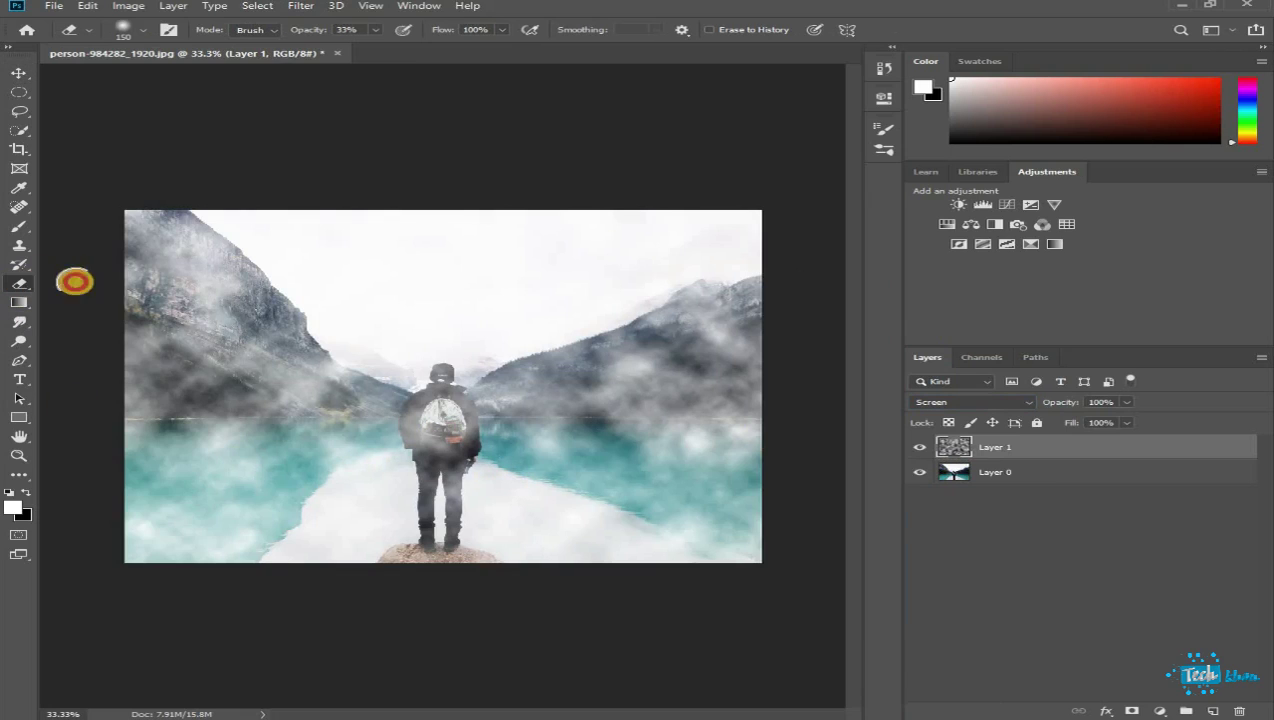
left_click(375, 31)
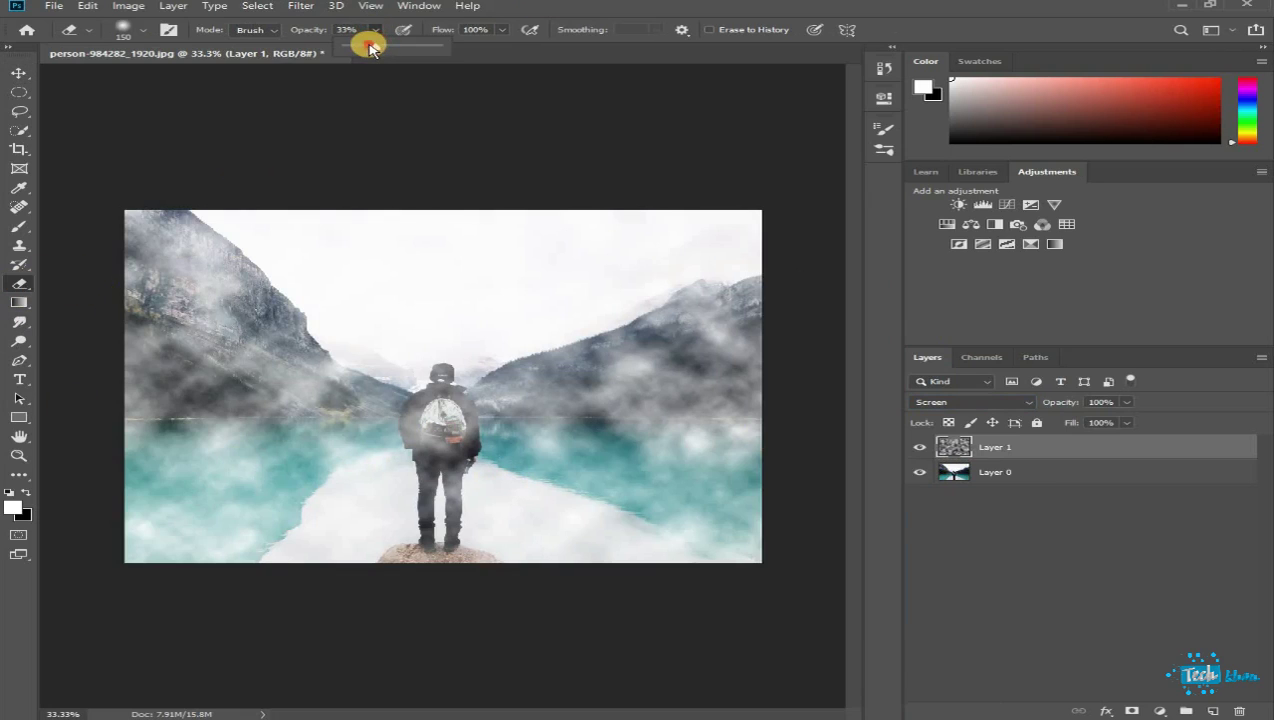
left_click_drag(370, 47, 367, 47)
Step: Erase fog from the right, lower-left and lower-right lake, then add empty Layer 2
key("bracketright")
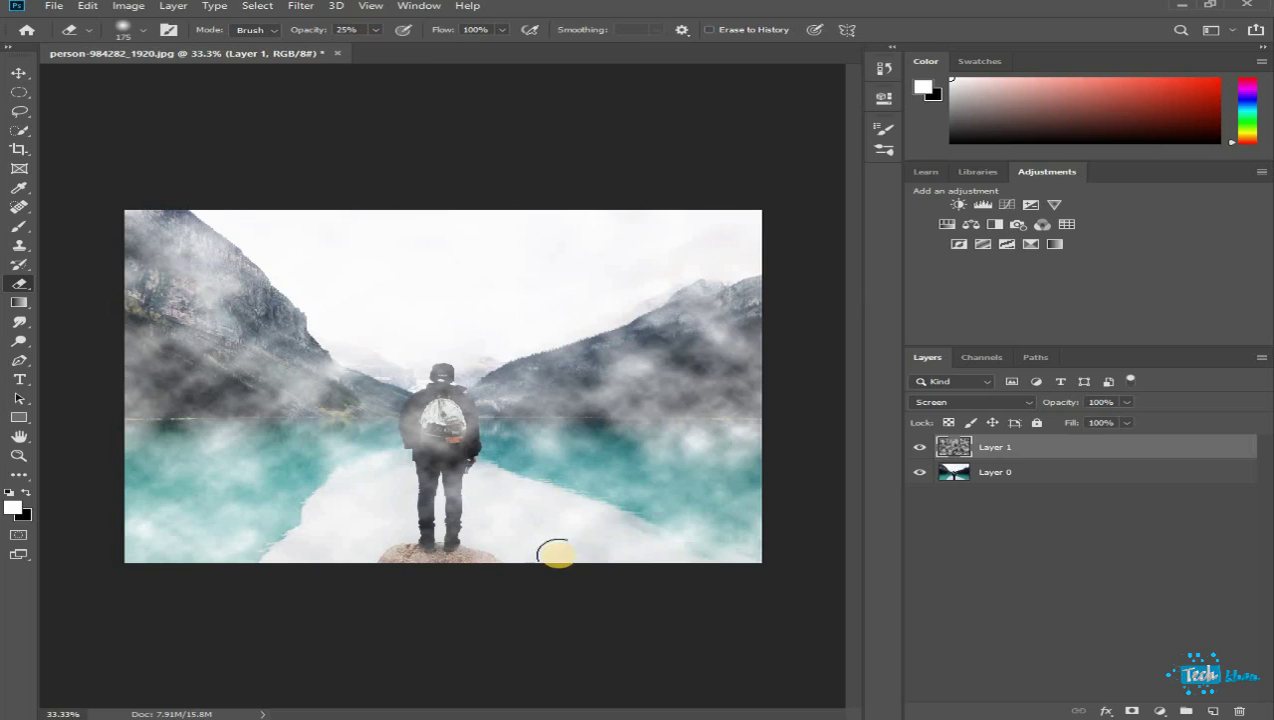
left_click_drag(685, 509, 620, 546)
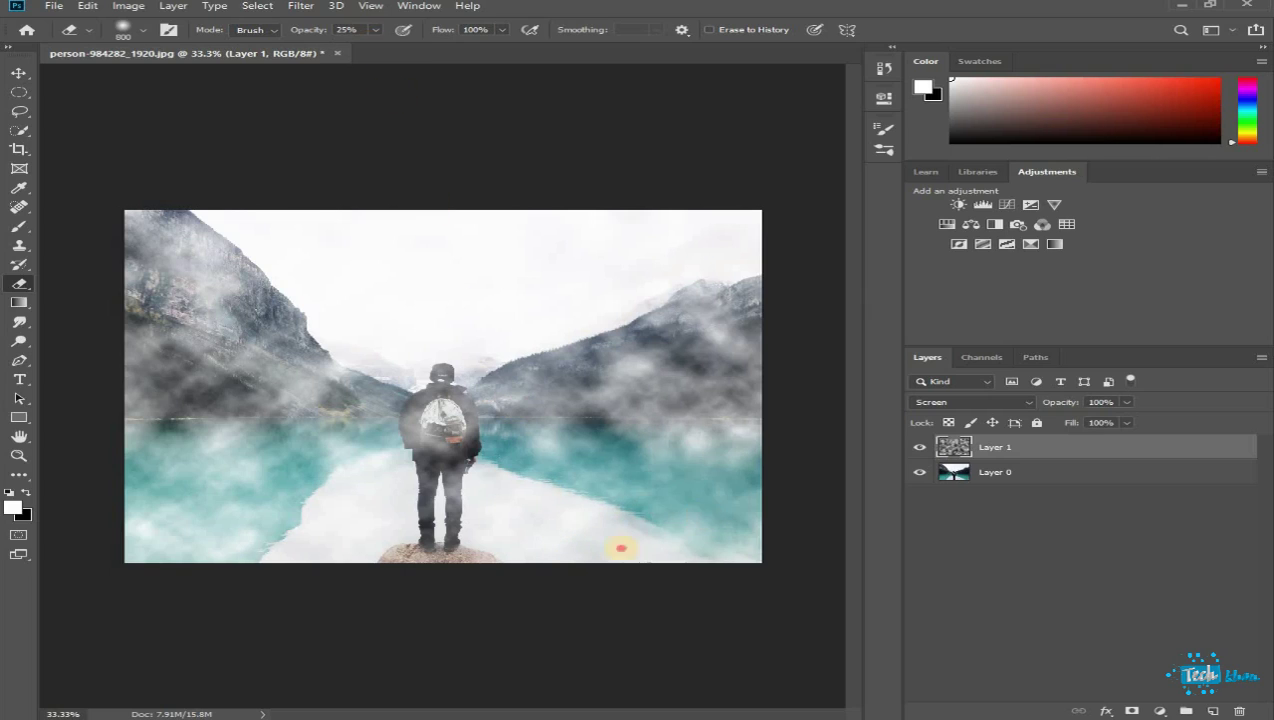
mouse_move(270, 520)
left_mouse_down()
mouse_move(178, 506)
mouse_move(208, 486)
mouse_move(421, 518)
mouse_move(711, 489)
mouse_move(646, 566)
left_mouse_up()
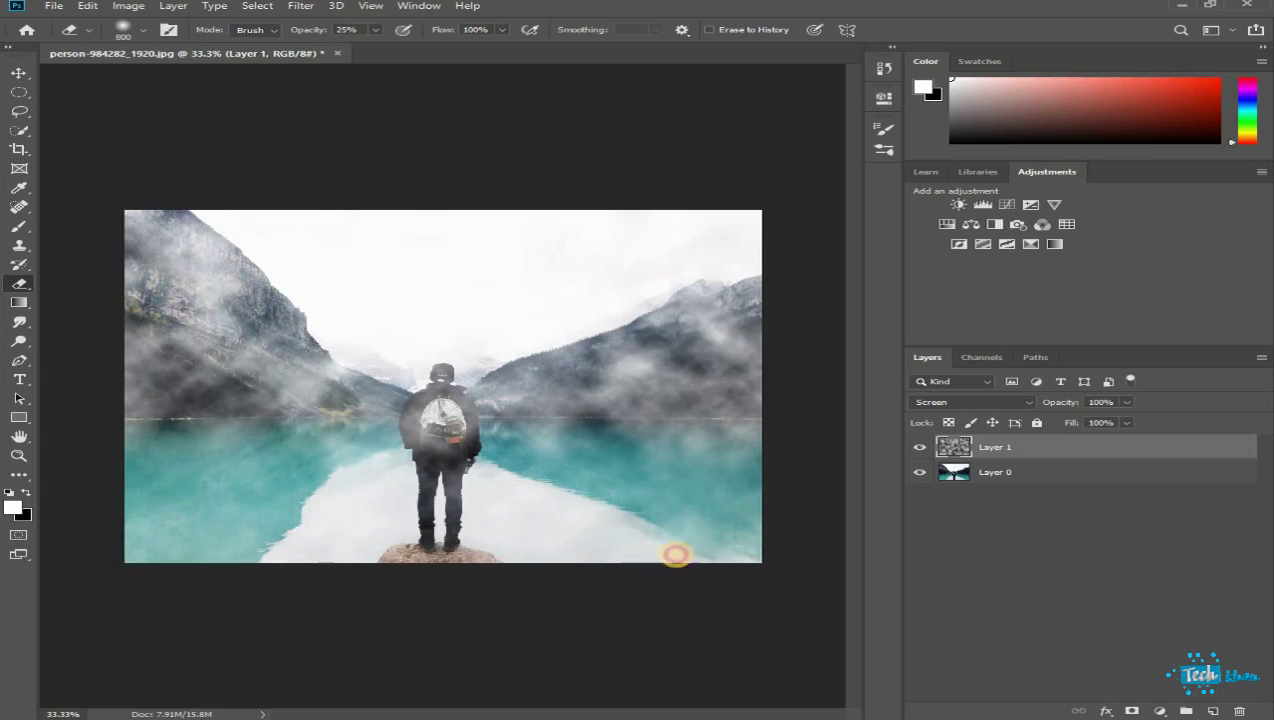
left_click_drag(722, 620, 580, 553)
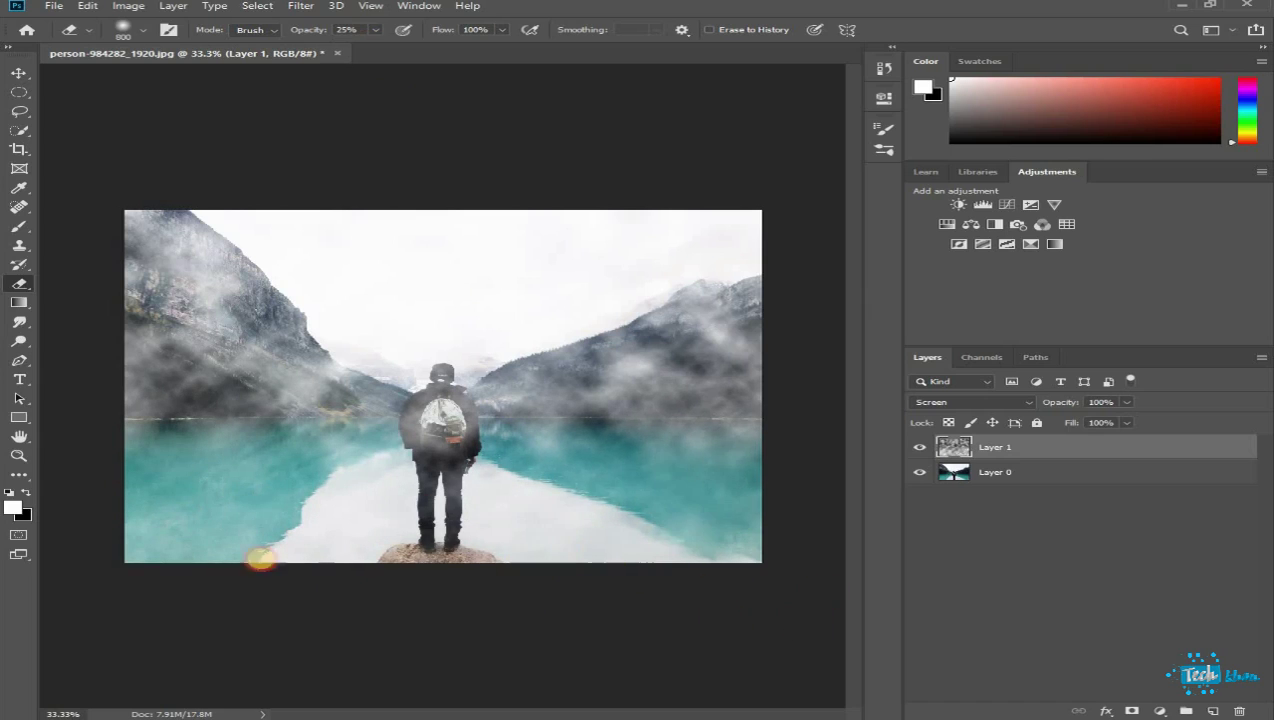
left_click(1214, 710)
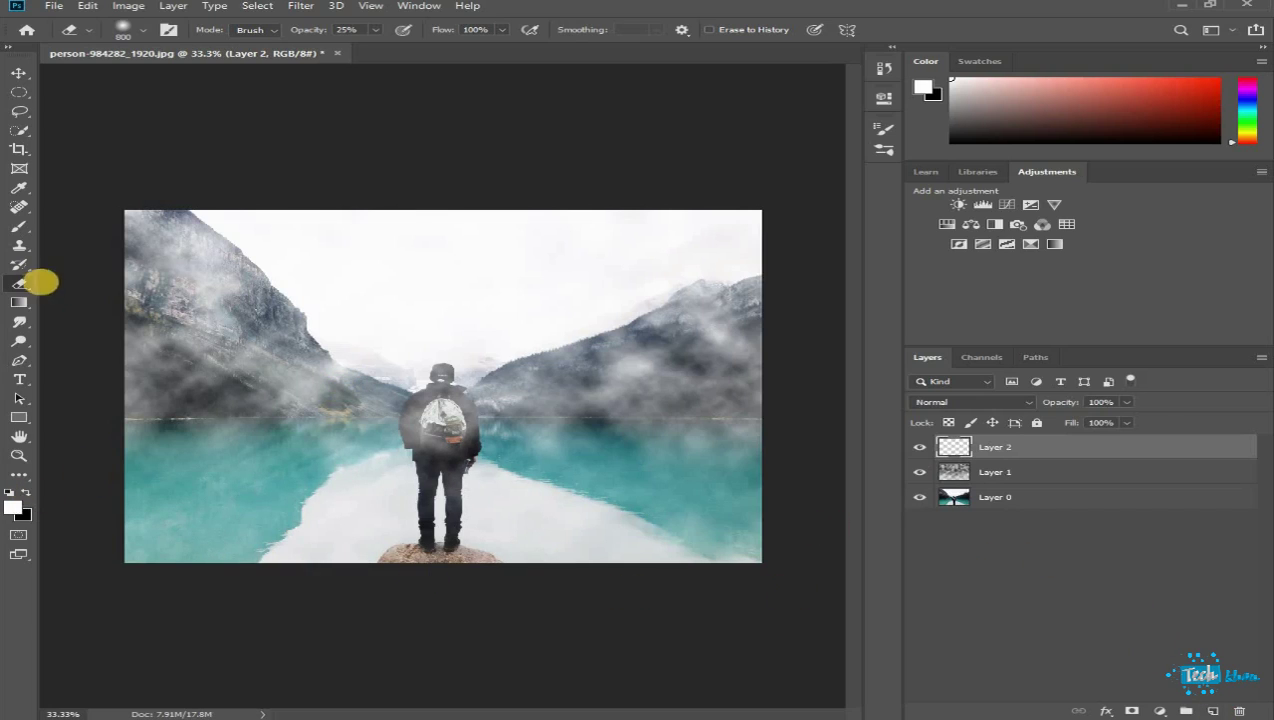
Step: Brush white haze over the mountains on Layer 2, undoing the water stroke; shrink brush to 250
left_click_drag(19, 226, 56, 230)
left_click(56, 228)
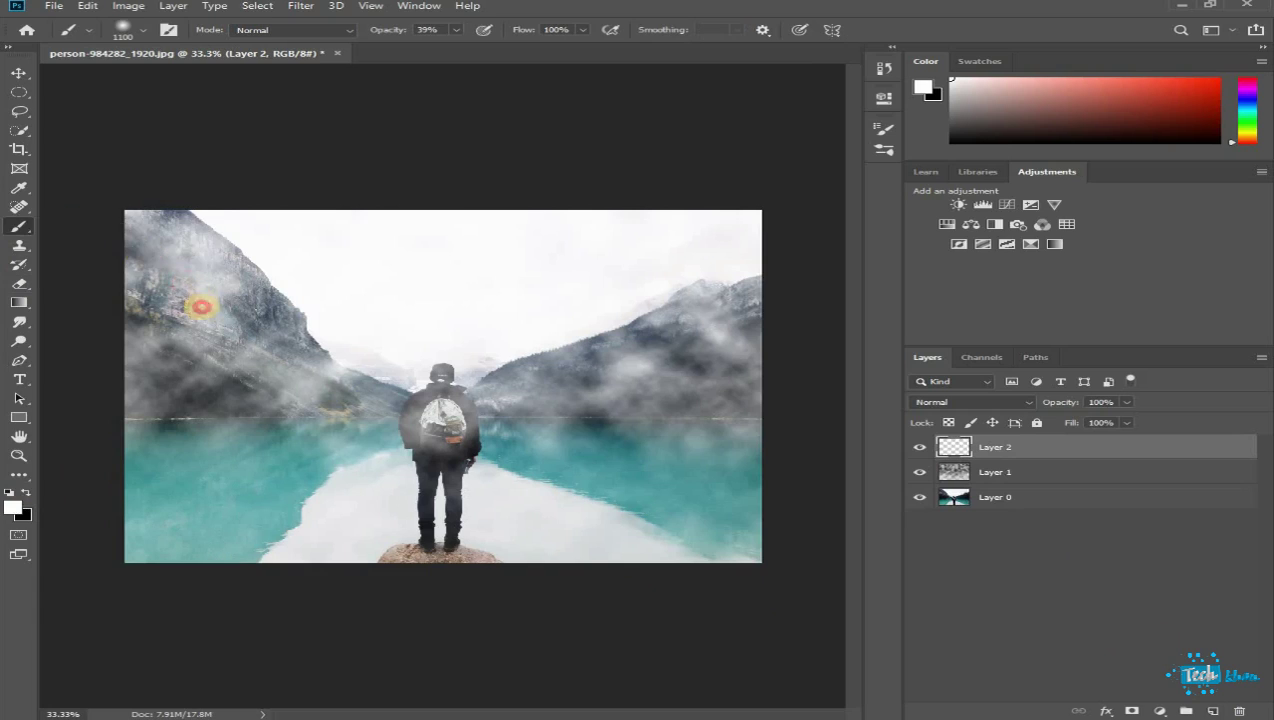
left_click_drag(201, 307, 284, 322)
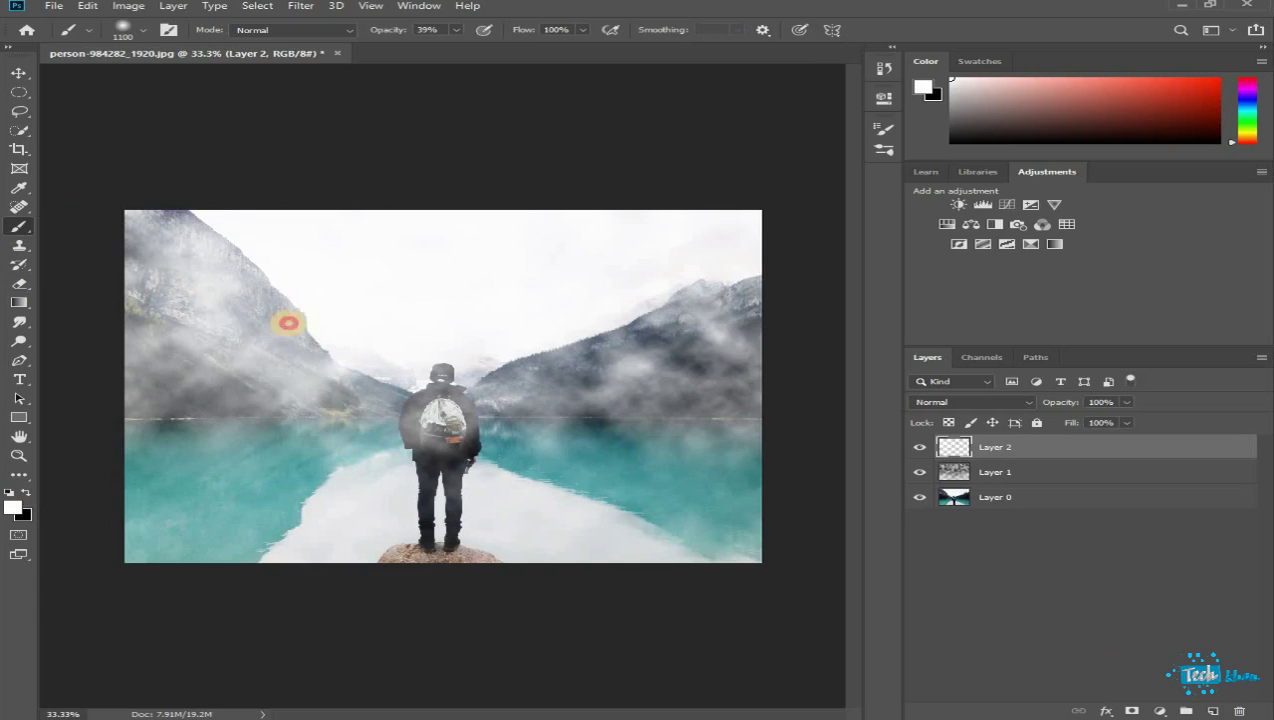
mouse_move(648, 344)
left_mouse_down()
mouse_move(560, 364)
mouse_move(627, 346)
left_mouse_up()
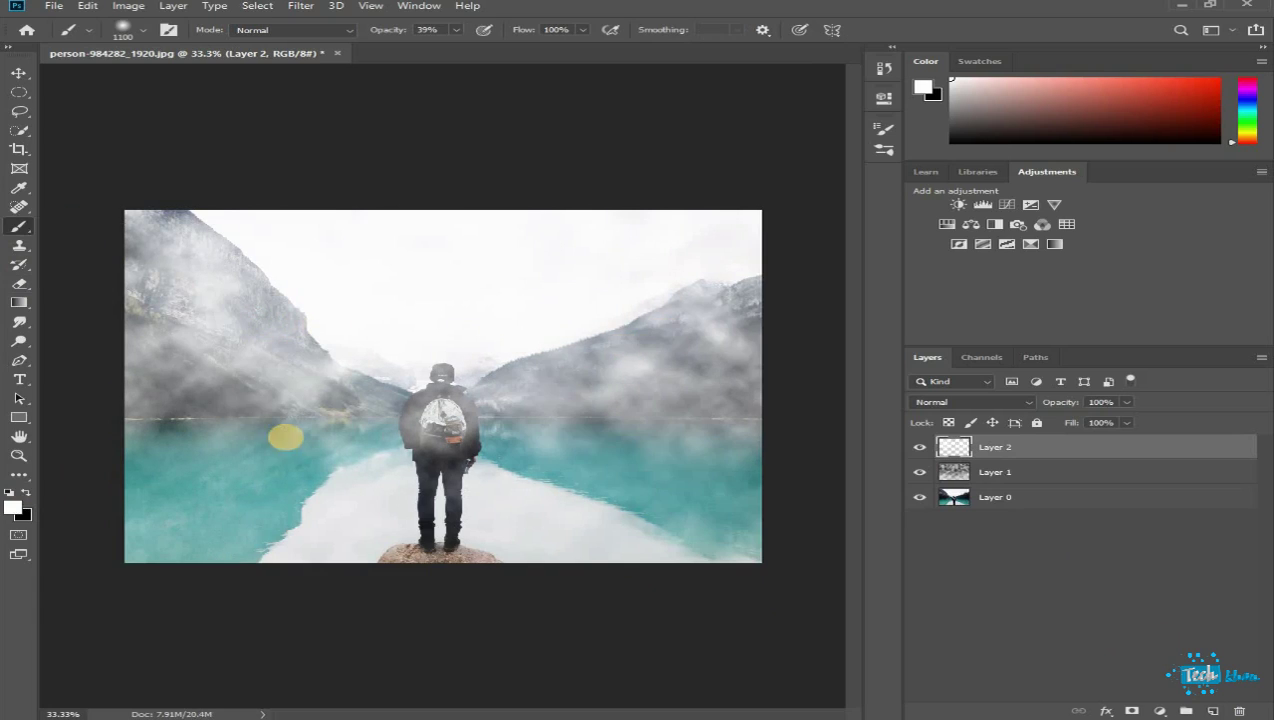
left_click(216, 424)
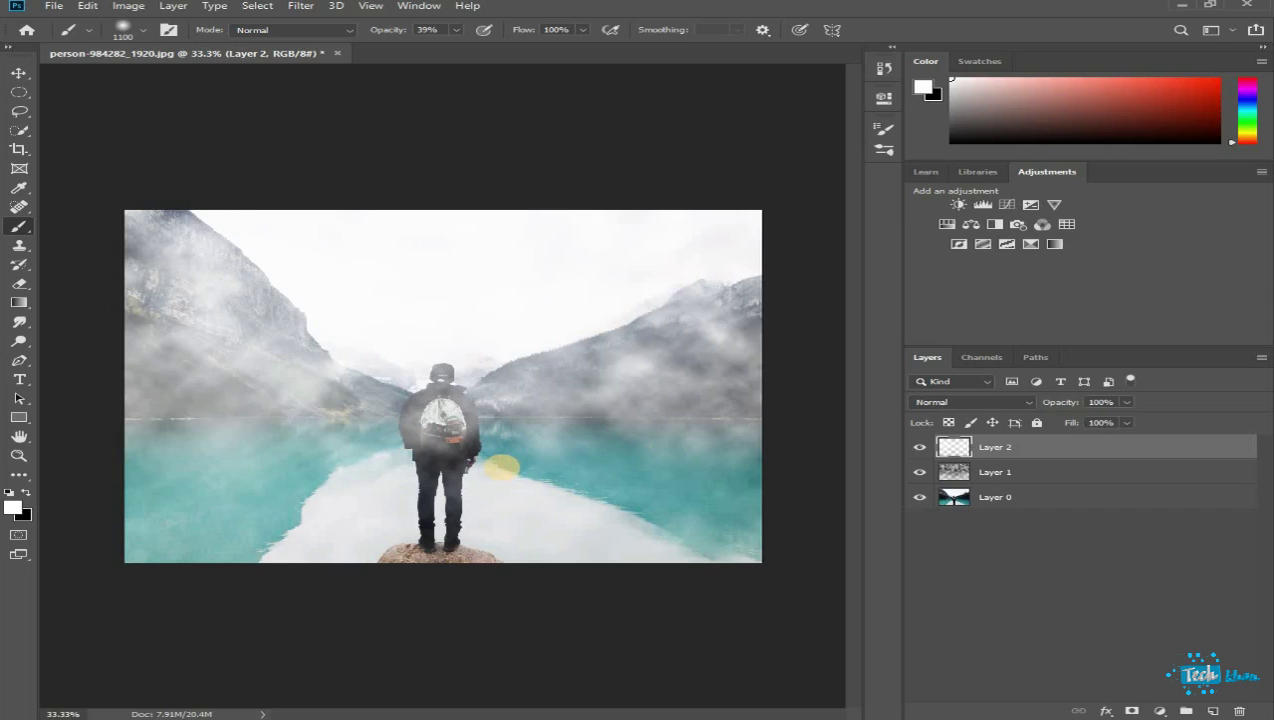
key("ctrl+z")
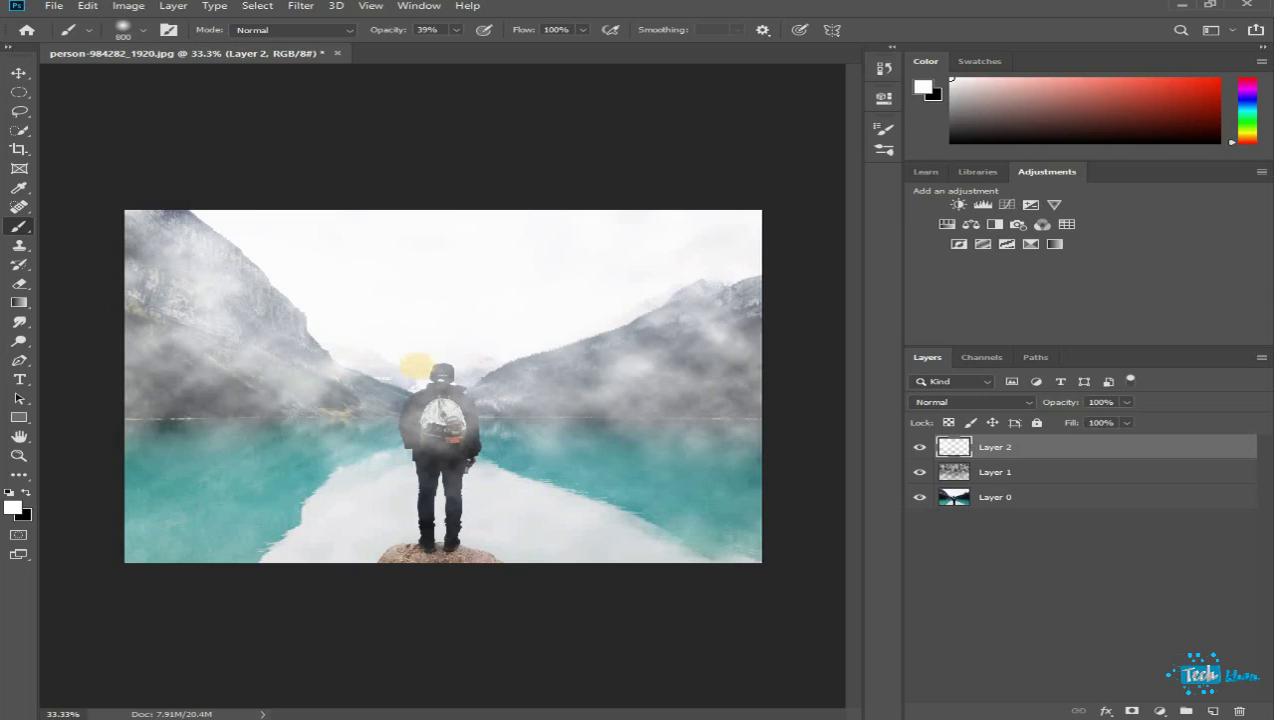
key("bracketleft")
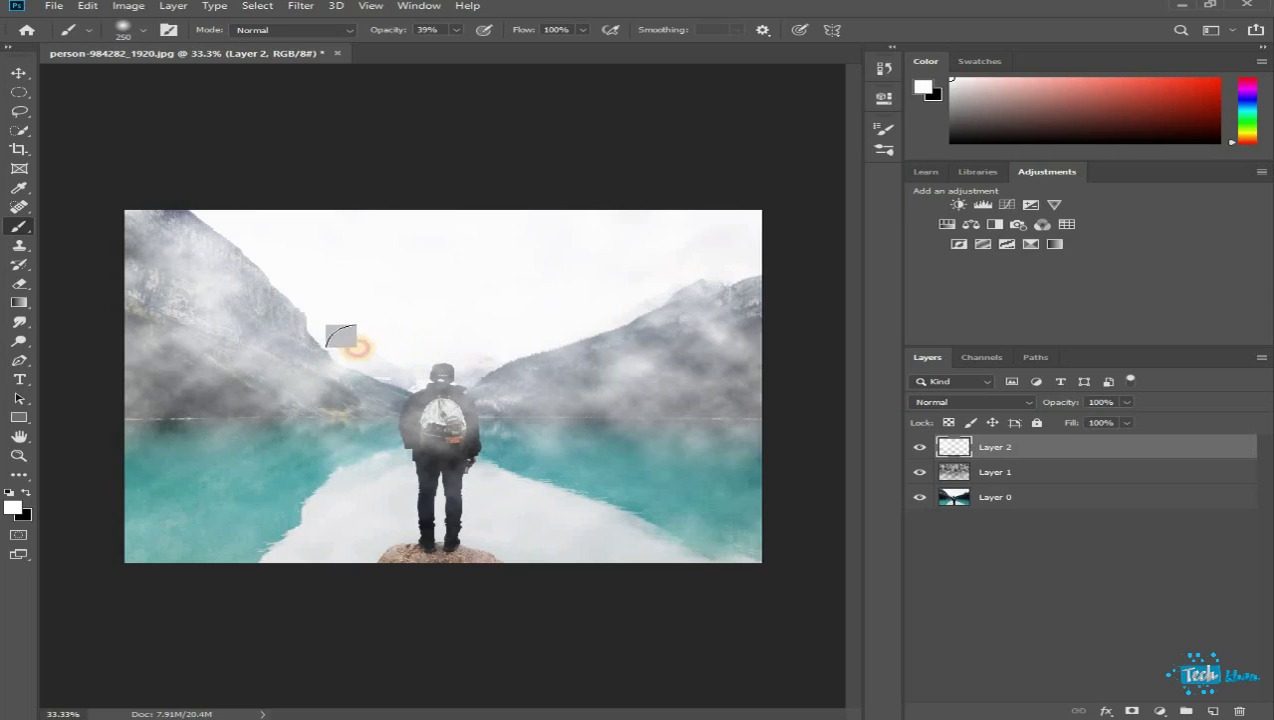
Step: Blend Layer 2 as Screen at lower opacity, then duplicate Layer 1
left_click(960, 402)
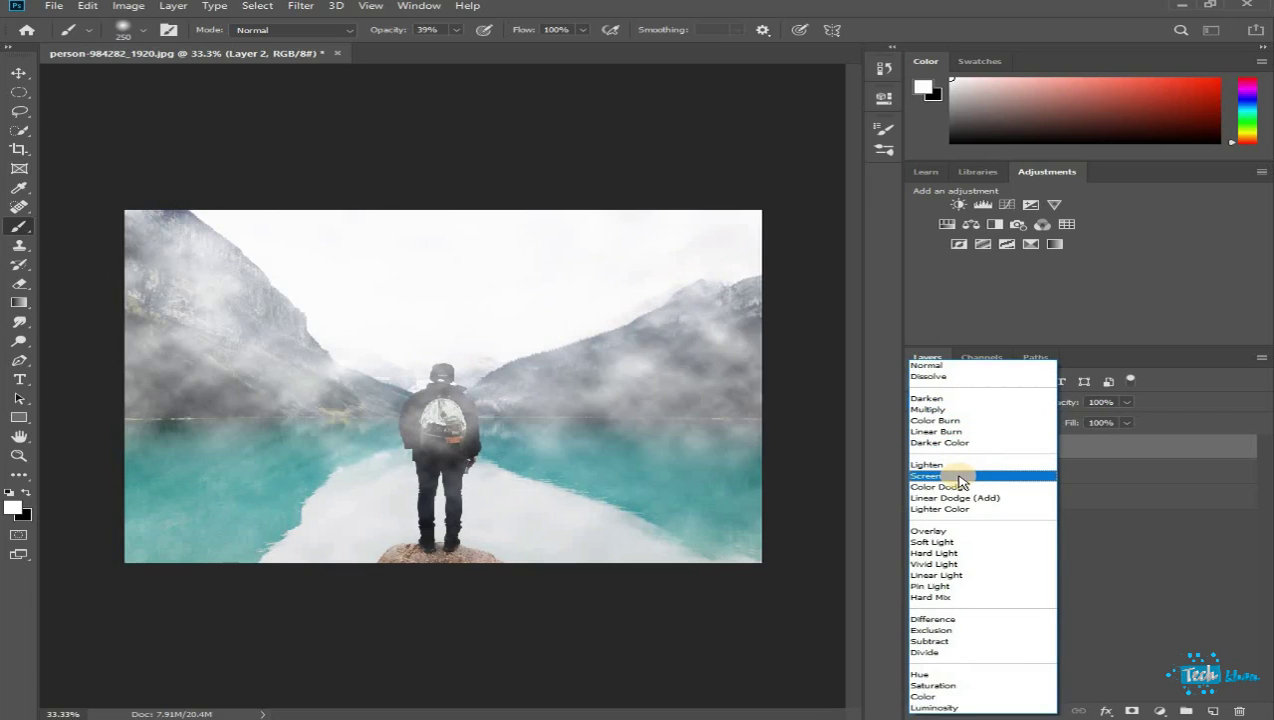
left_click(960, 476)
left_click(1128, 403)
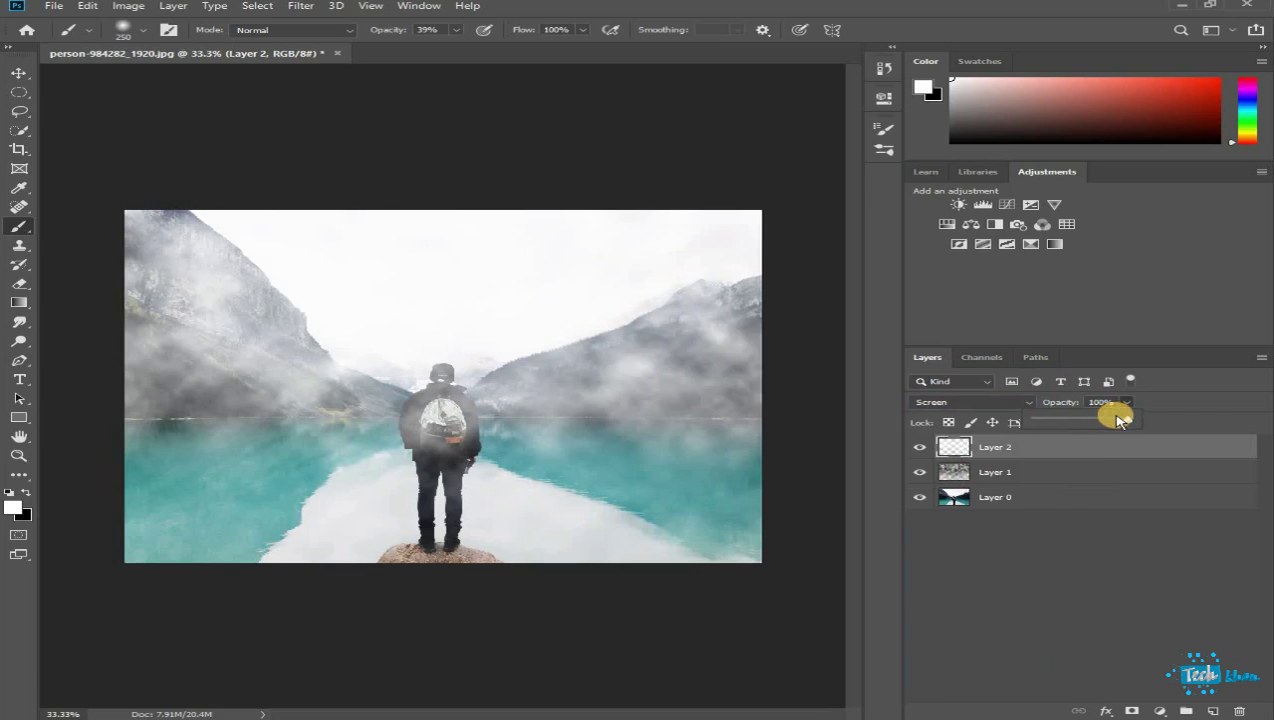
left_click_drag(1117, 424, 1095, 424)
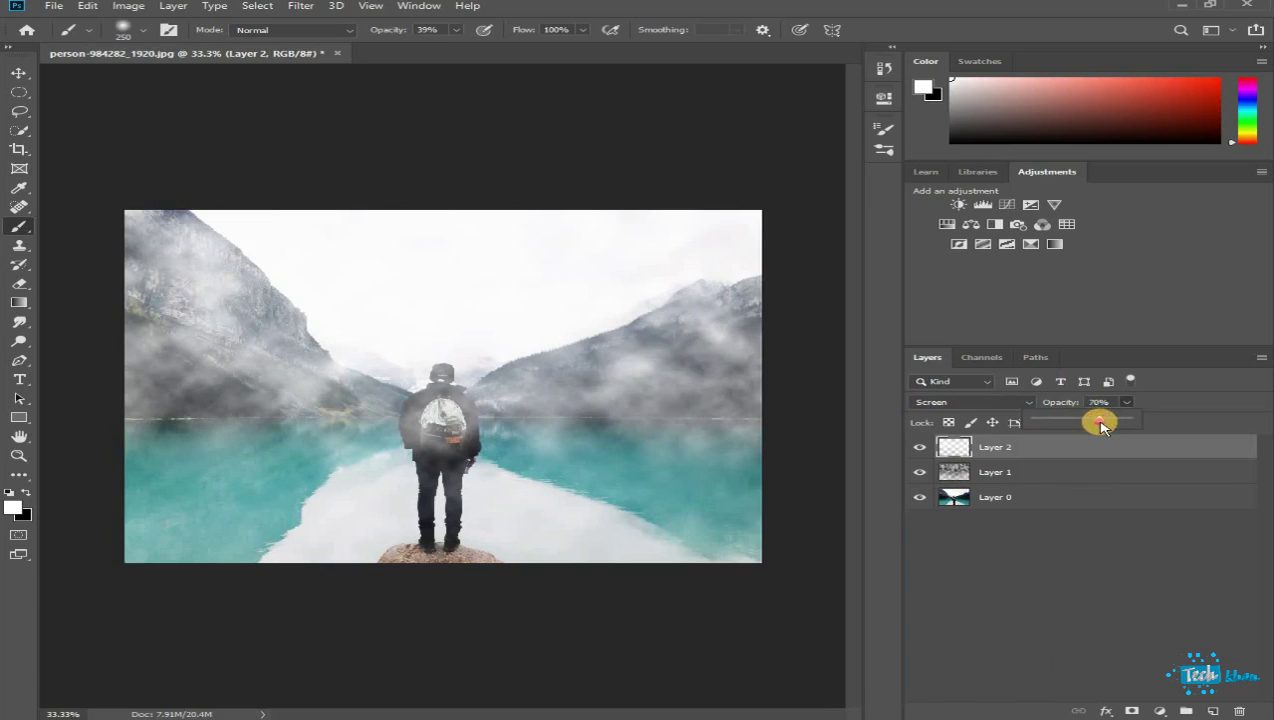
left_click(1067, 473)
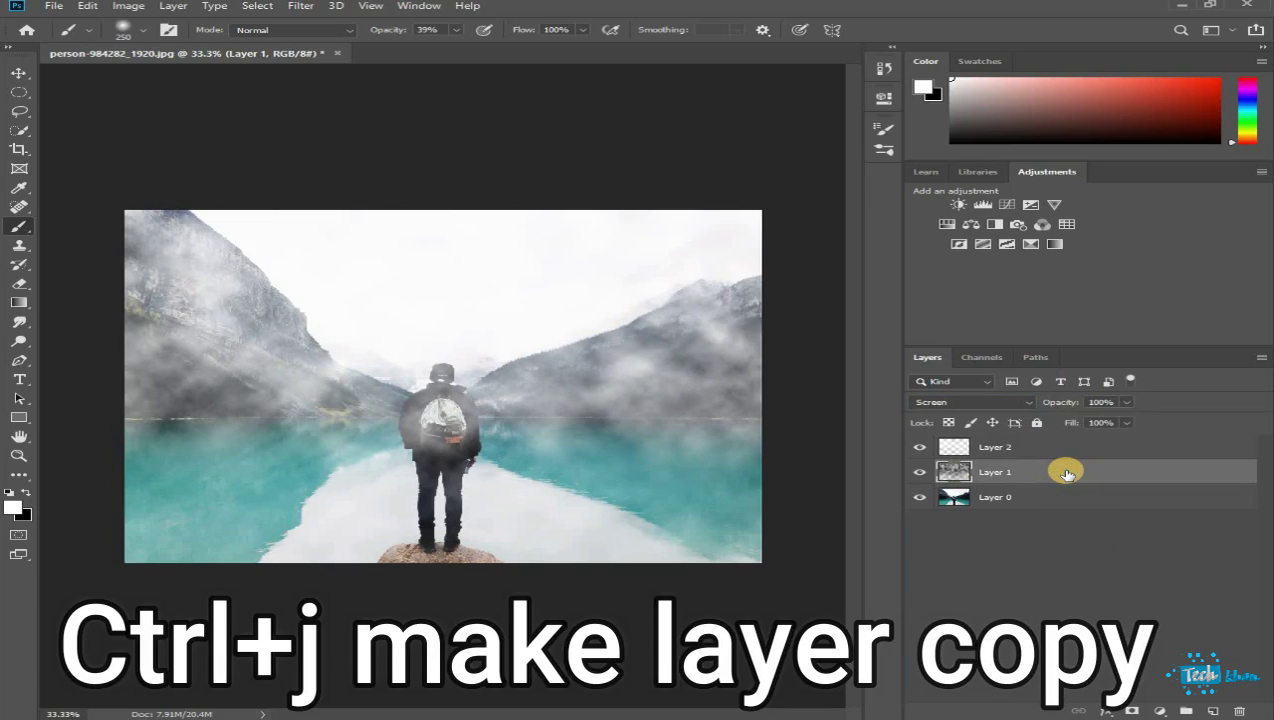
key("ctrl+j")
key("ctrl+j")
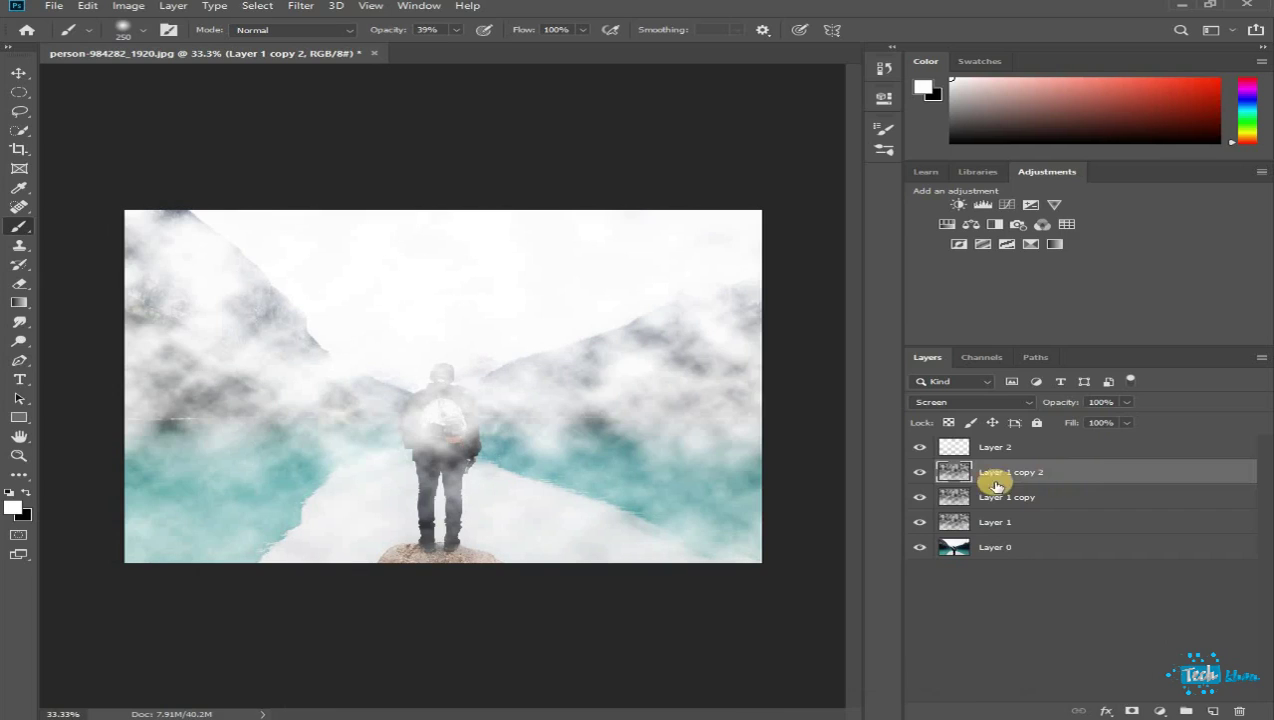
Step: Turn off Layer 1 copy 2's visibility and drop Layer 1 copy to 82% opacity
left_click(920, 472)
left_click(1010, 498)
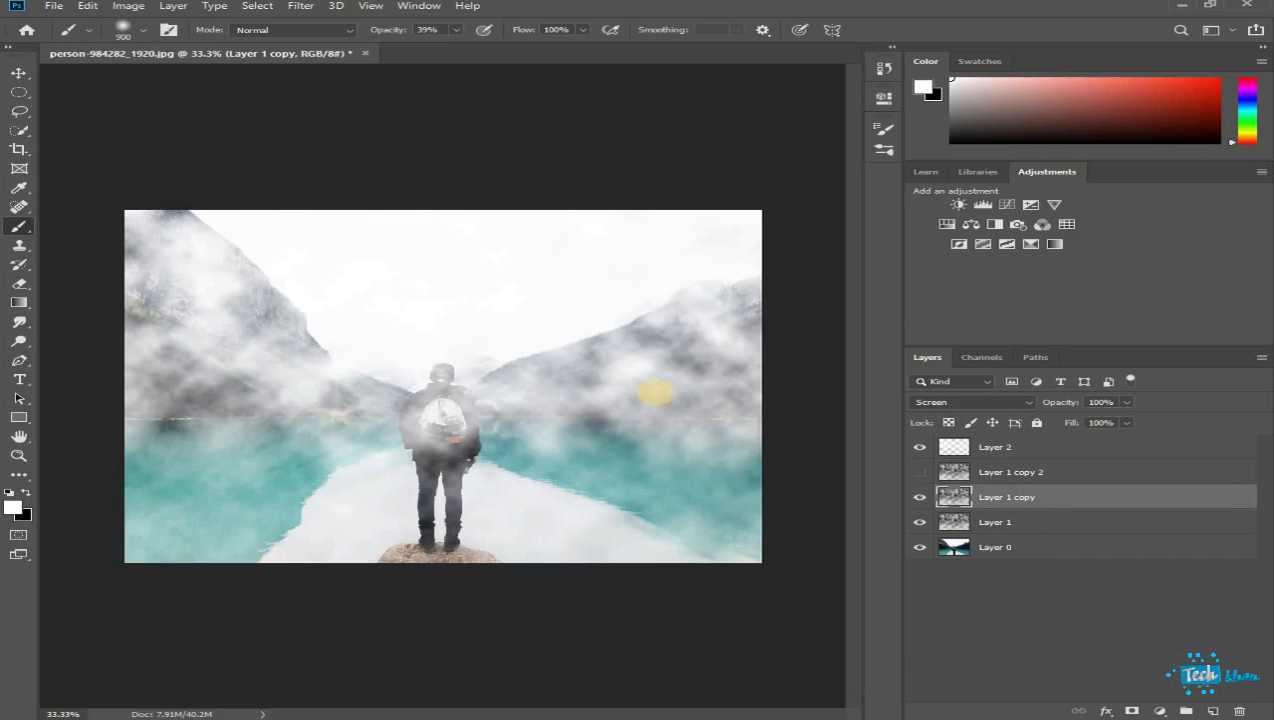
left_click(1126, 403)
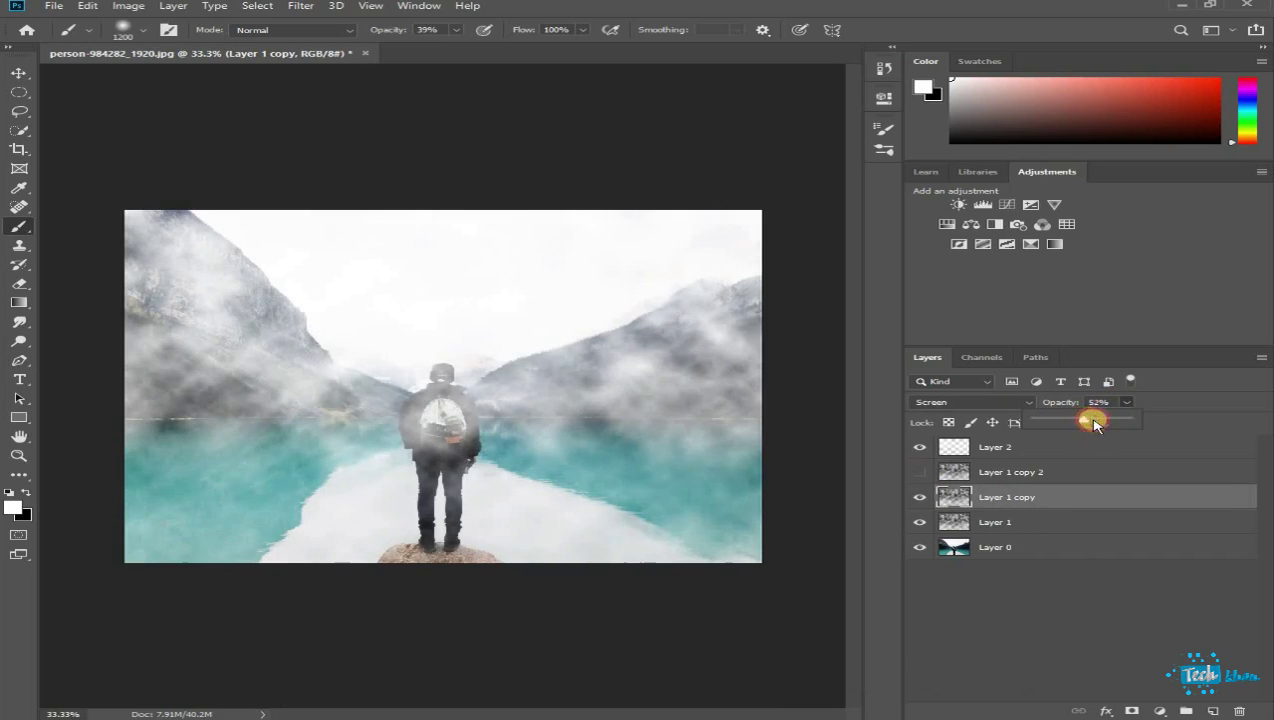
left_click(735, 545)
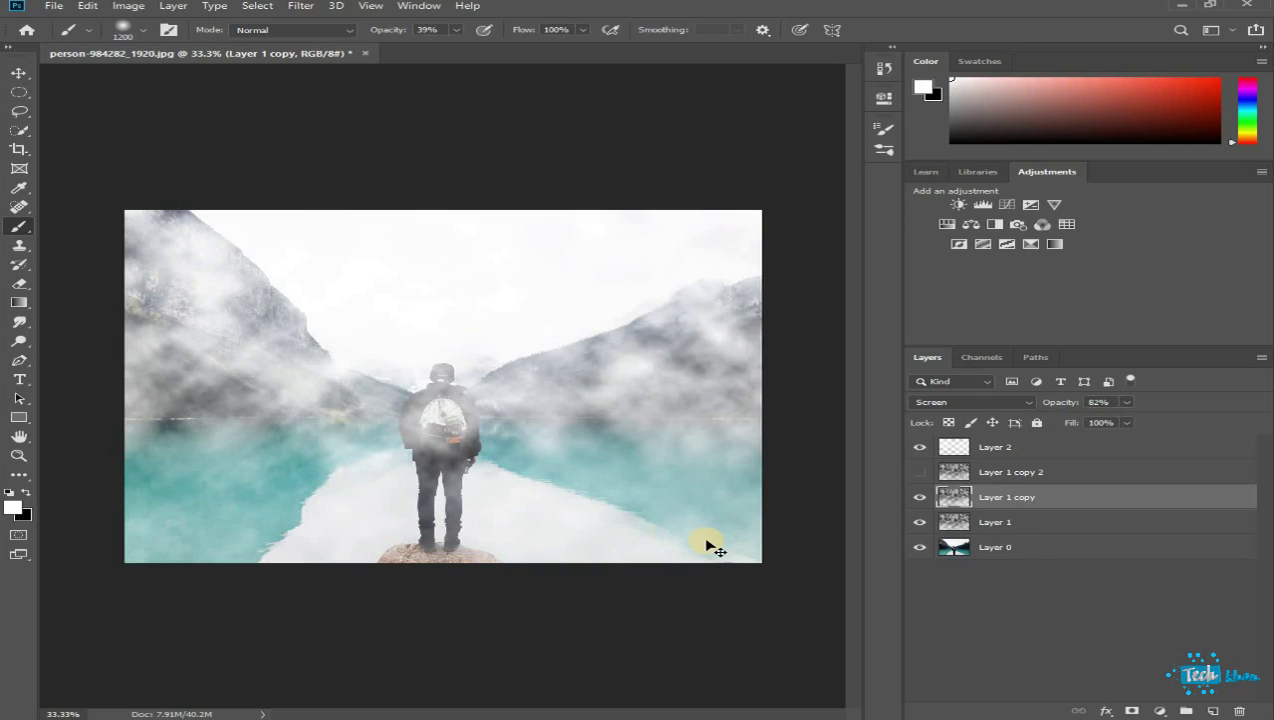
Step: Erase fog over the right mountains and lake on Layer 1 copy, raising eraser opacity to 38%
right_click(17, 290)
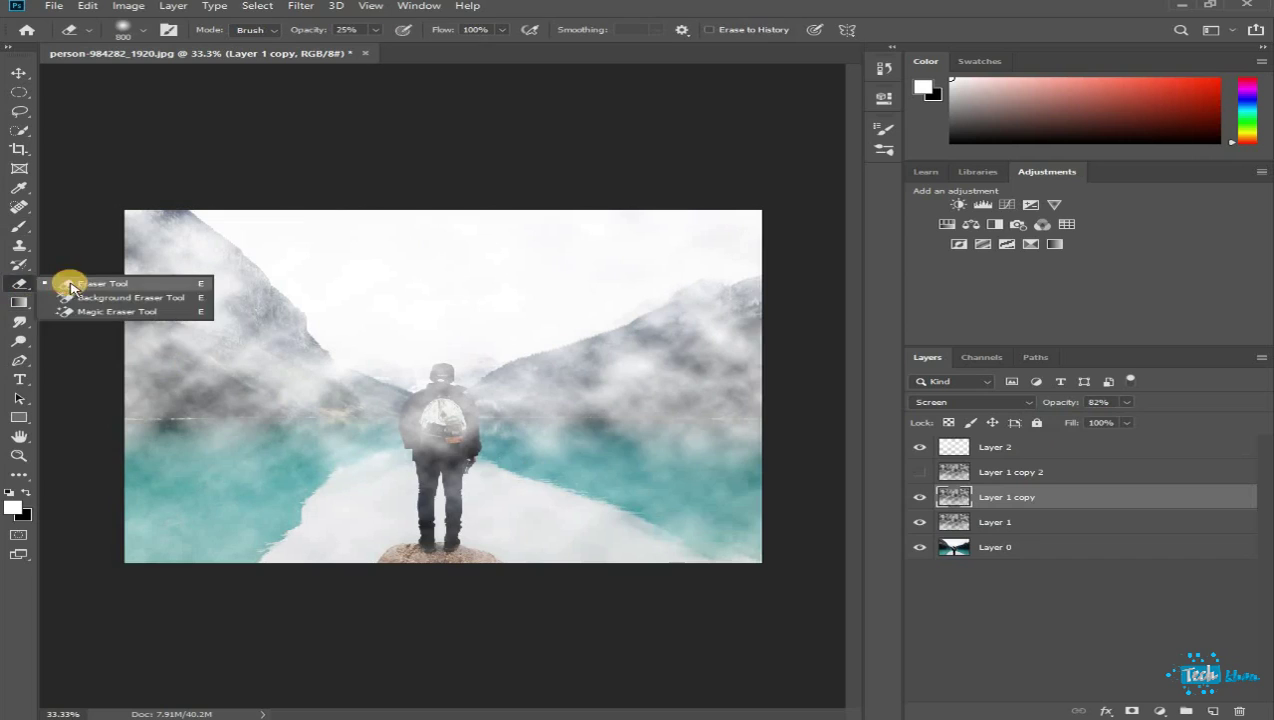
left_click(70, 284)
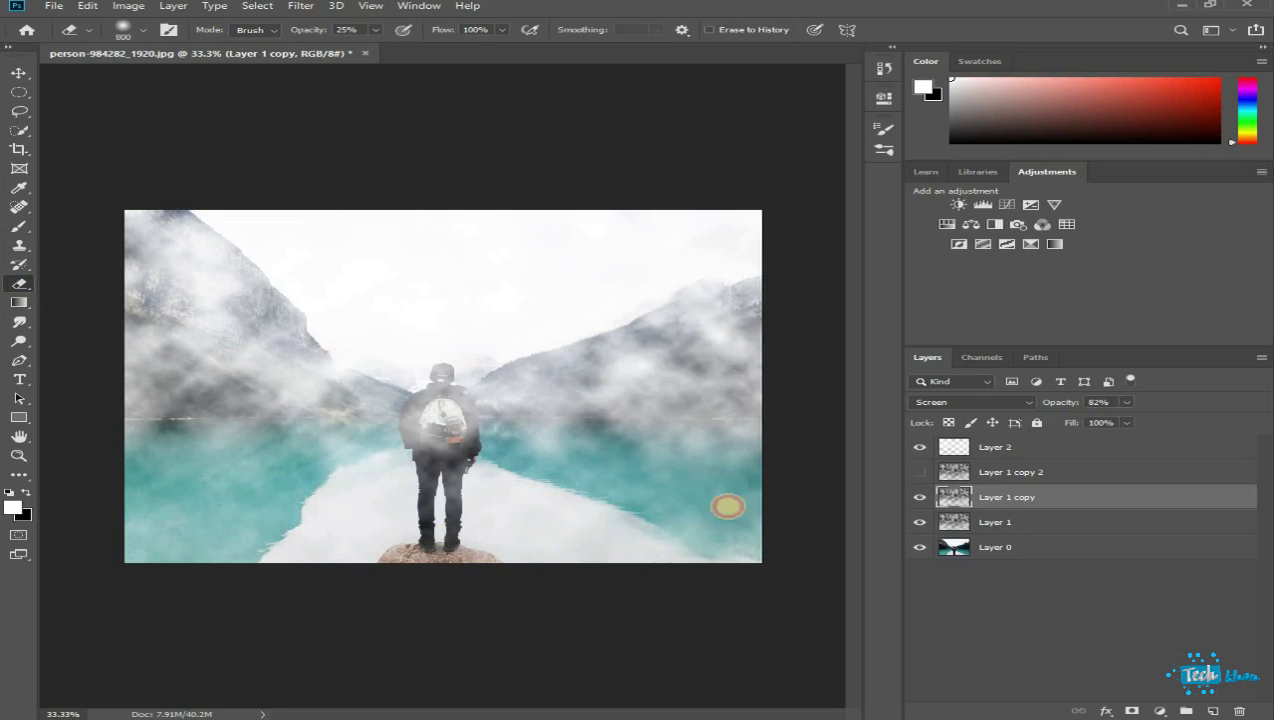
left_click_drag(682, 515, 724, 519)
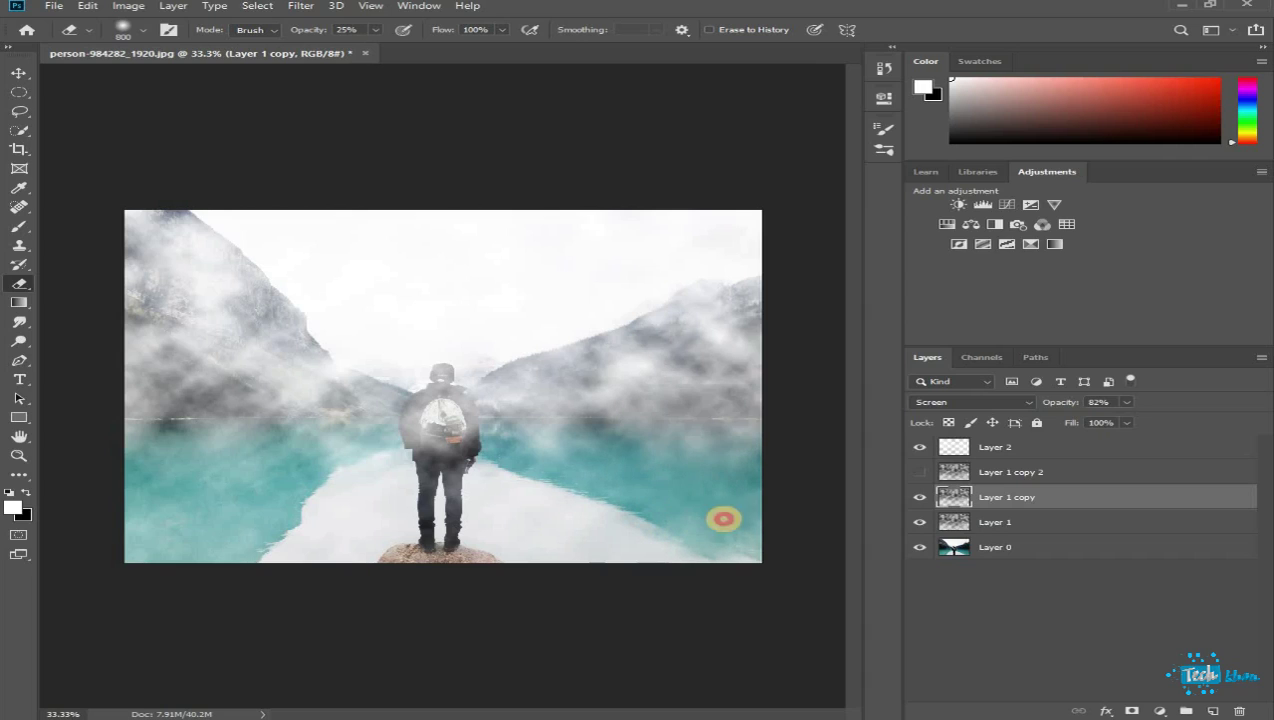
left_click(376, 32)
left_click_drag(387, 48, 389, 48)
left_click(705, 520)
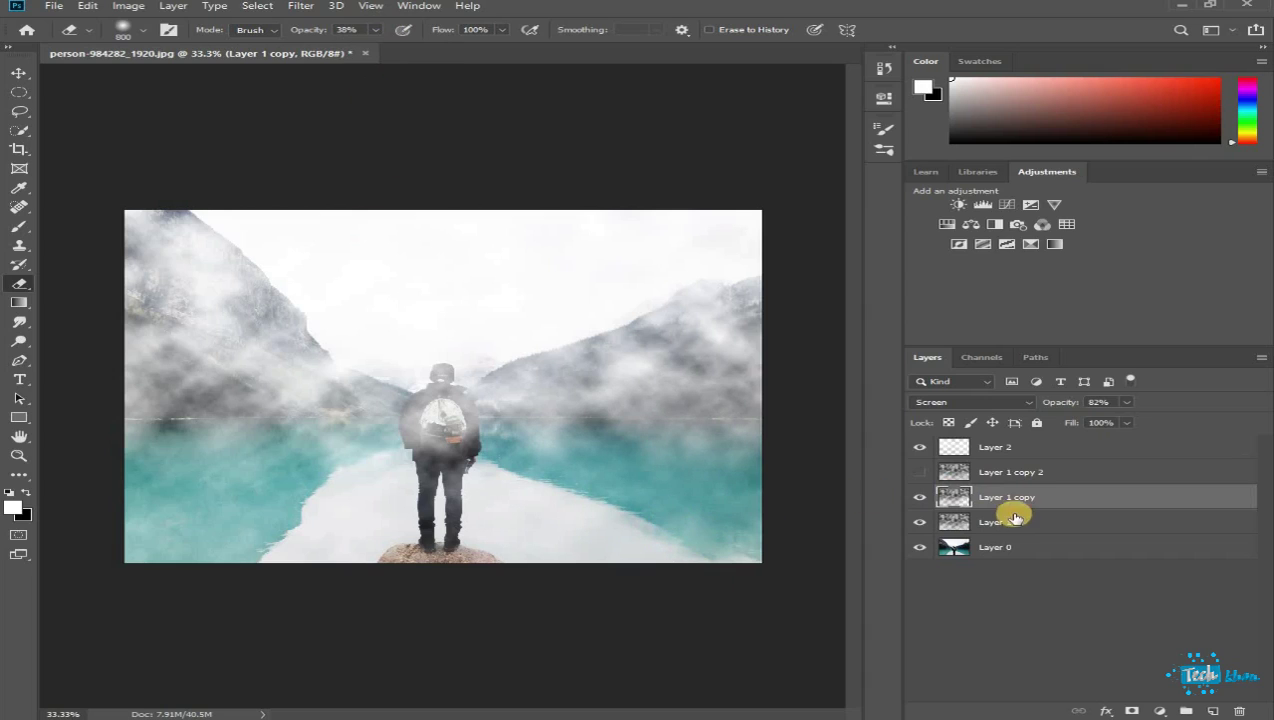
Step: Erase fog over the lower-right and lower-left water on Layer 1, then reselect Layer 1 copy
left_click(950, 522)
left_click_drag(694, 514, 709, 563)
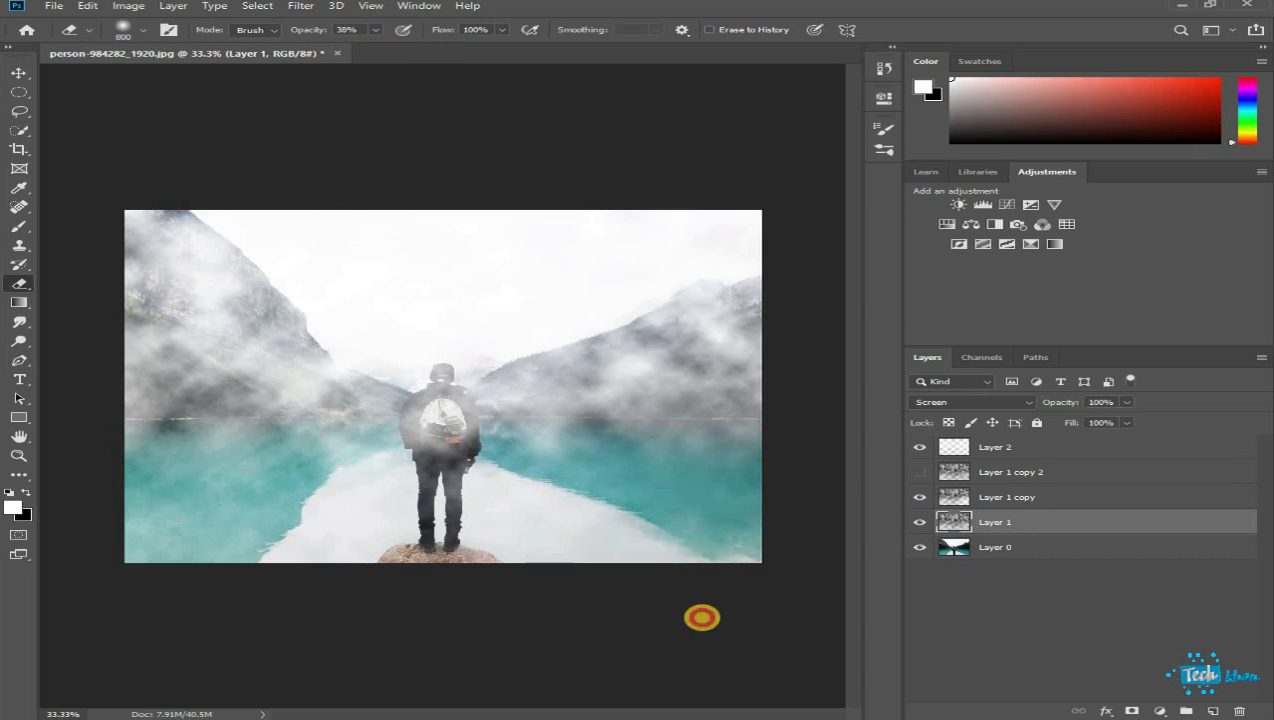
mouse_move(241, 484)
left_mouse_down()
mouse_move(119, 472)
mouse_move(478, 532)
left_mouse_up()
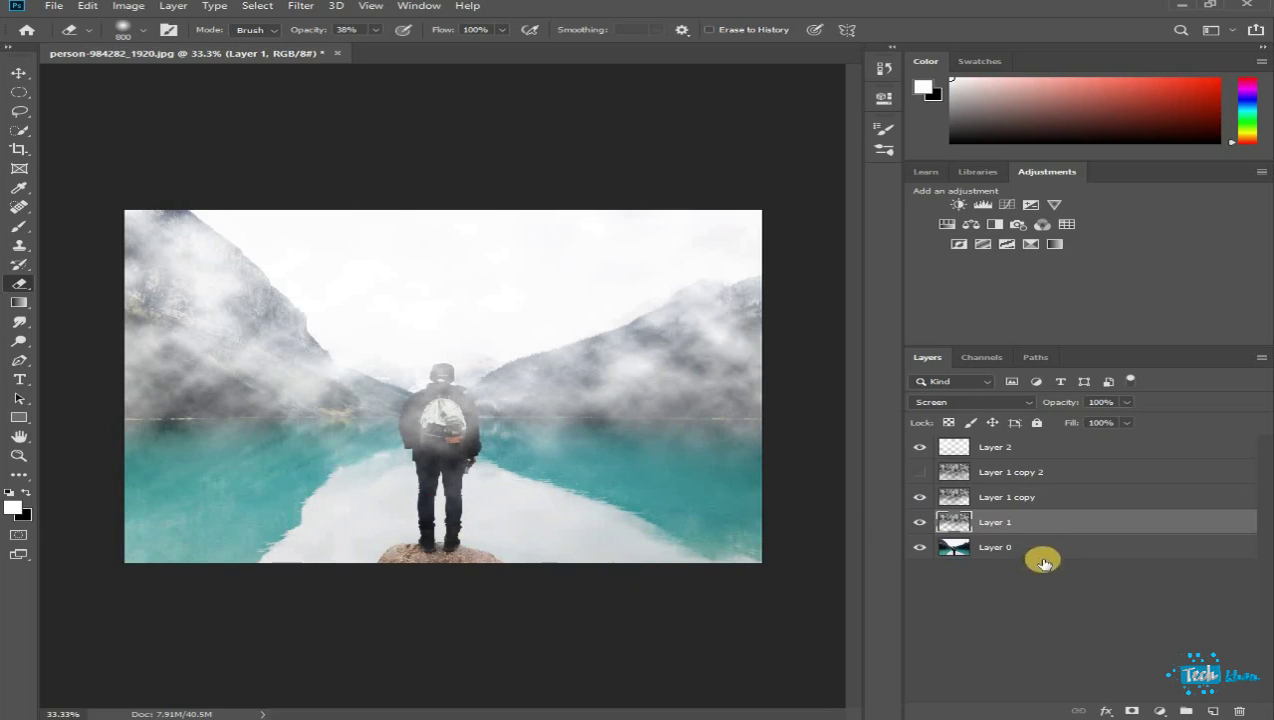
left_click(1002, 493)
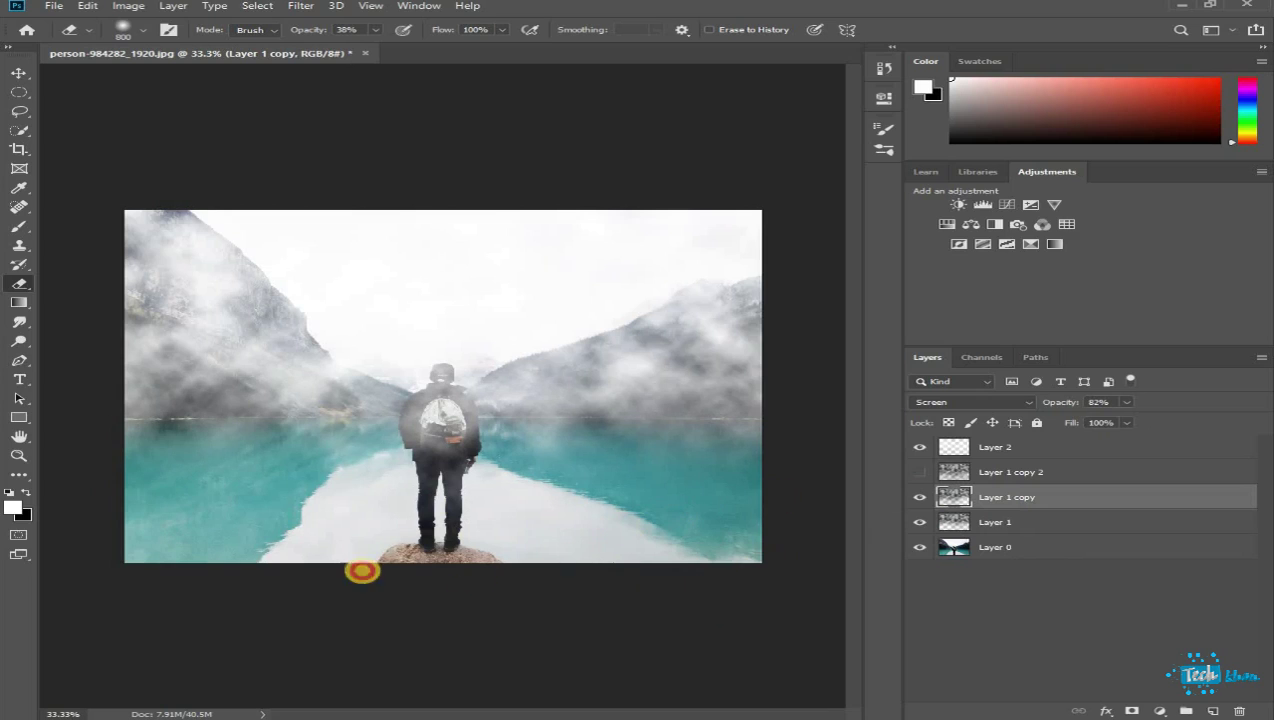
Step: Delete the hidden Layer 1 copy 2 layer
left_click(1045, 472)
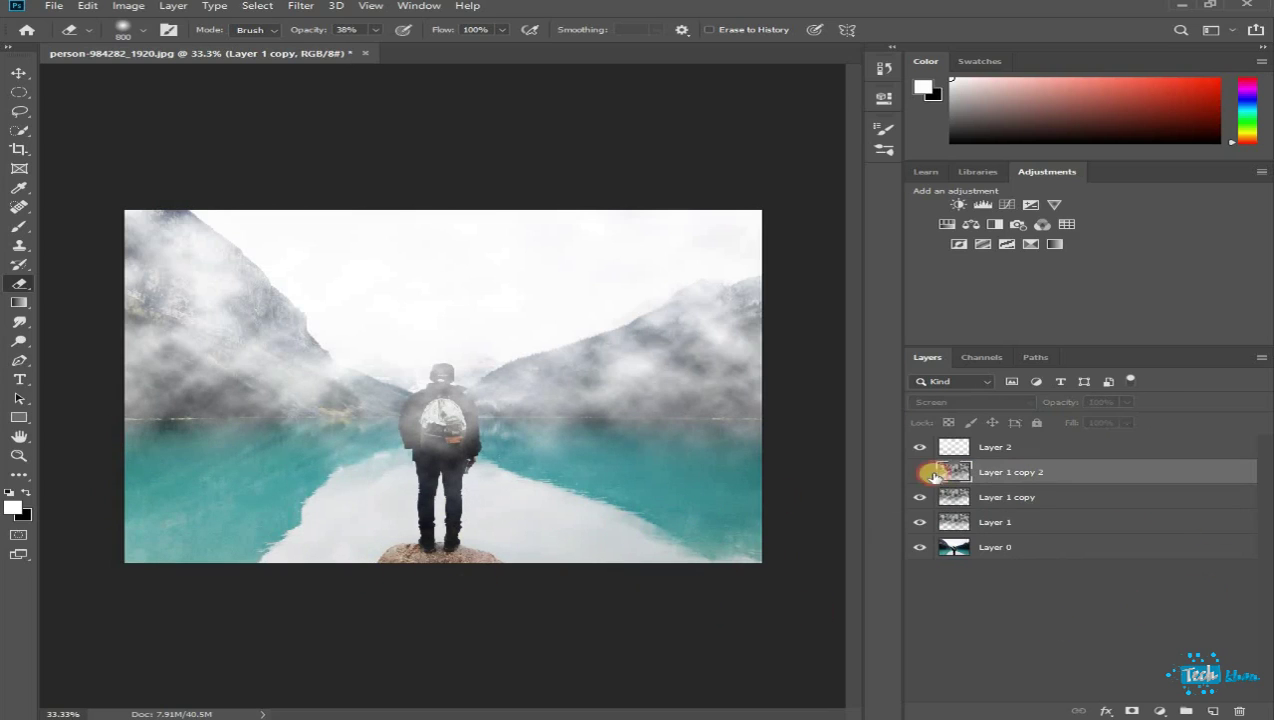
left_click(920, 472)
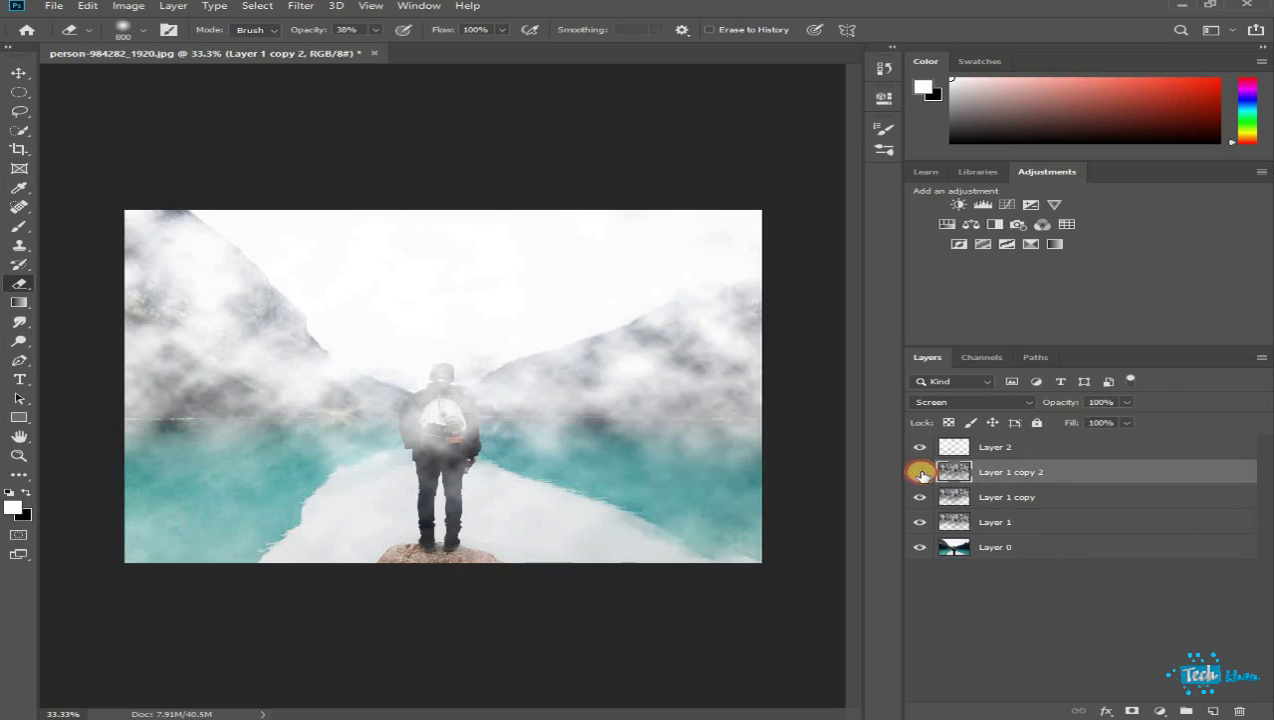
left_click(920, 473)
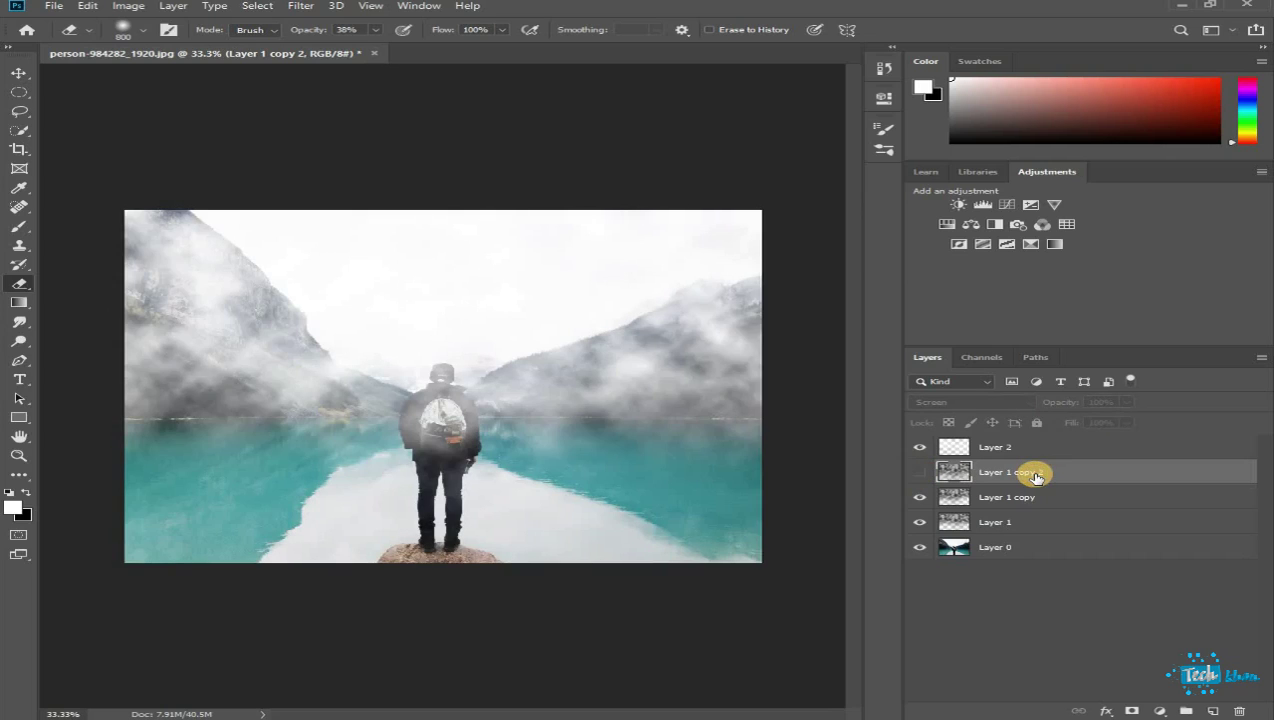
key("Delete")
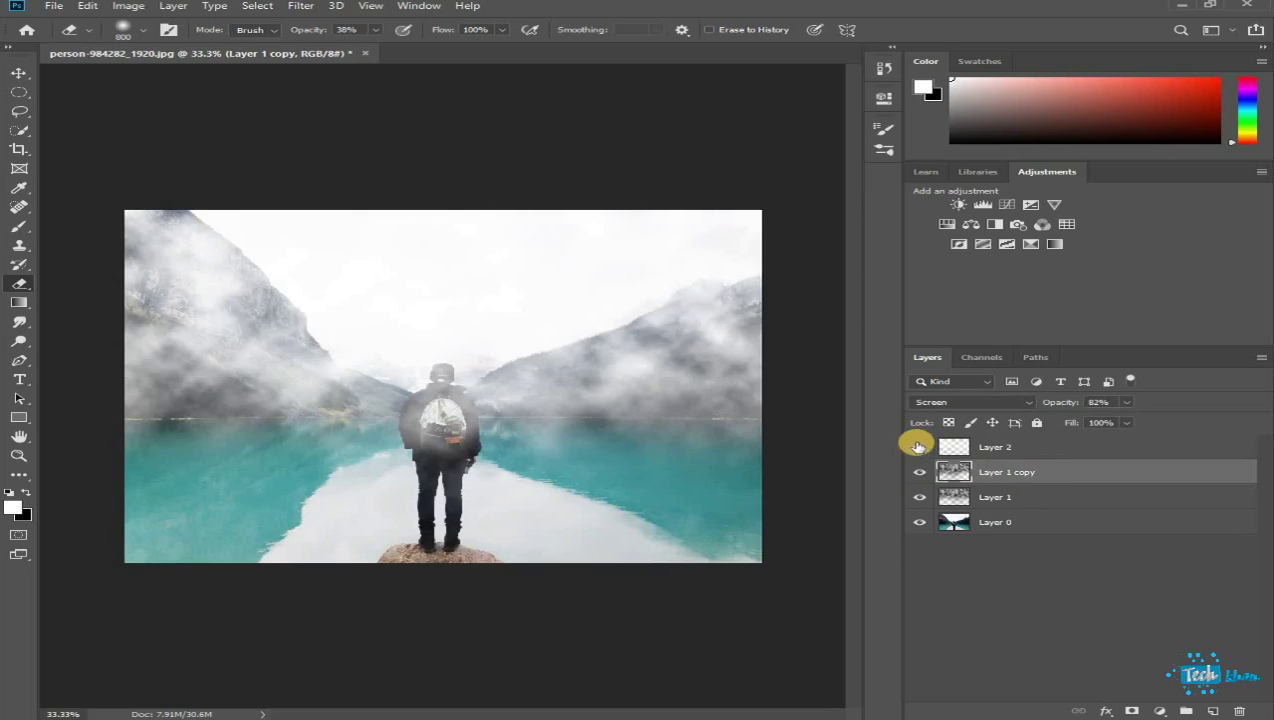
Step: Toggle Layer 2's visibility to compare the scene with and without its fog
left_click(937, 450)
left_click(920, 450)
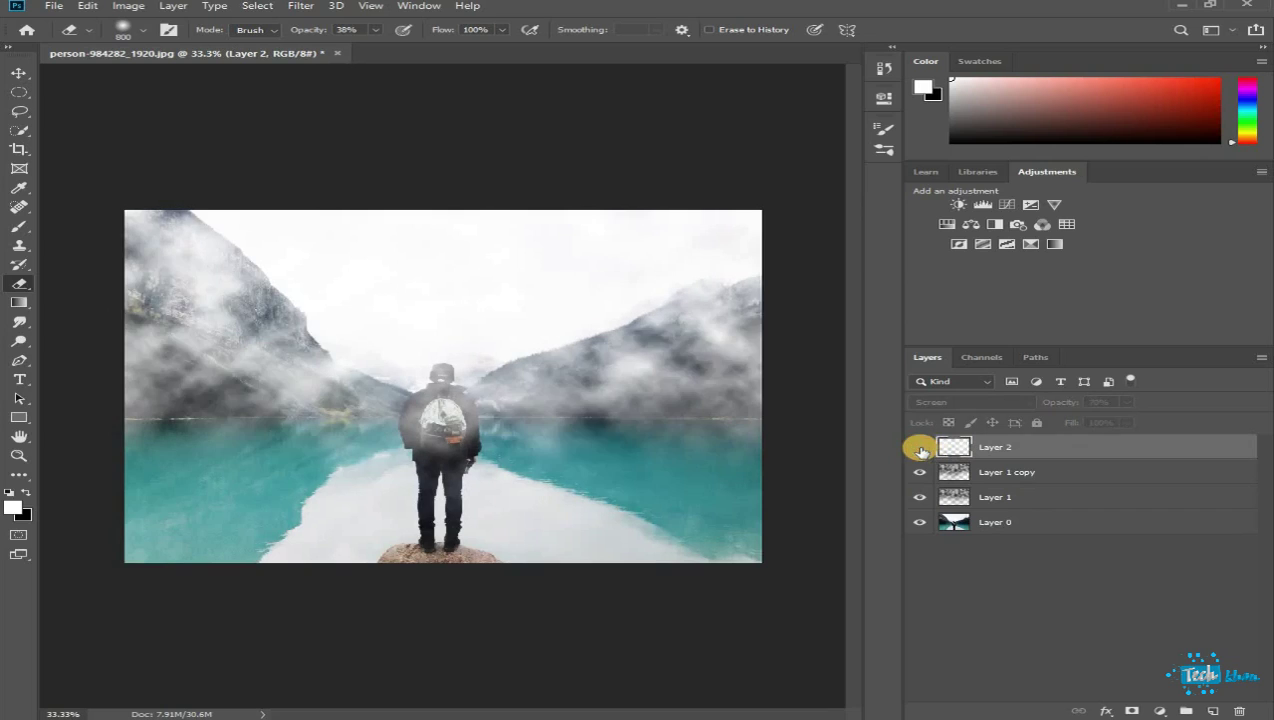
left_click(920, 450)
left_click(920, 450)
left_click(920, 450)
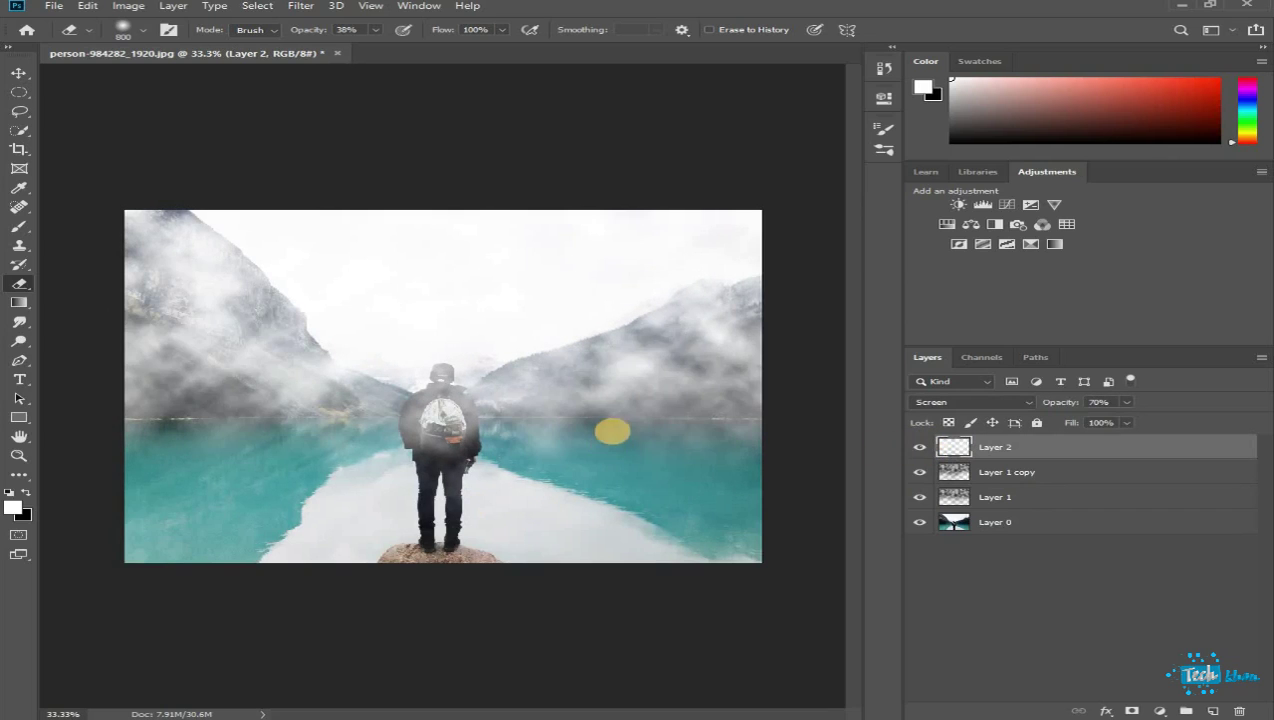
Step: Group Layer 2, Layer 1 copy and Layer 1 into Group 1, comparing it on and off
left_click(20, 73)
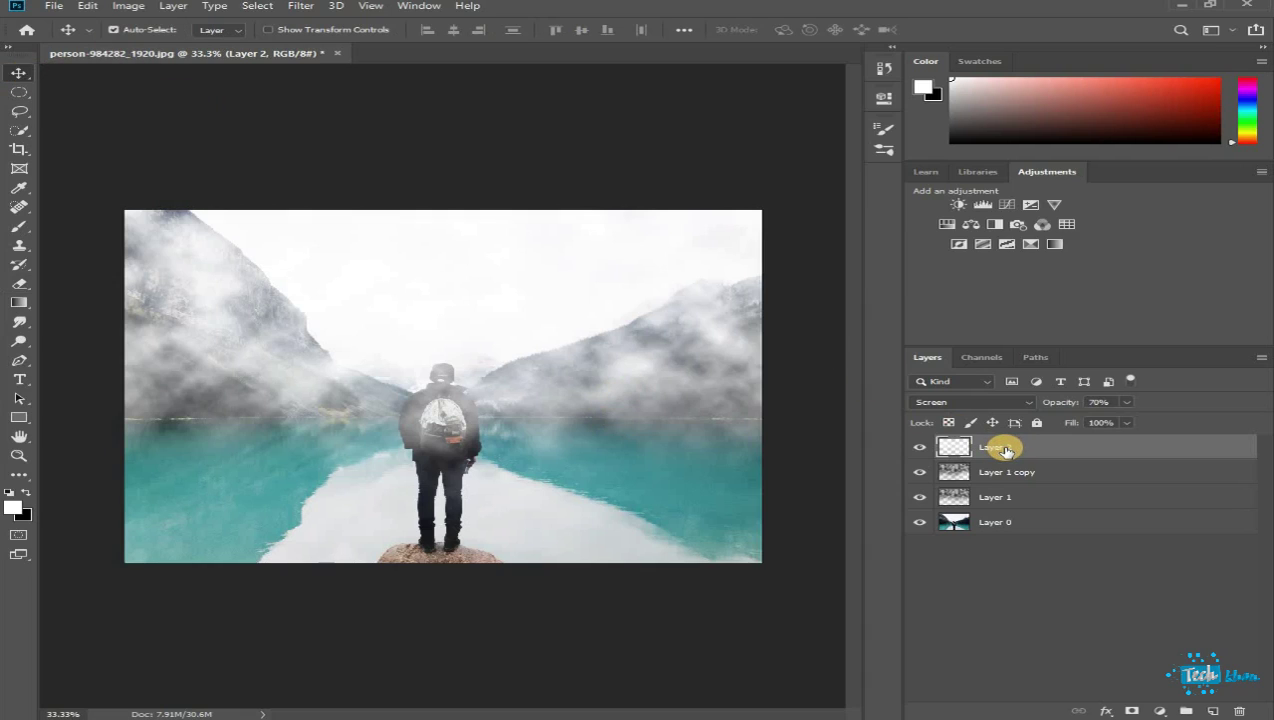
left_click(1018, 498, "shift")
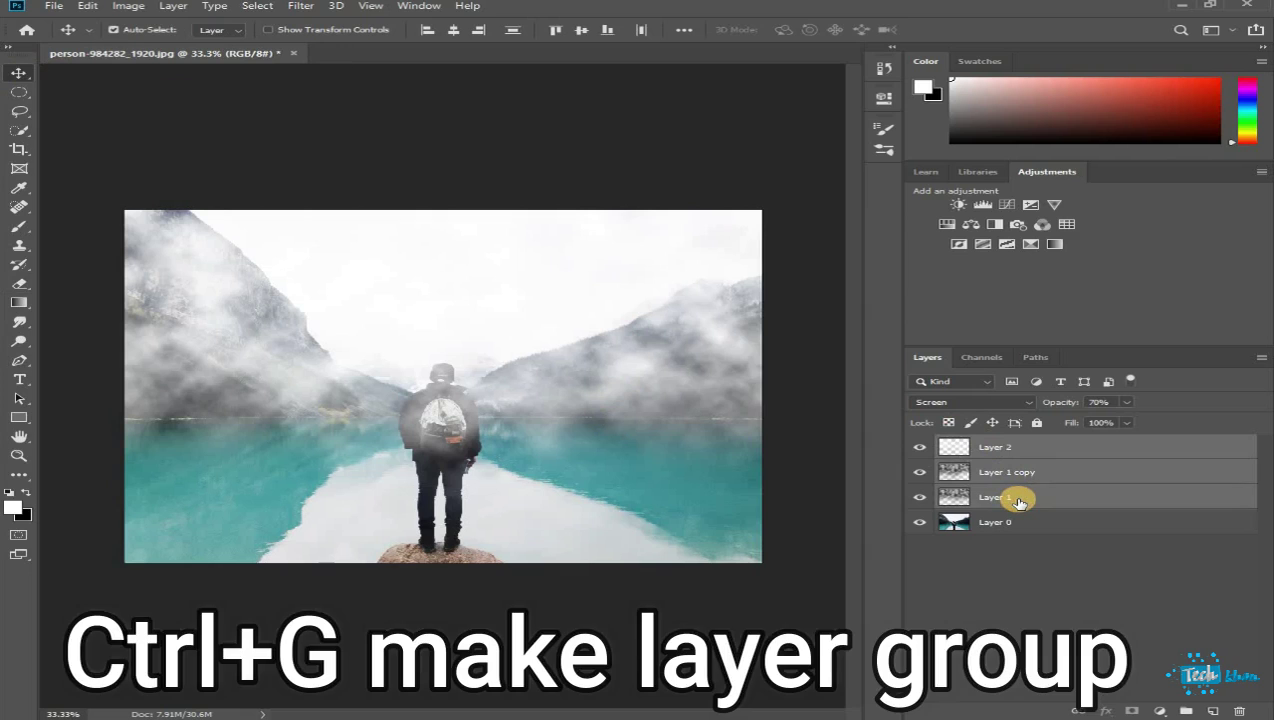
key("ctrl+g")
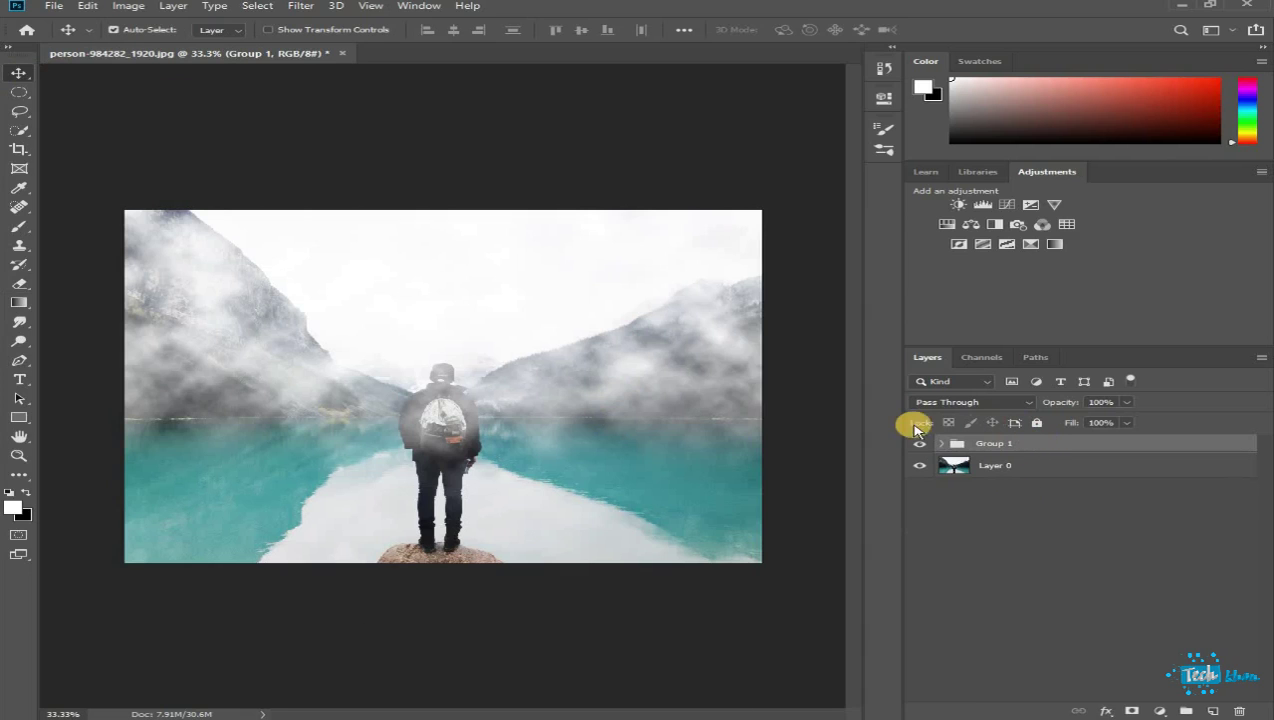
left_click(913, 442)
left_click(913, 442)
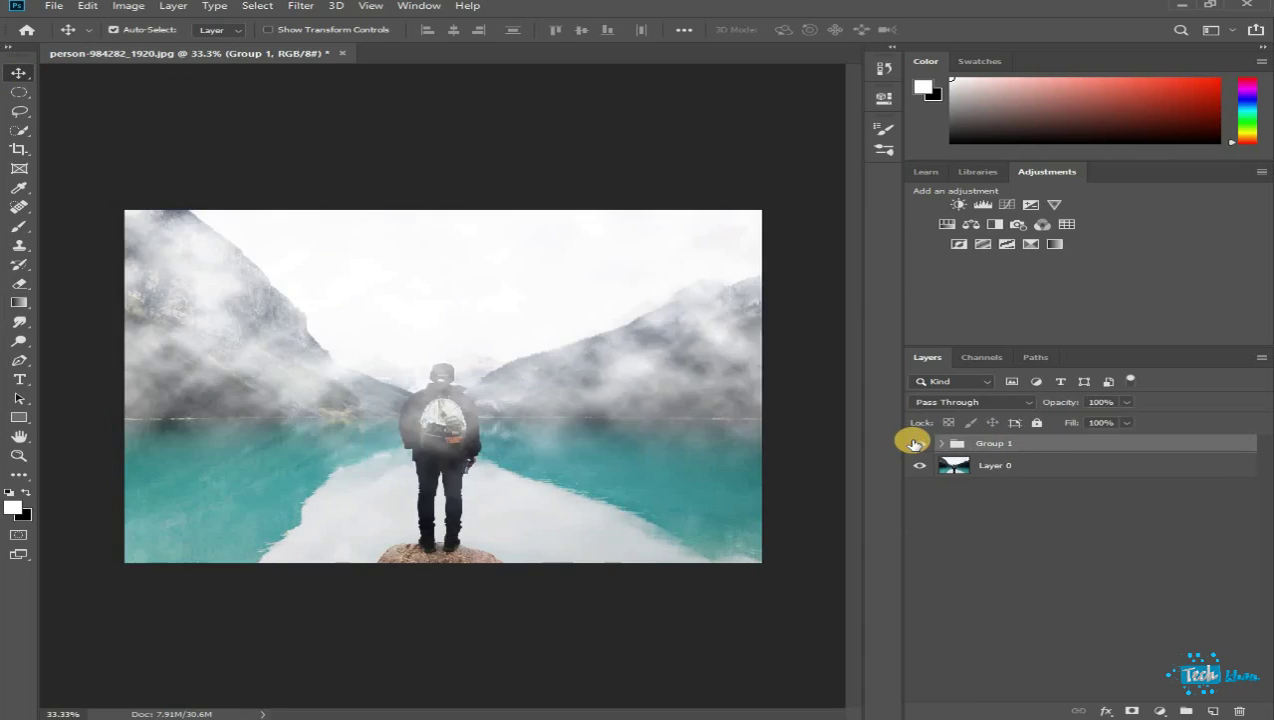
left_click(913, 442)
left_click(913, 442)
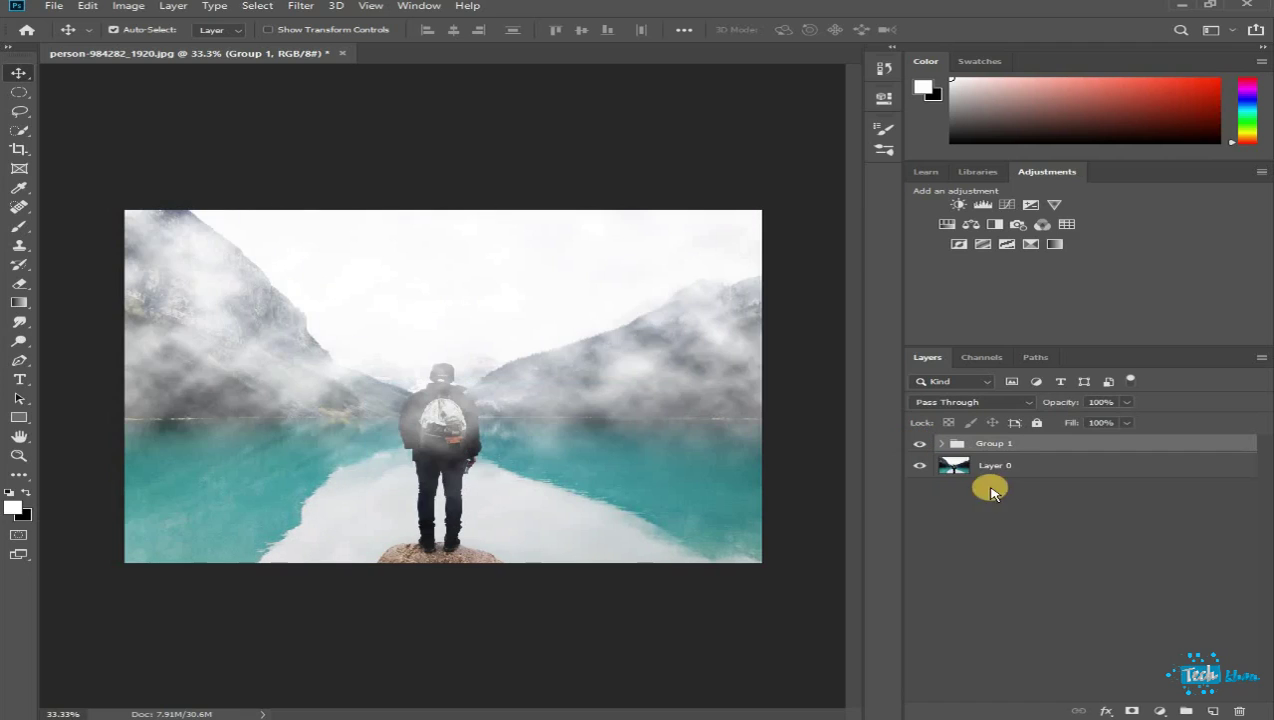
left_click(1161, 711)
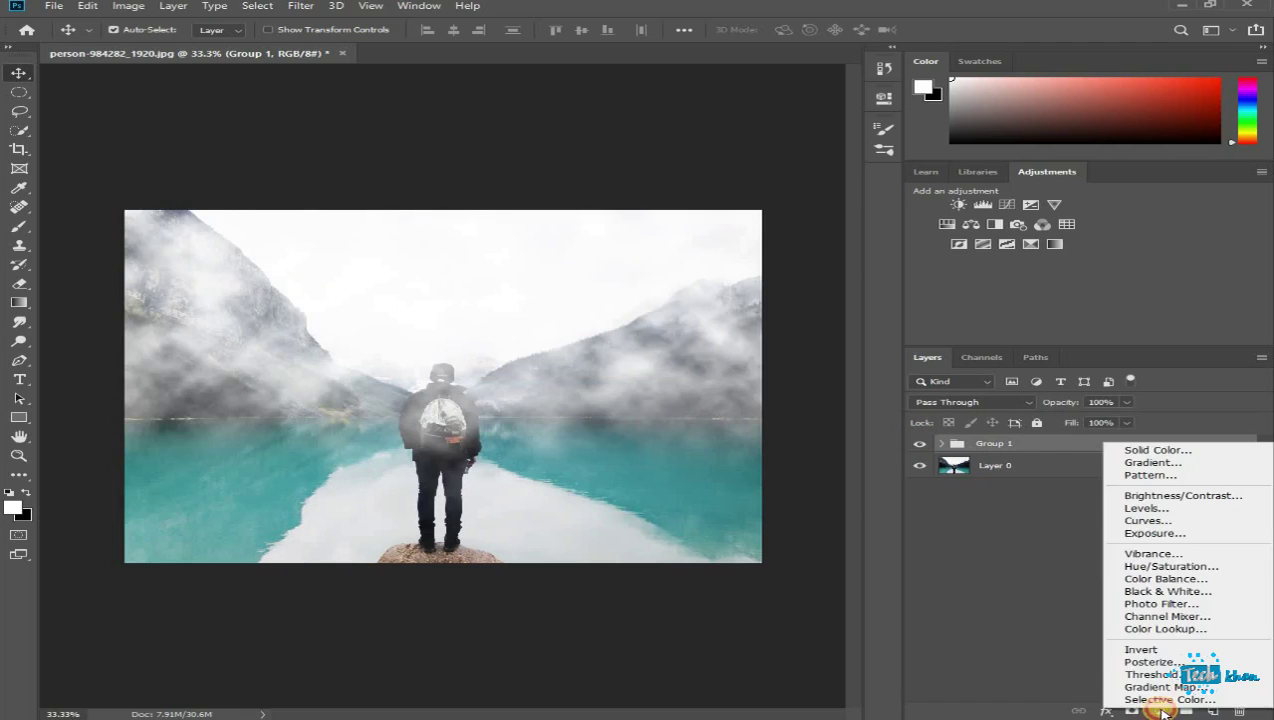
Step: Add a Curves adjustment layer, pulling the RGB midpoint down then back near straight
left_click(1182, 522)
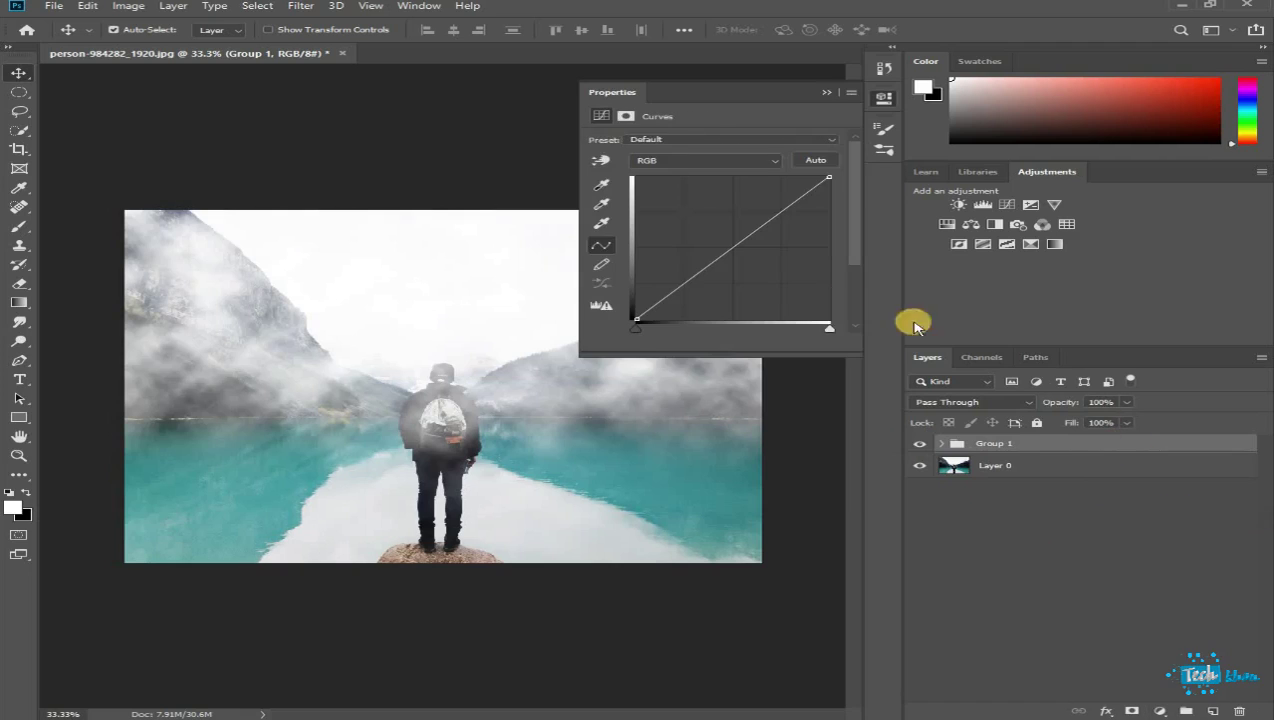
left_click_drag(710, 265, 730, 283)
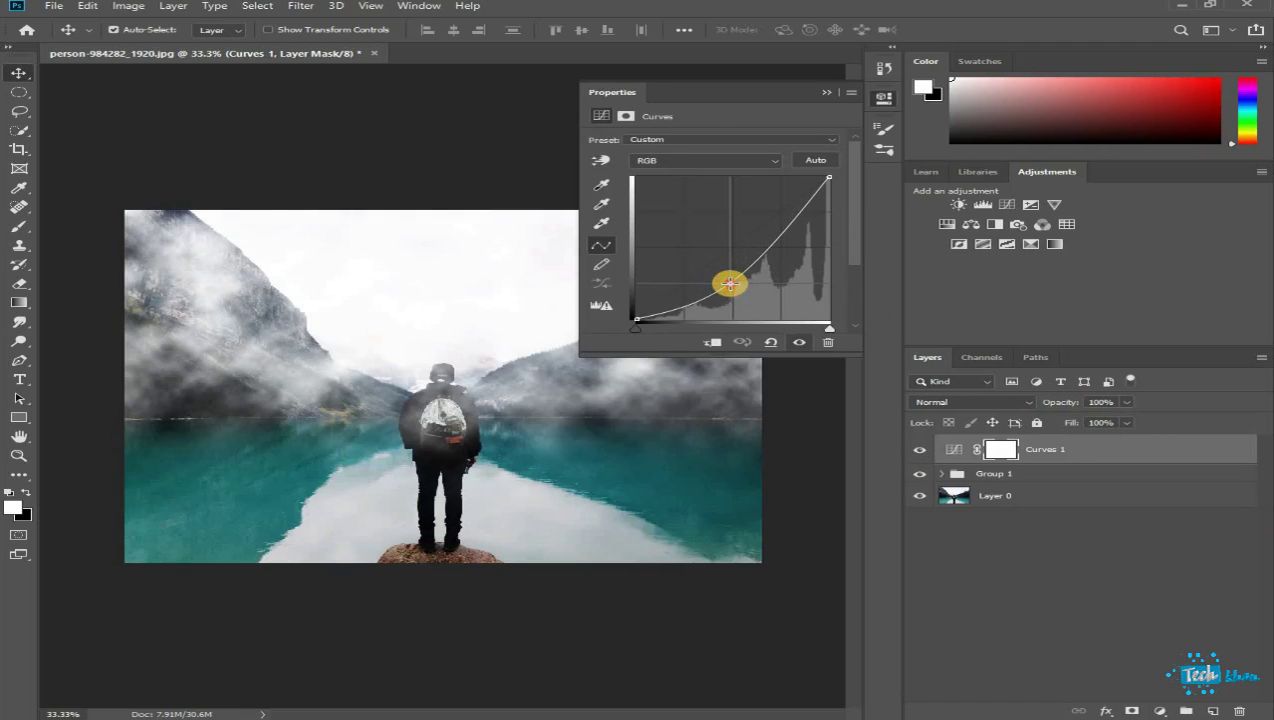
mouse_move(730, 283)
left_mouse_down()
mouse_move(703, 256)
mouse_move(714, 269)
left_mouse_up()
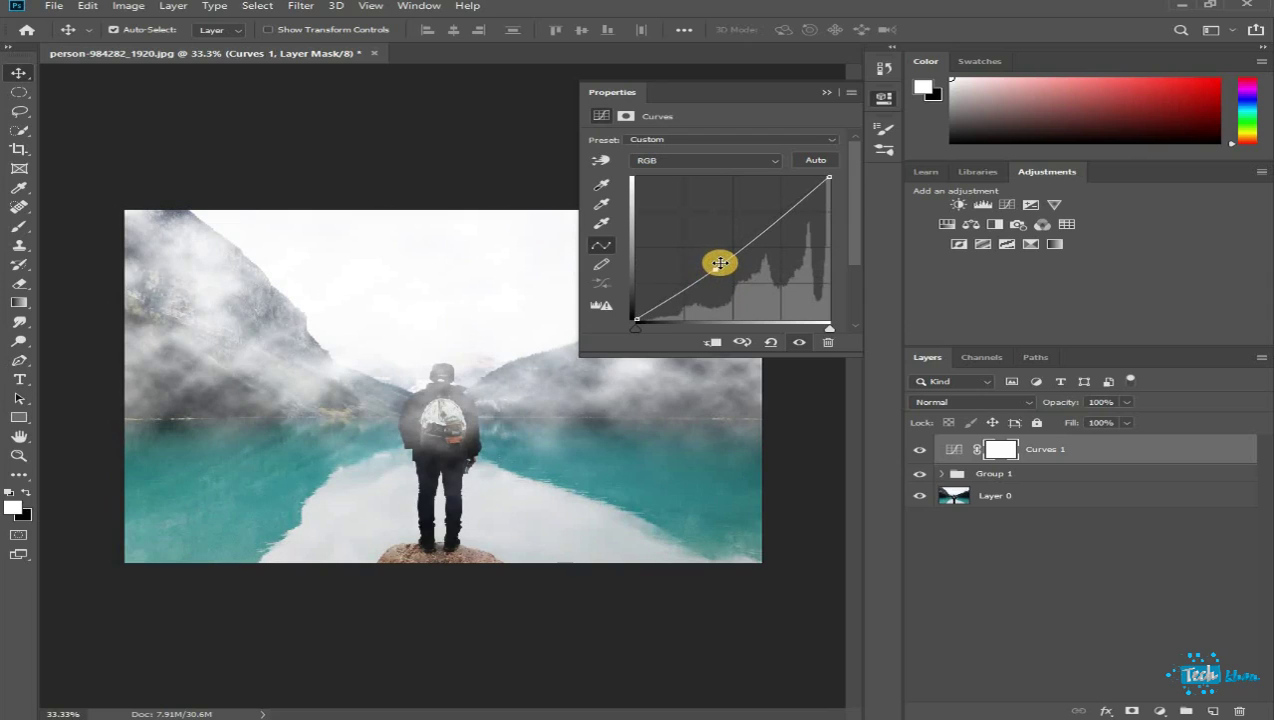
left_click(820, 95)
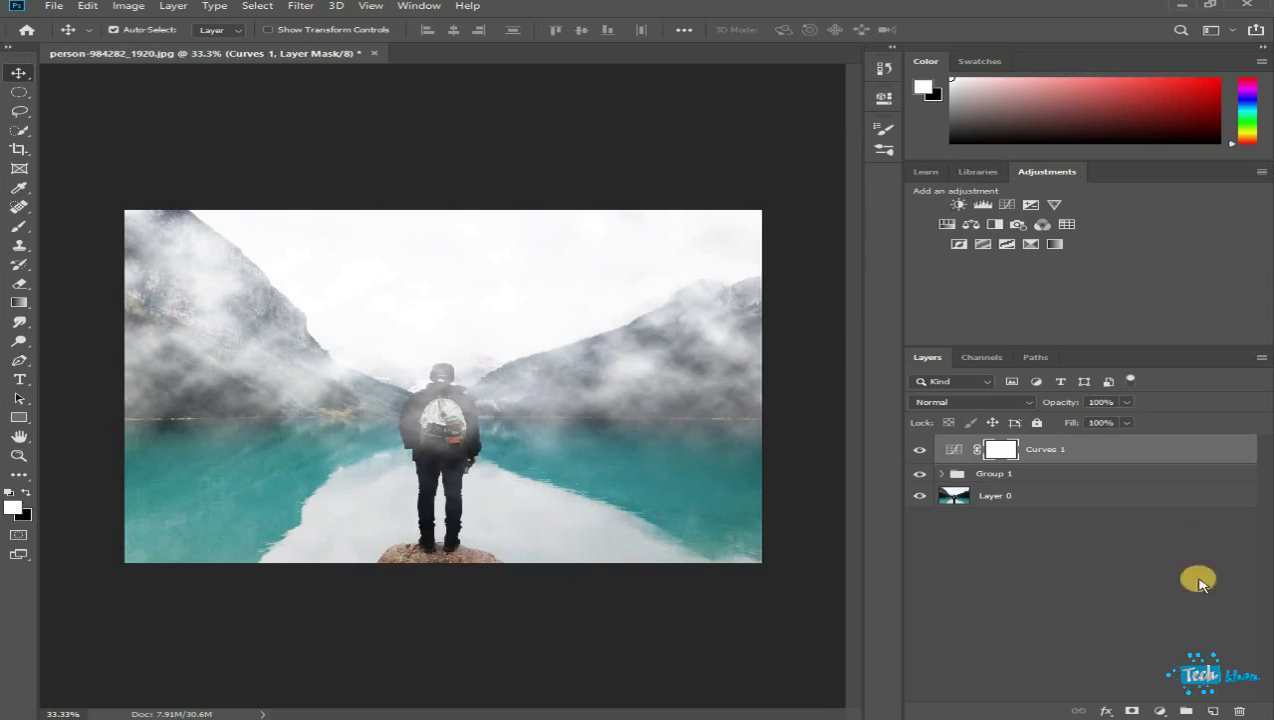
left_click(1158, 709)
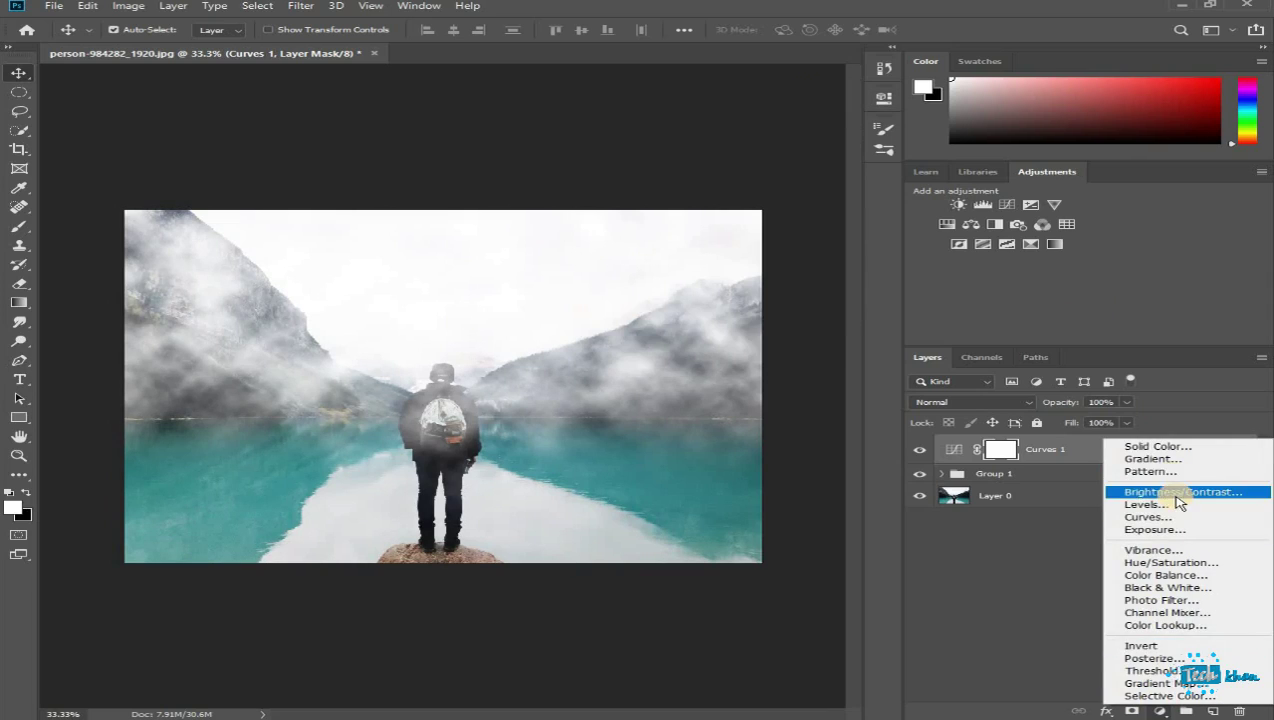
Step: Add Brightness/Contrast at brightness -5 and contrast 23, then select it with Curves 1
left_click(1178, 494)
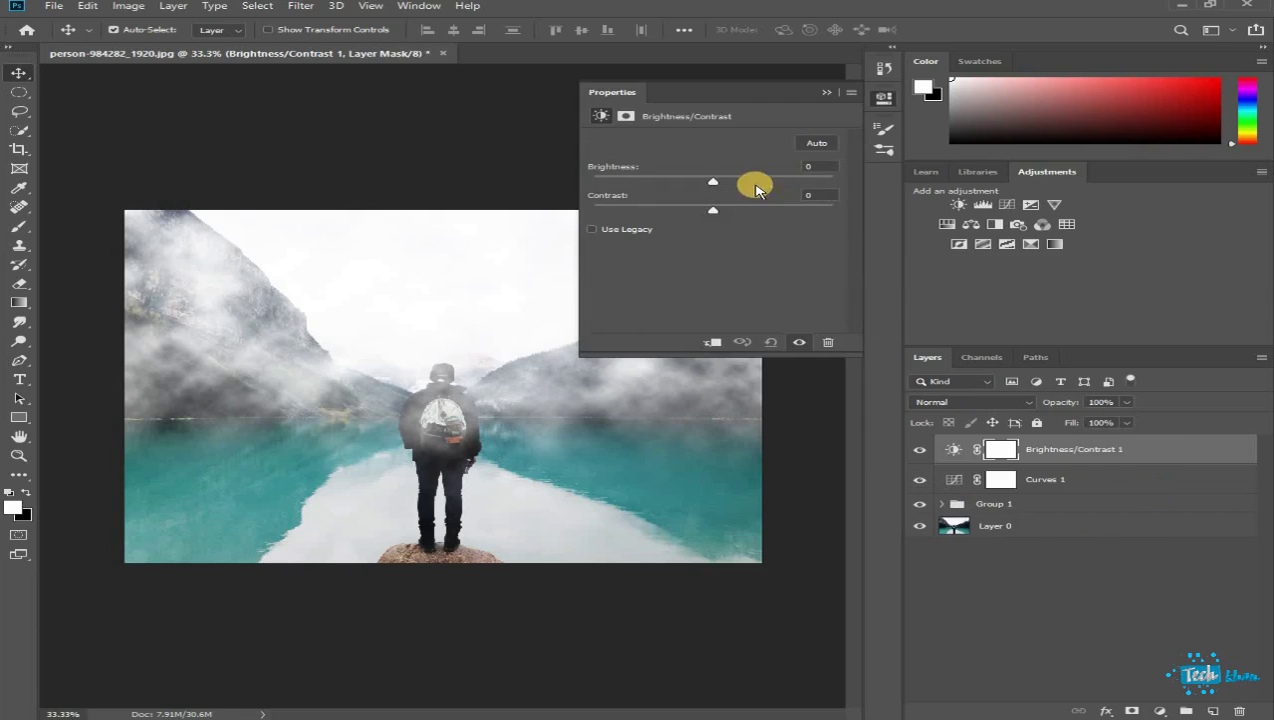
left_click_drag(729, 187, 714, 192)
mouse_move(713, 209)
left_mouse_down()
mouse_move(781, 211)
mouse_move(742, 214)
left_mouse_up()
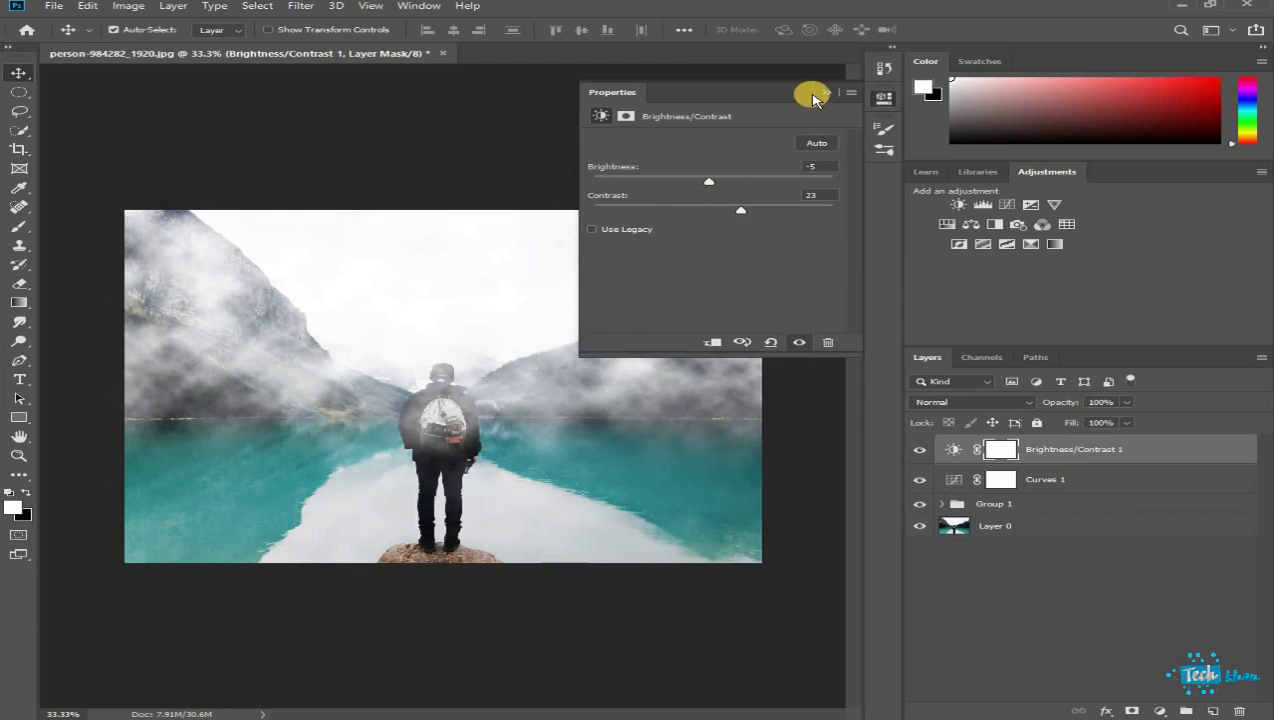
left_click(822, 91)
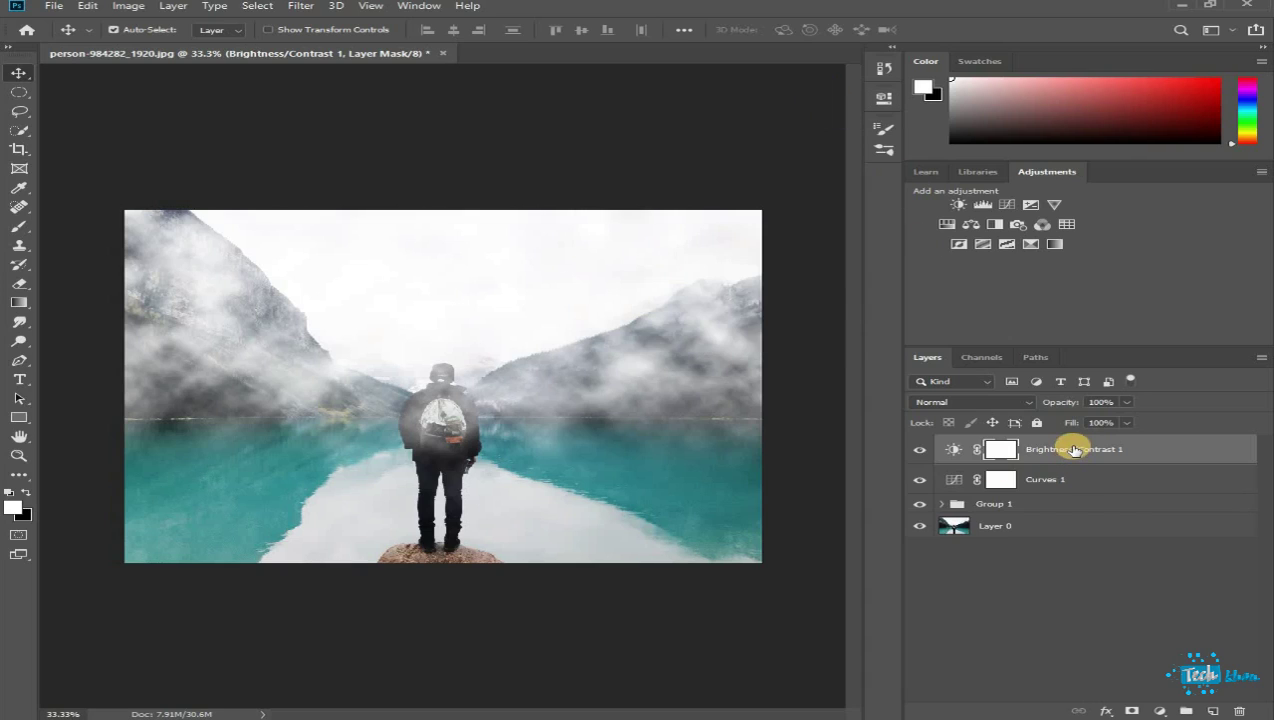
left_click(1066, 479, "shift")
Step: Add Group 1 to the selection with both adjustment layers, duplicating them and undoing it
left_click(1062, 507, "shift")
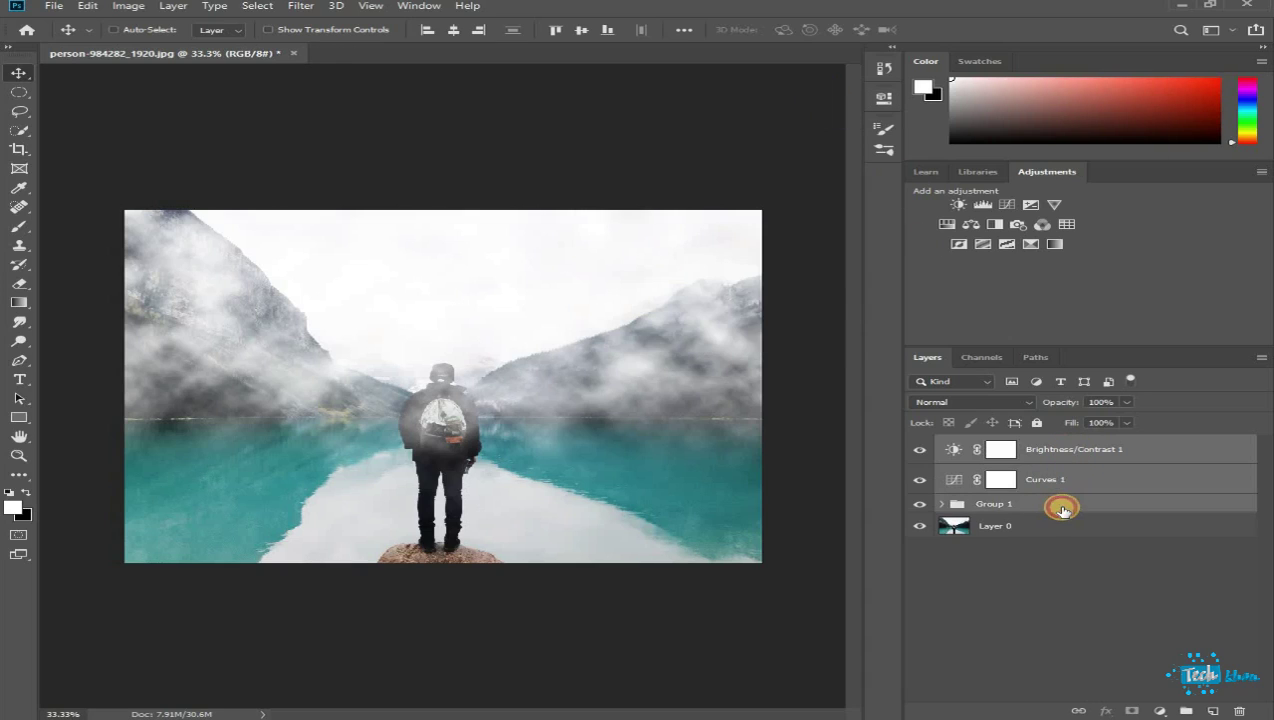
key("ctrl+j")
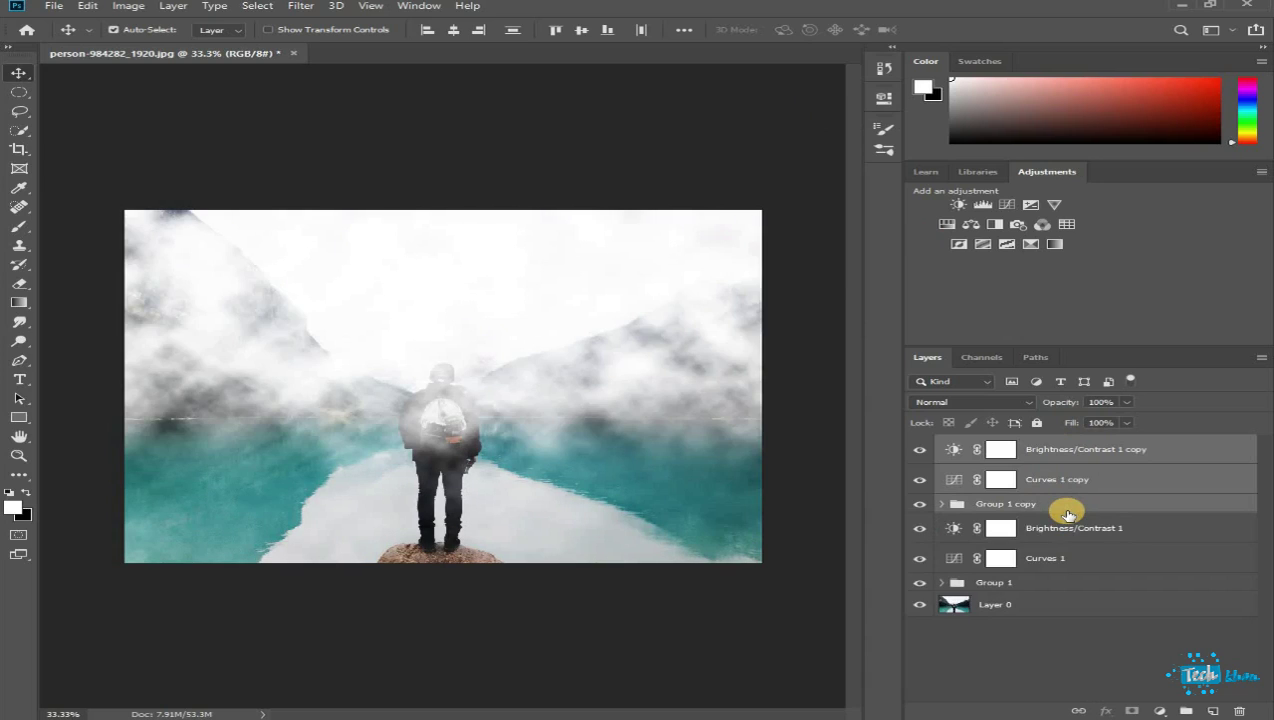
key("ctrl+z")
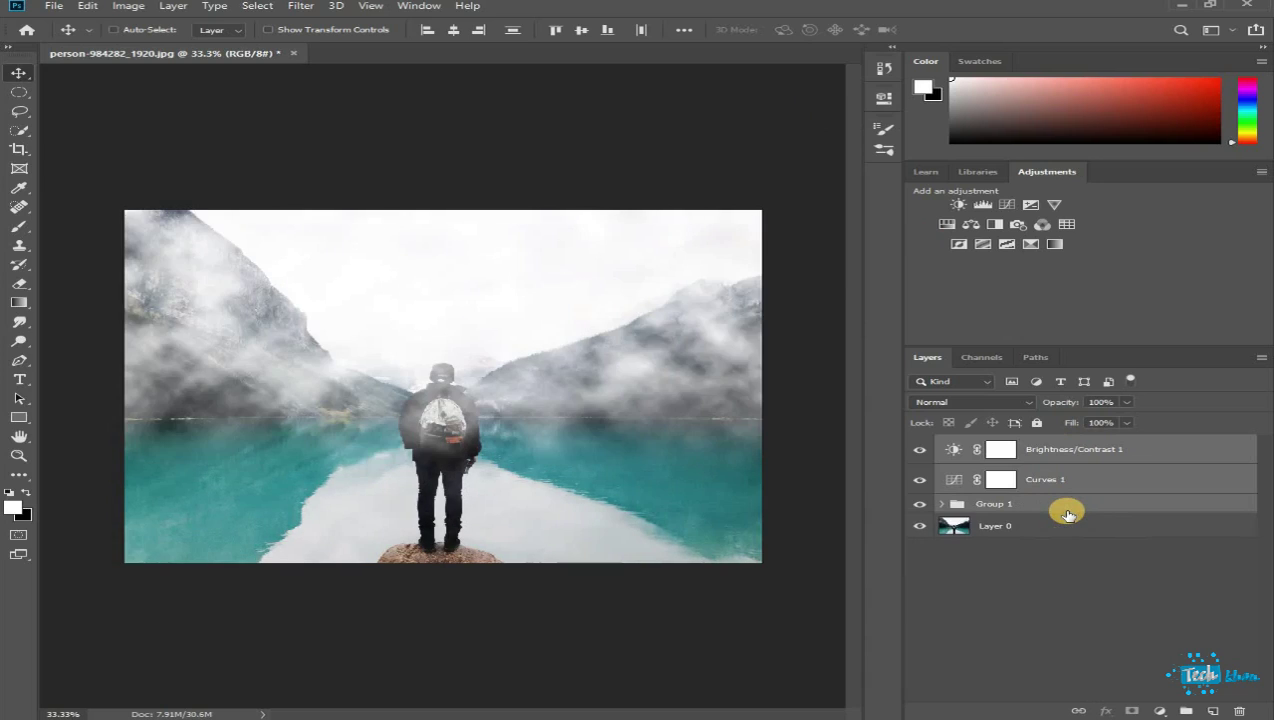
key("ctrl+g")
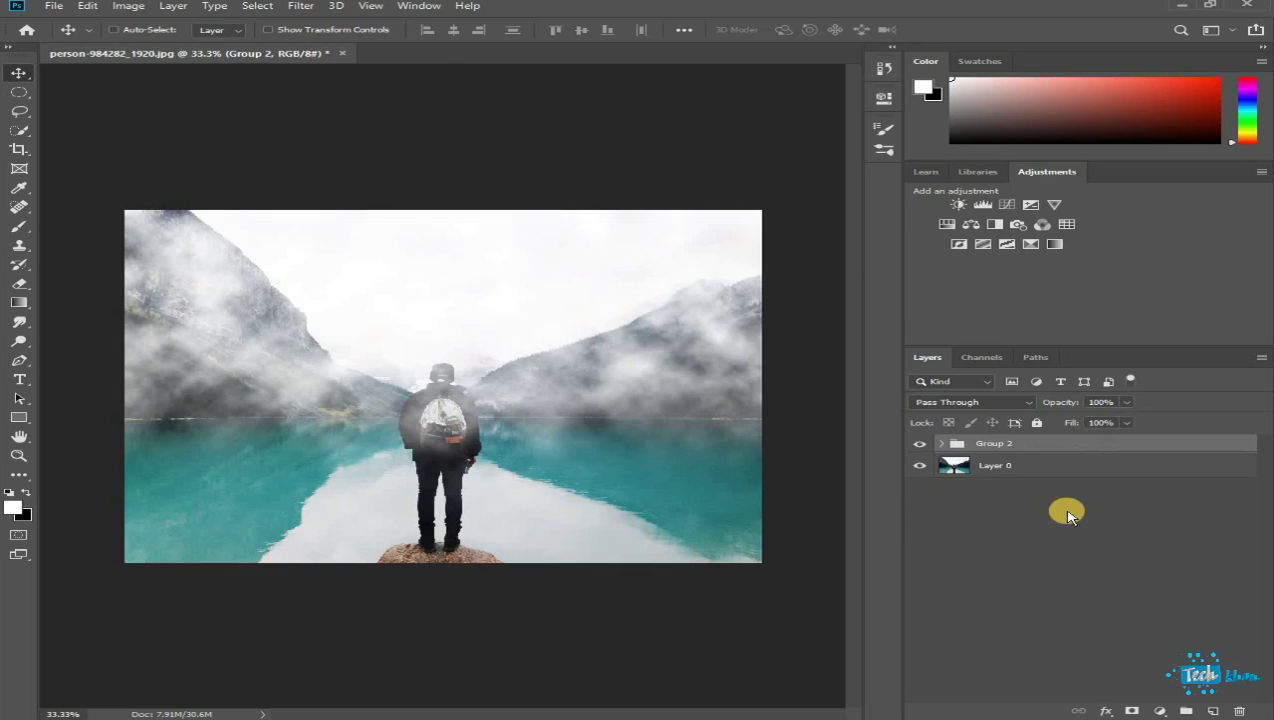
left_click(918, 443)
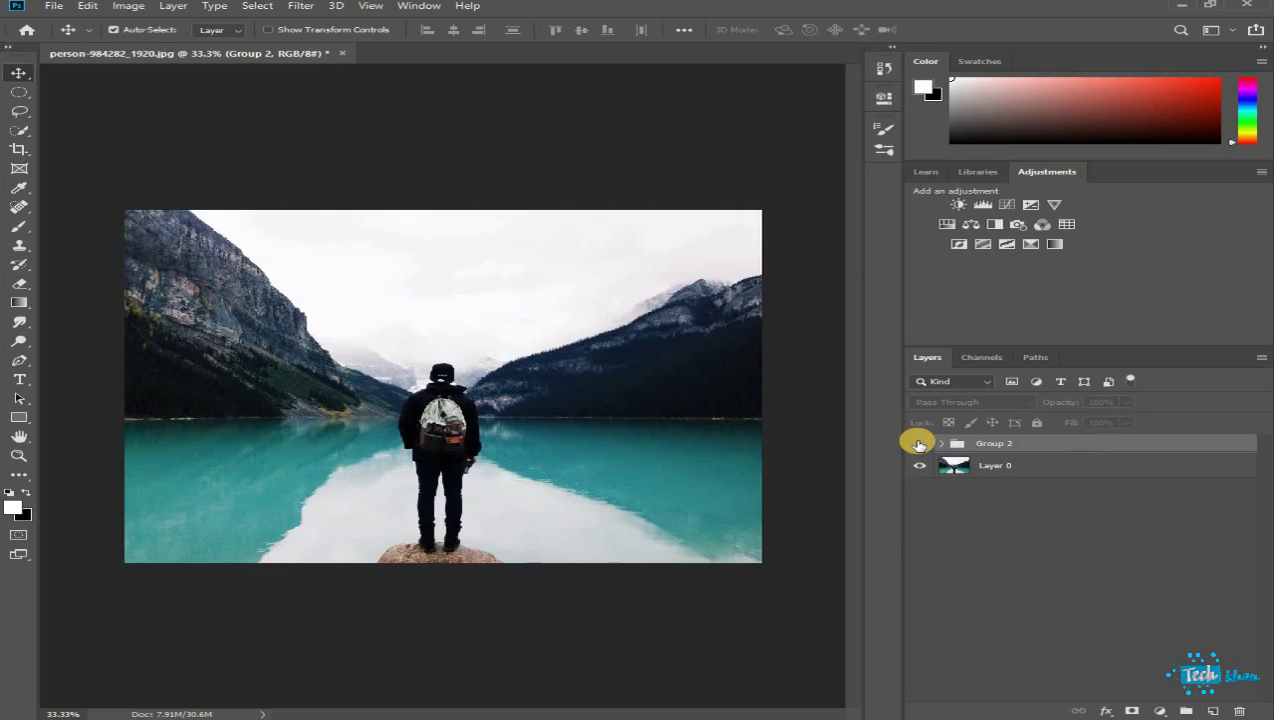
left_click(918, 443)
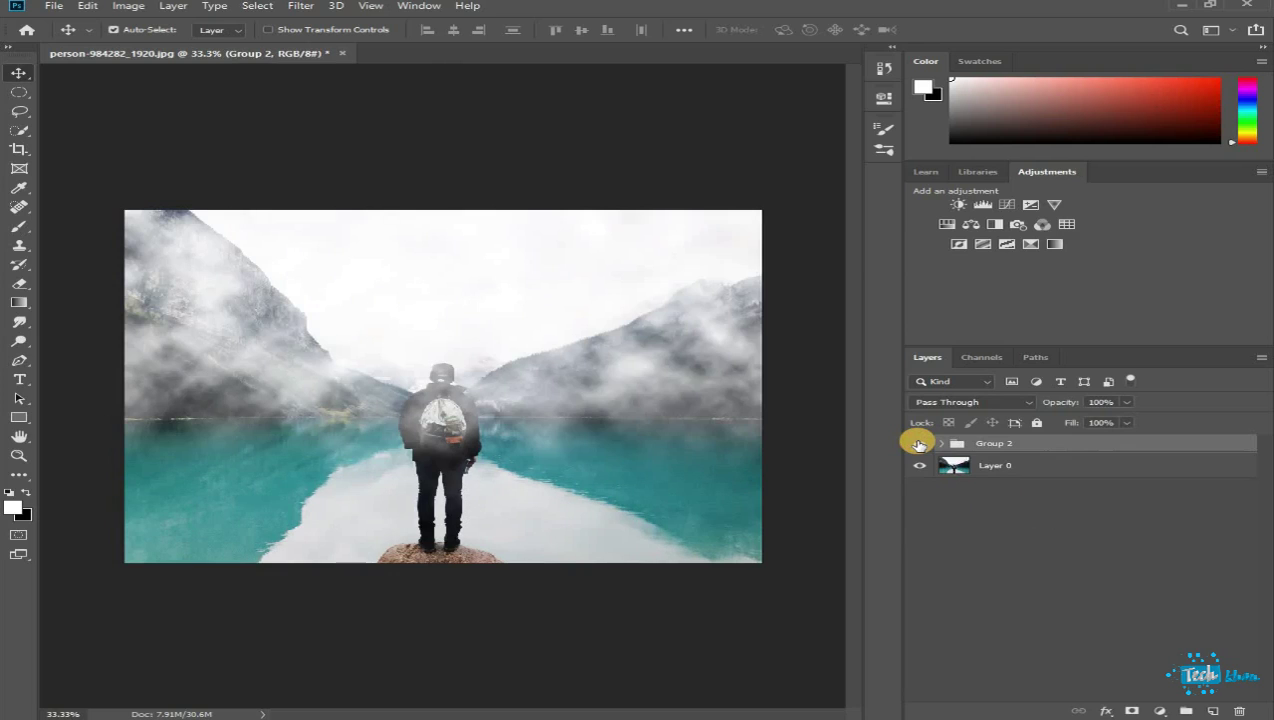
left_click(918, 443)
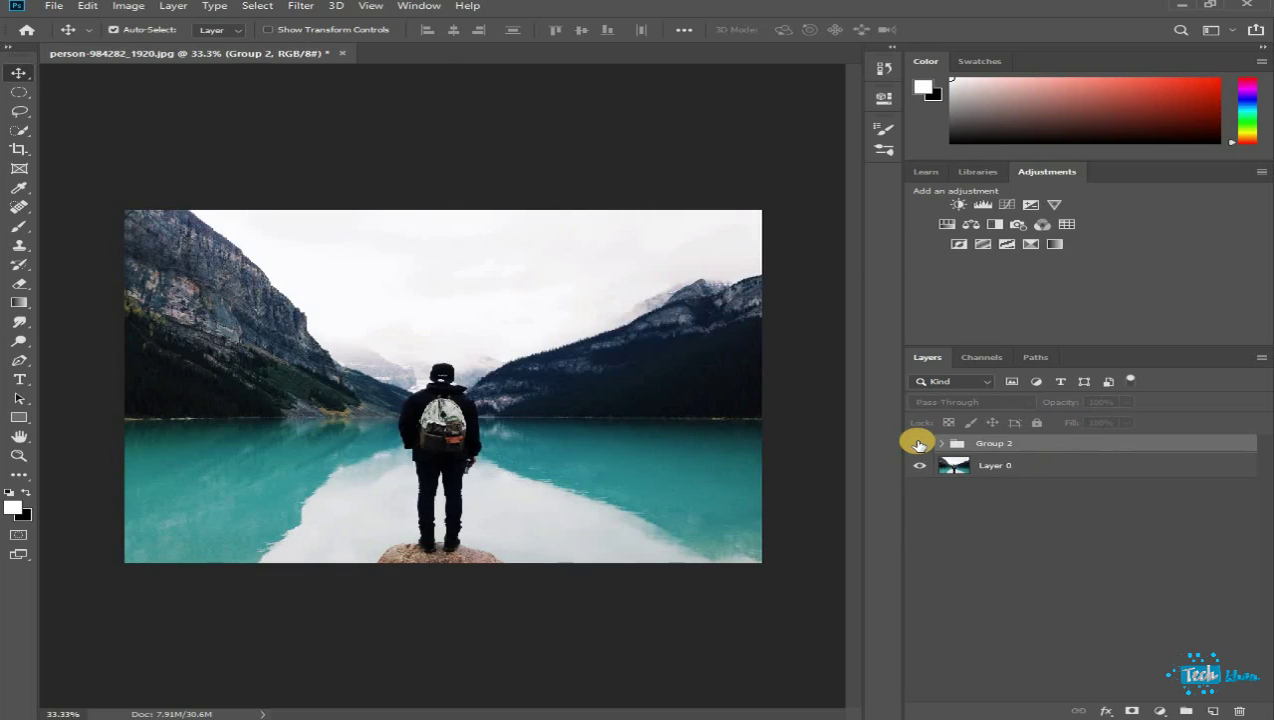
left_click(918, 443)
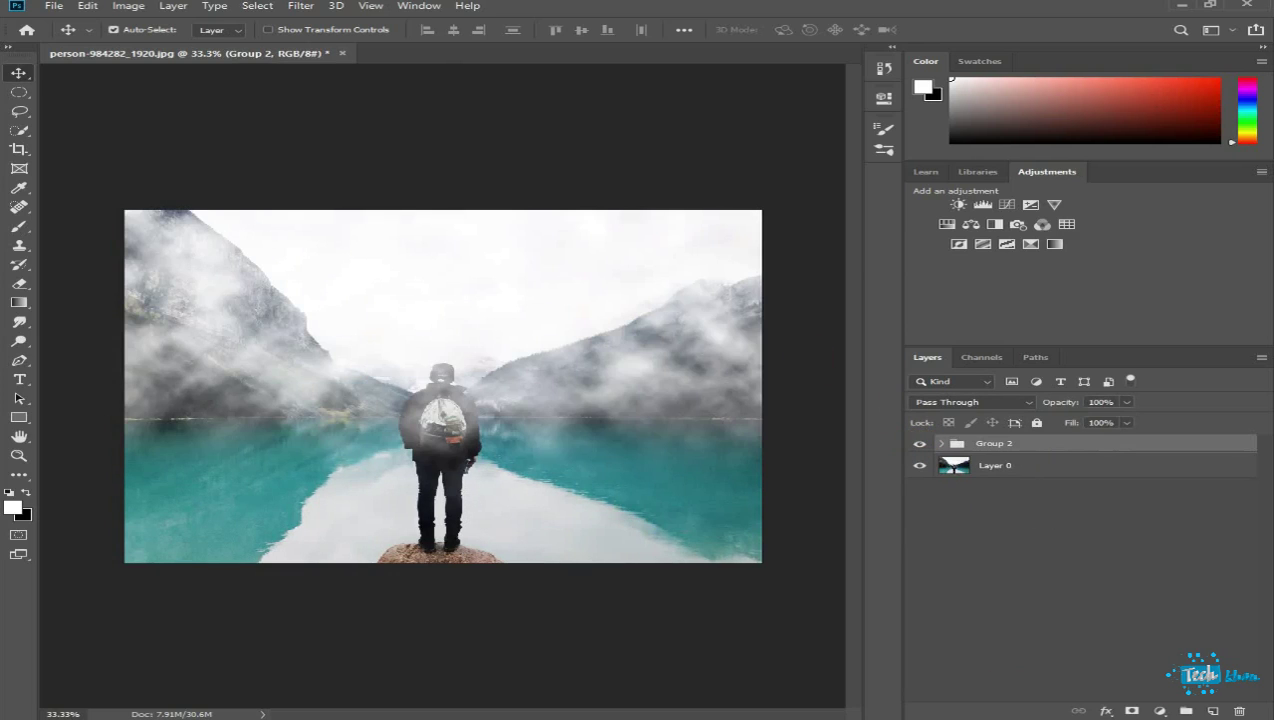
left_click(1141, 710)
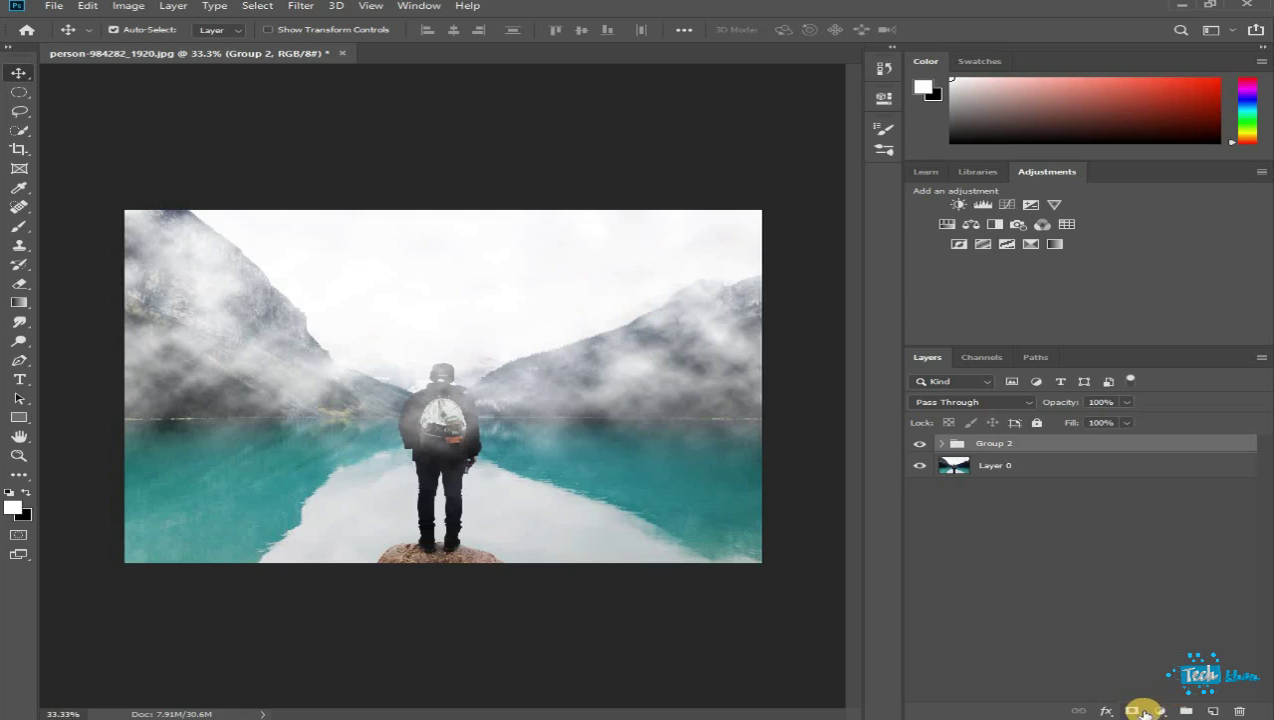
left_click(1044, 467)
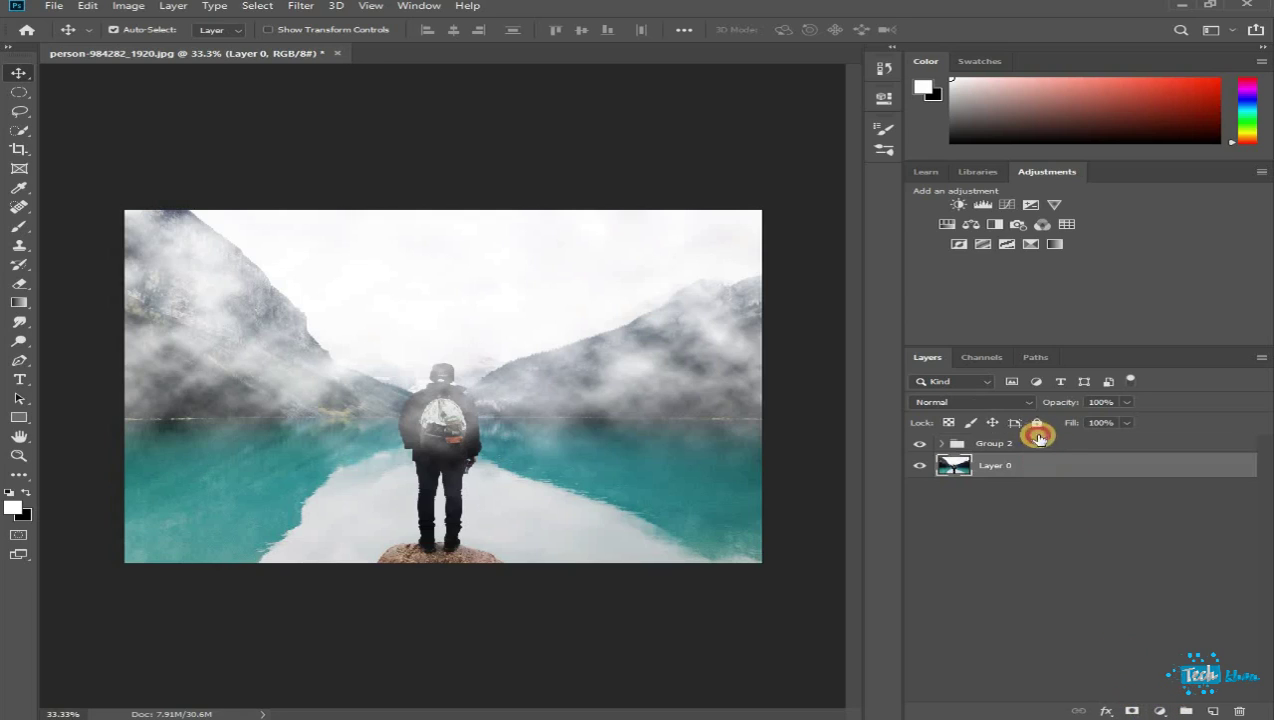
left_click(1038, 449)
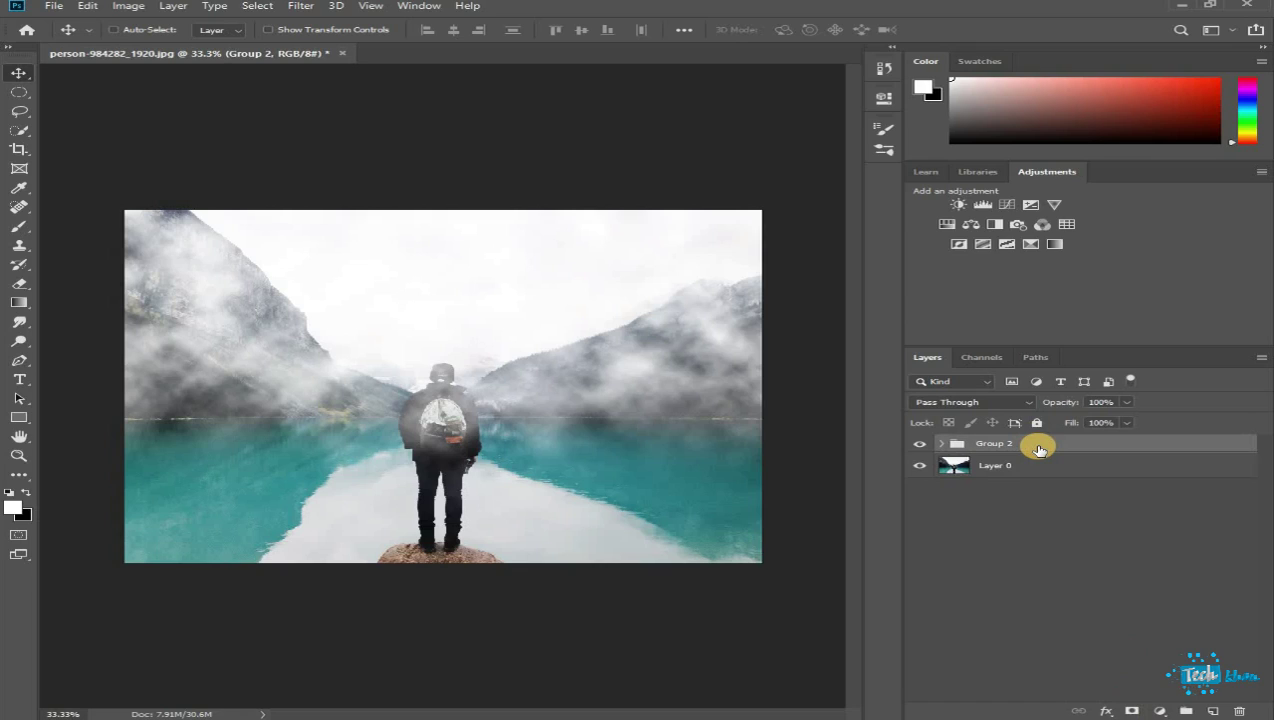
key("ctrl+shift+alt+n")
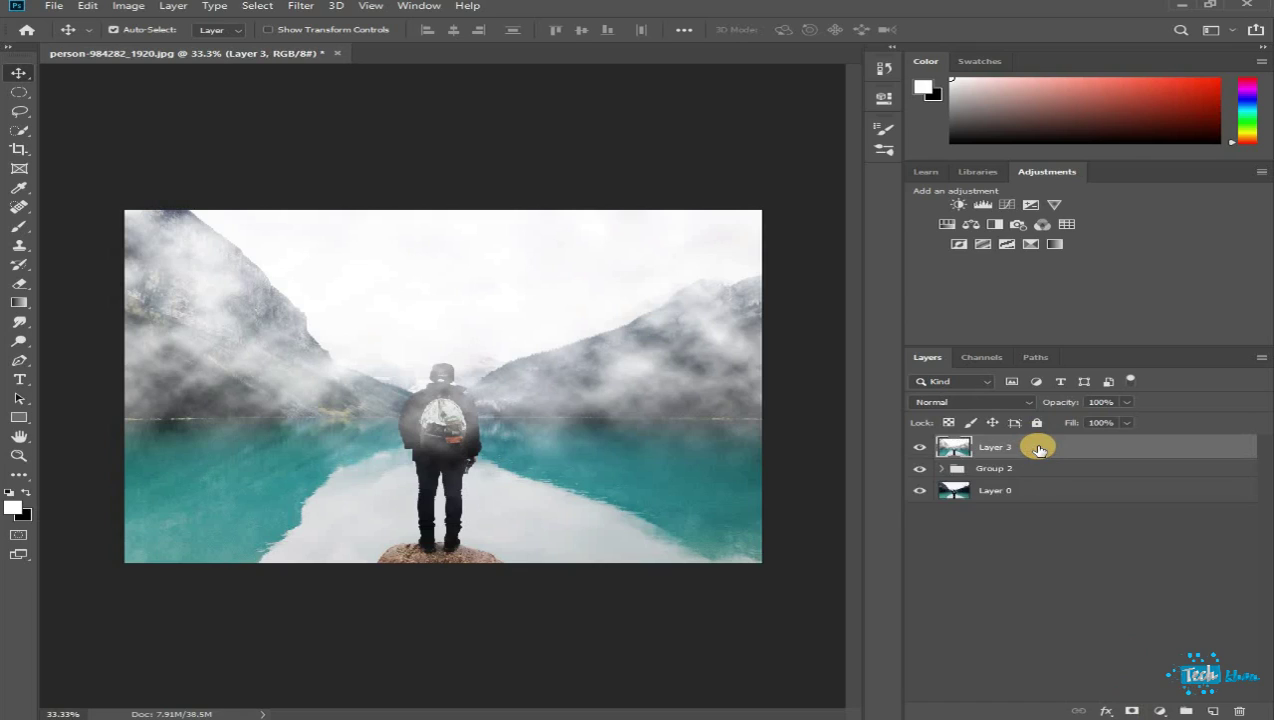
left_click_drag(919, 470, 919, 490)
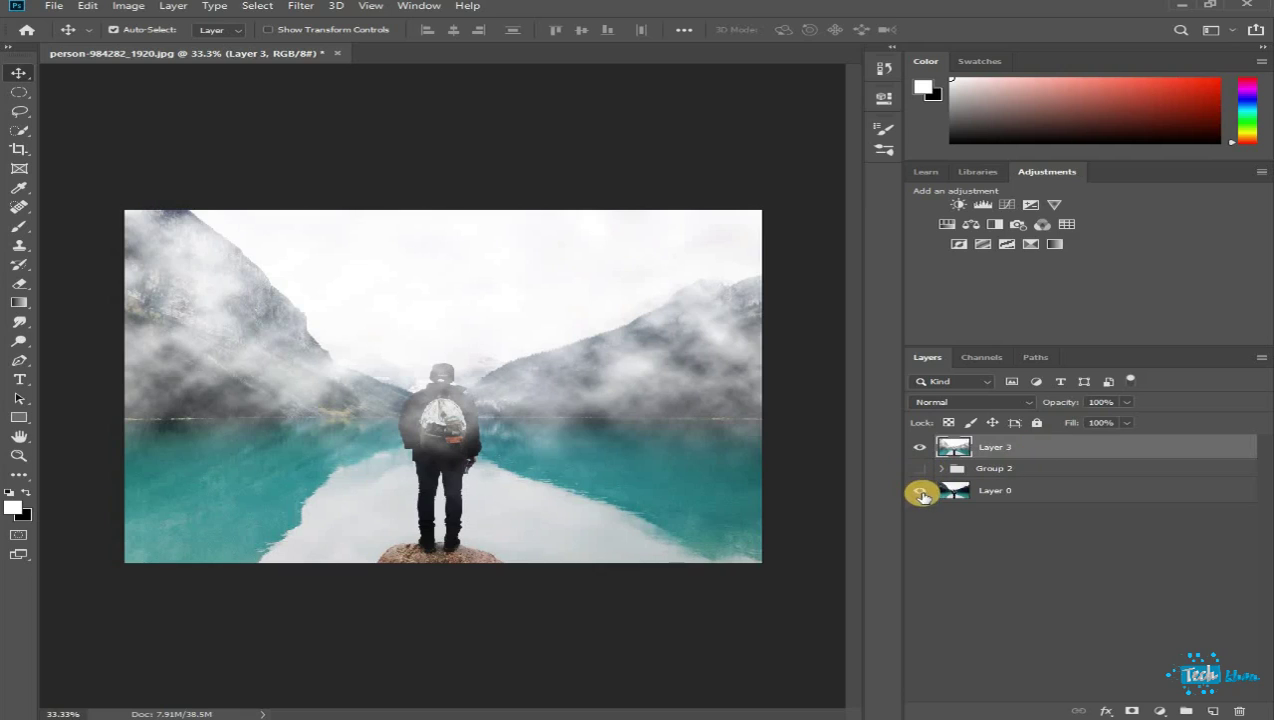
left_click(1010, 471)
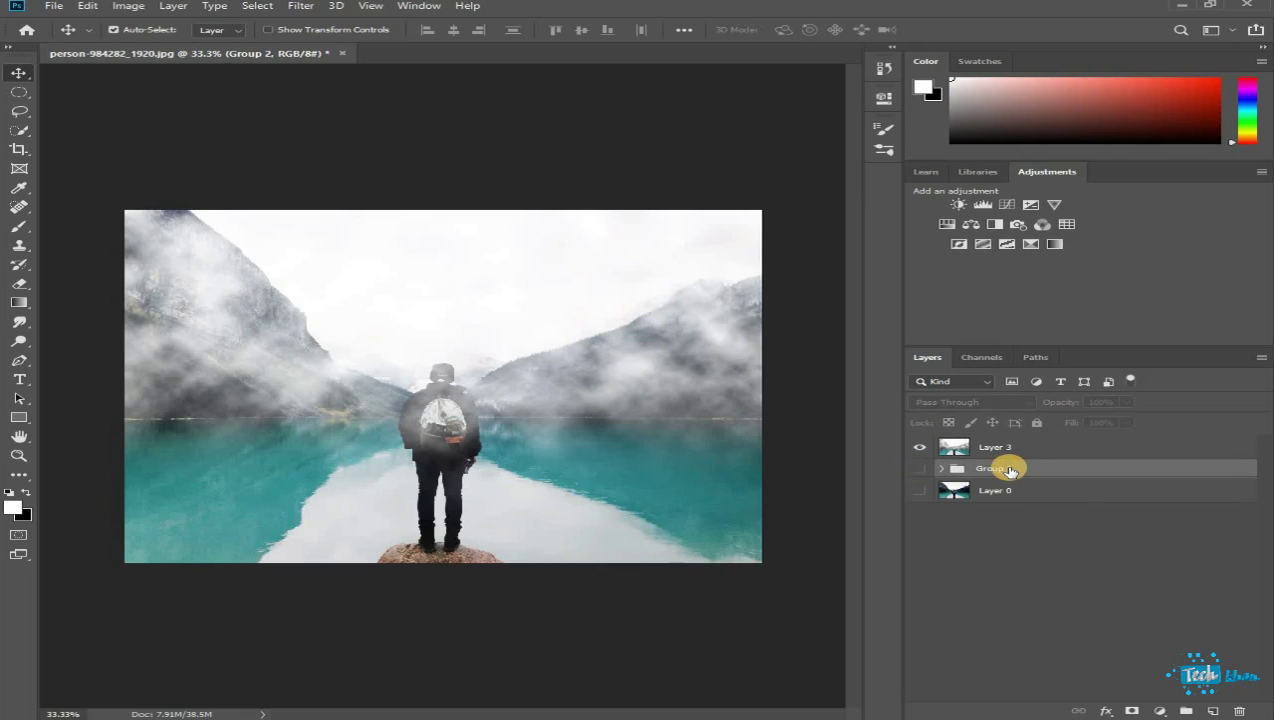
key("Delete")
key("Delete")
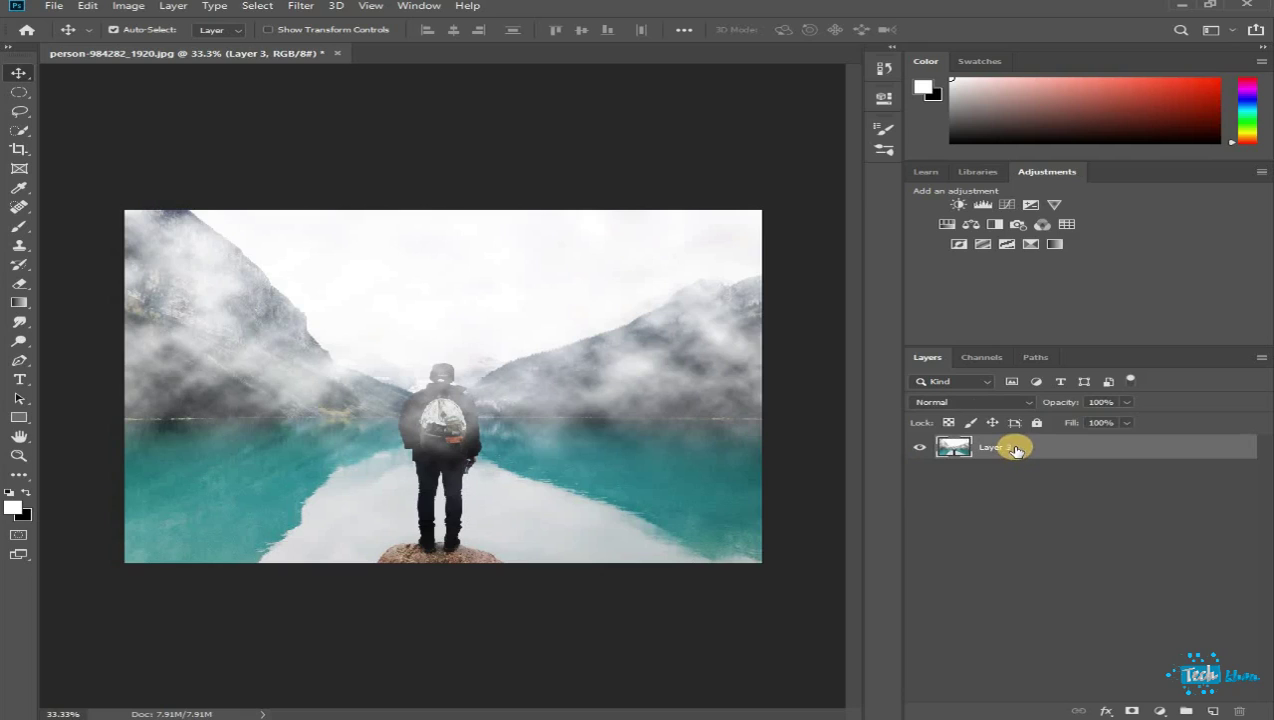
left_click(1131, 710)
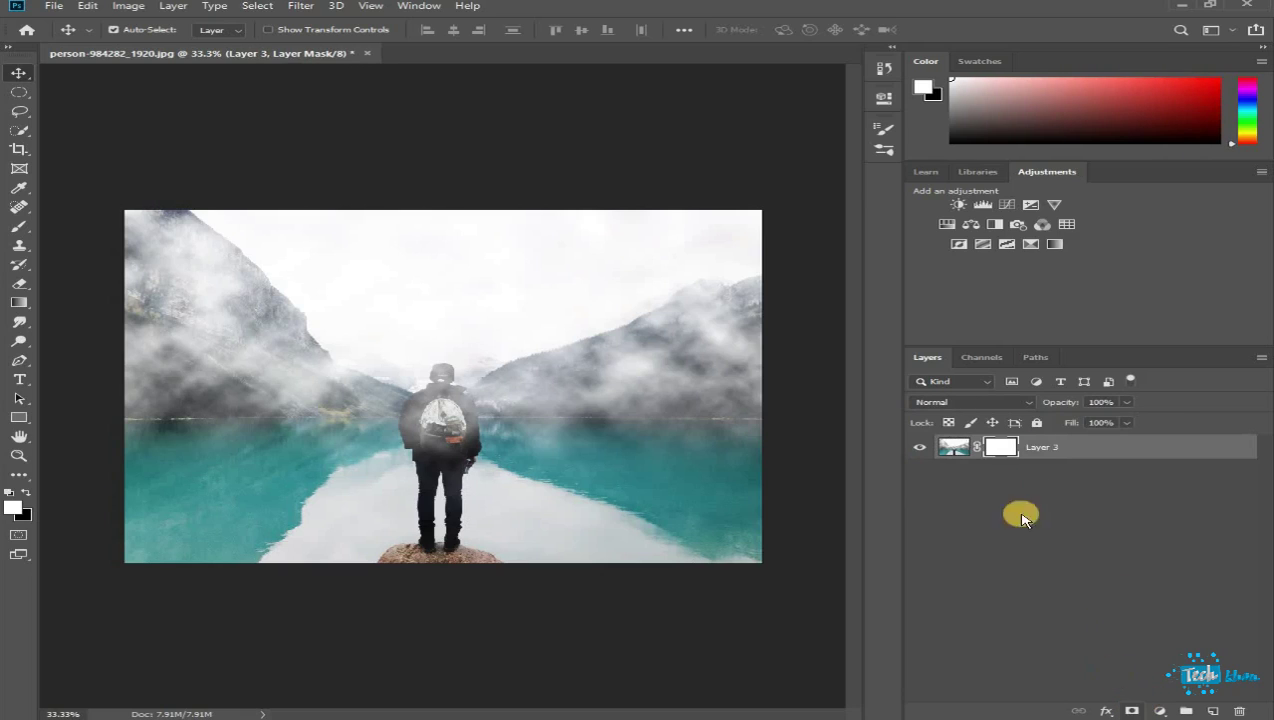
key("ctrl+z")
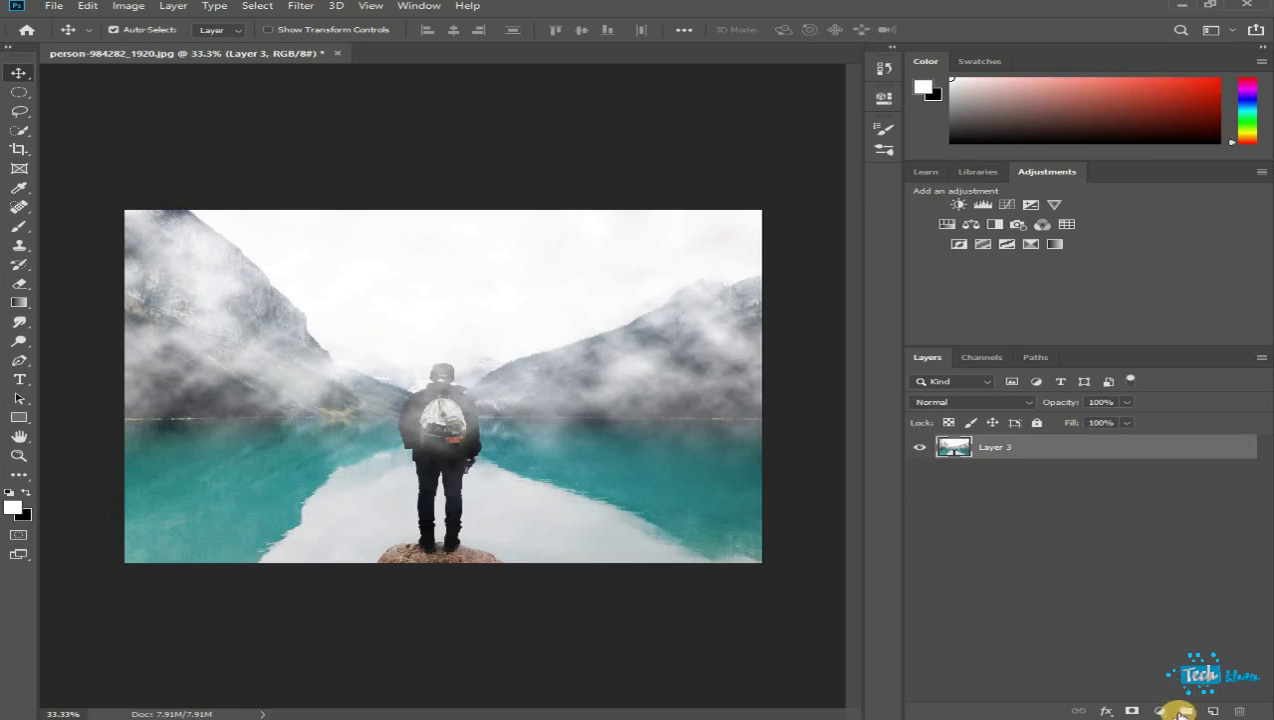
Step: Add a Levels layer and tune its black-point, midtone and white-point input sliders
left_click(1160, 711)
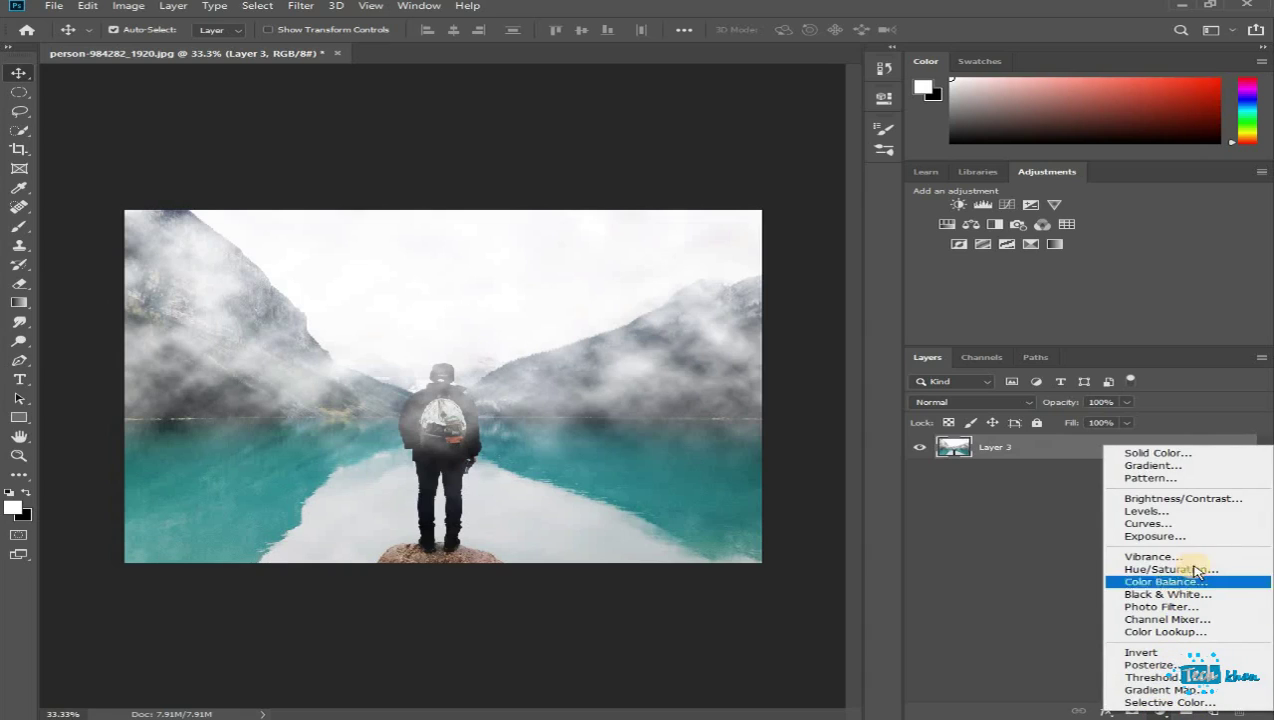
left_click(1150, 507)
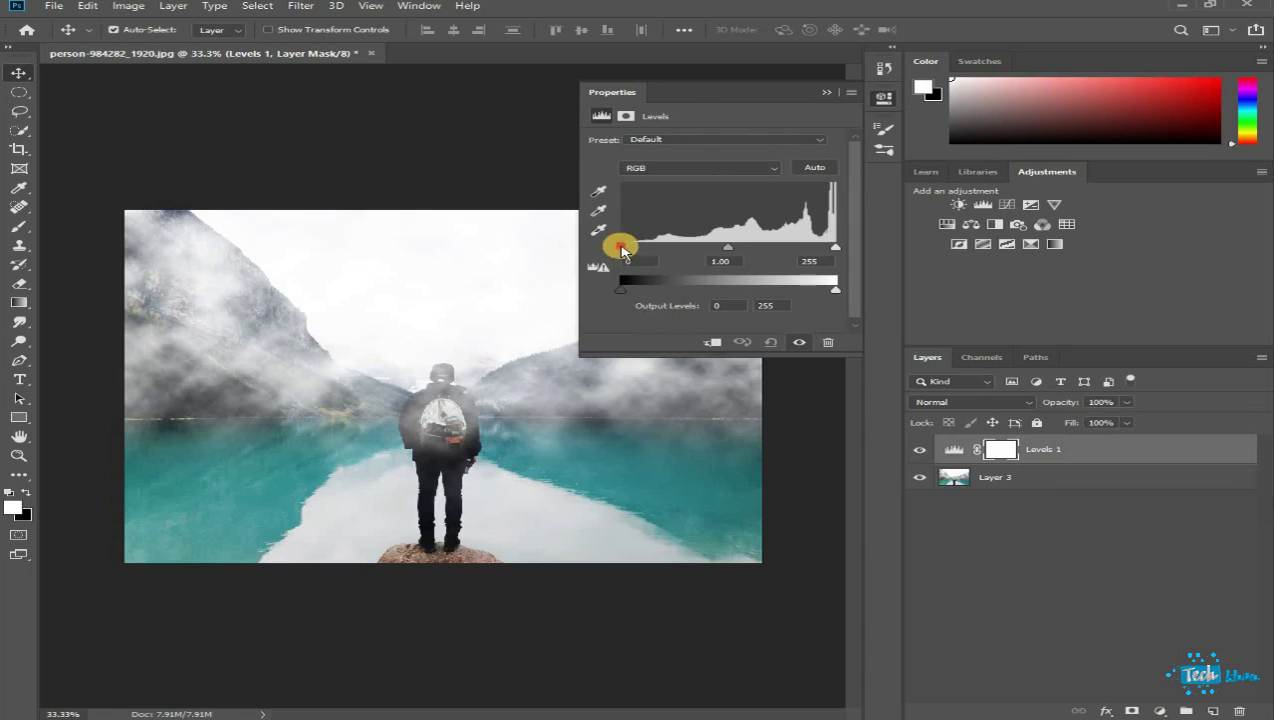
left_click_drag(621, 248, 646, 248)
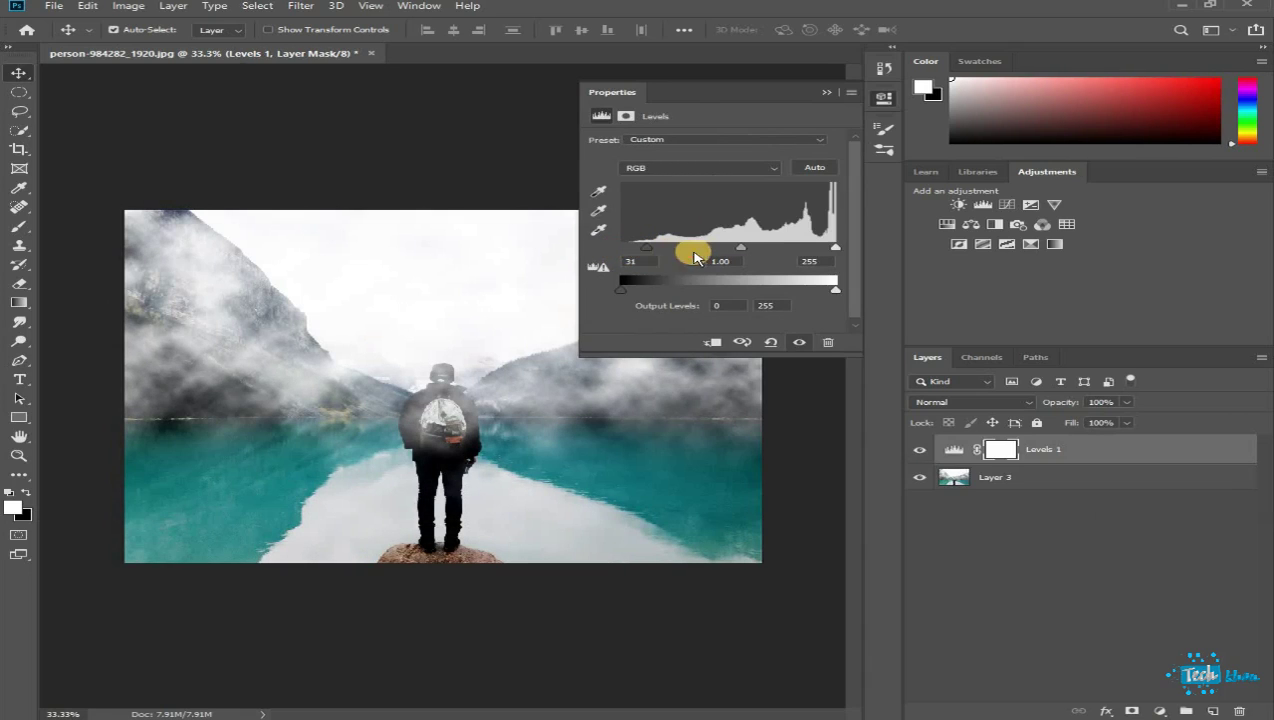
left_click_drag(733, 254, 737, 250)
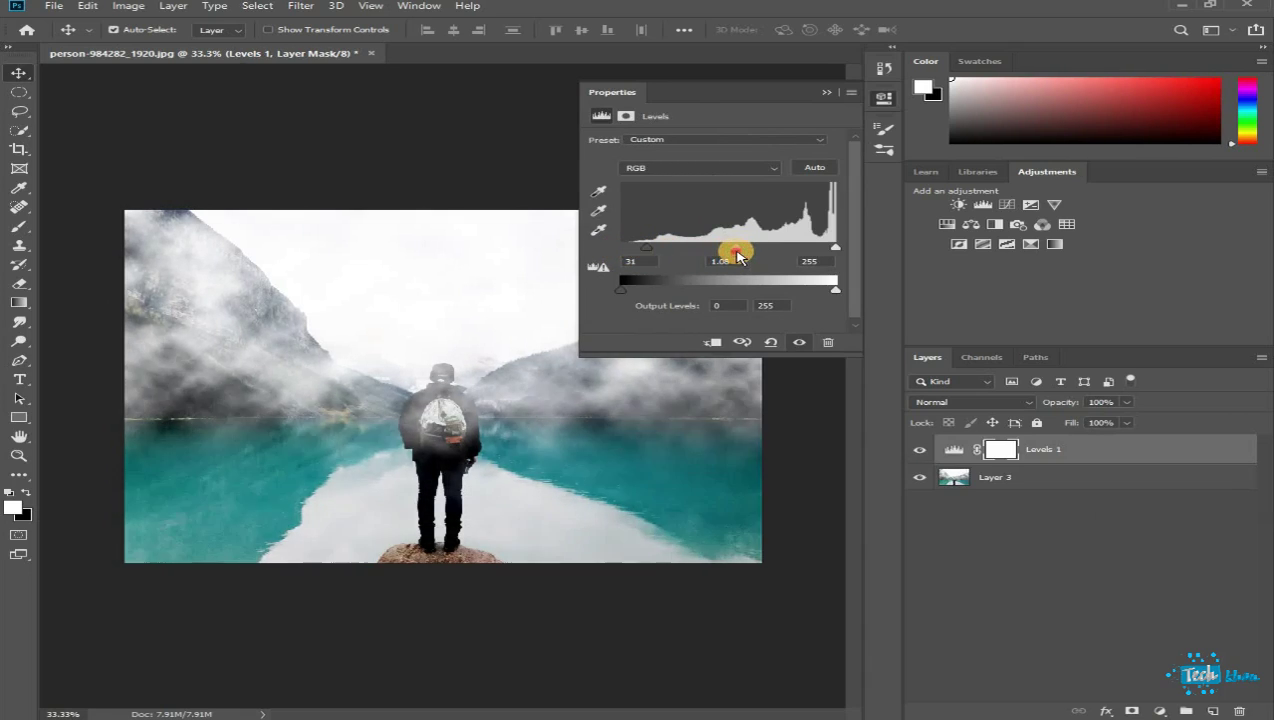
mouse_move(836, 248)
left_mouse_down()
mouse_move(809, 248)
mouse_move(853, 253)
left_mouse_up()
mouse_move(745, 254)
left_mouse_down()
mouse_move(771, 255)
mouse_move(757, 255)
left_mouse_up()
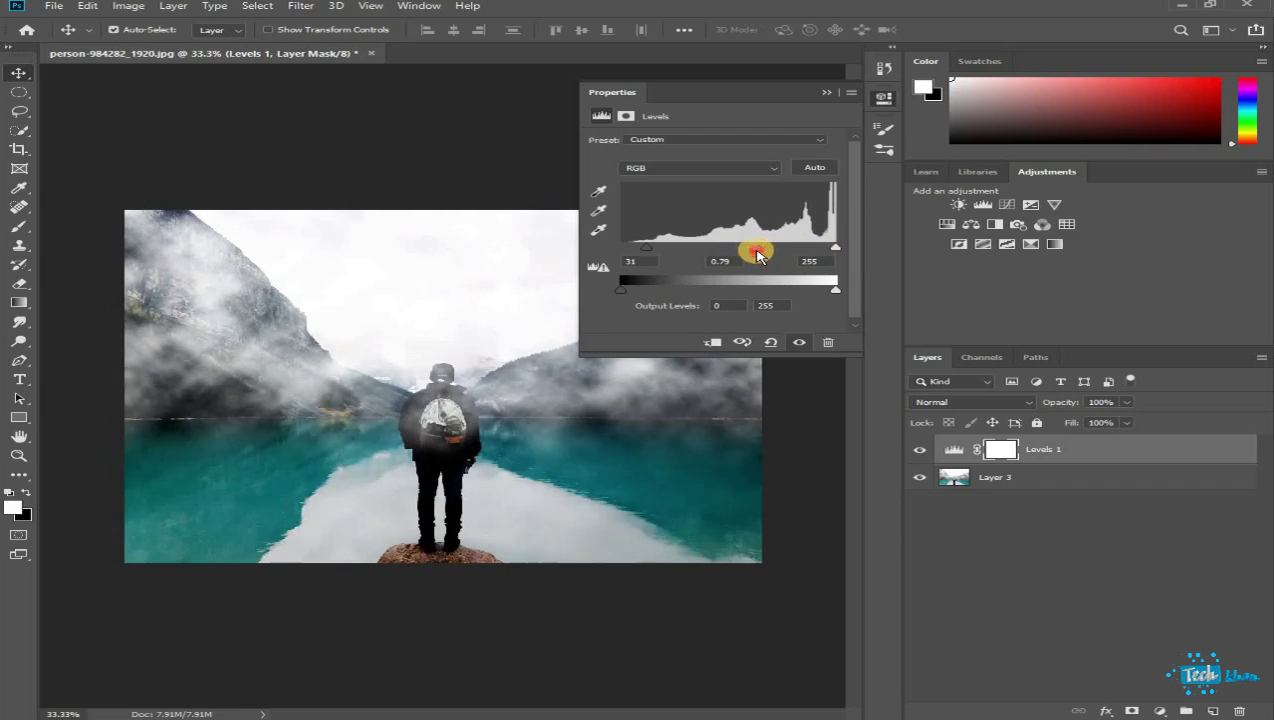
left_click_drag(638, 248, 606, 248)
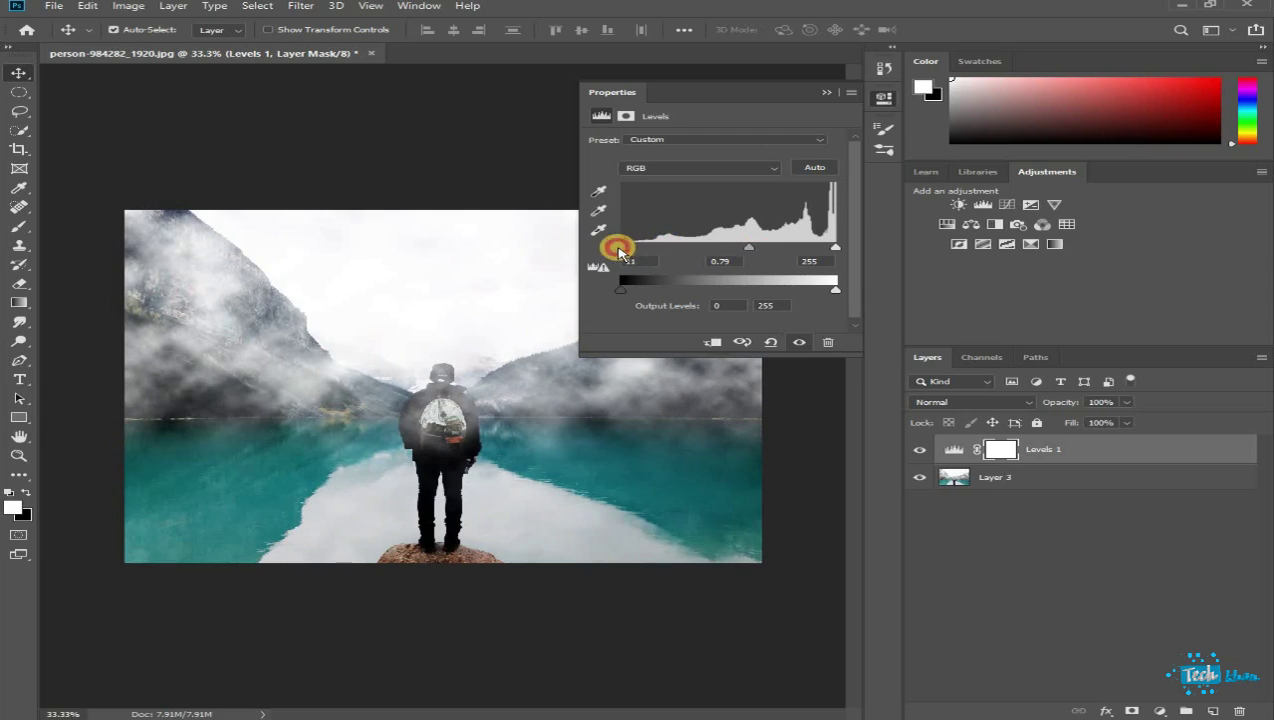
left_click_drag(738, 248, 724, 248)
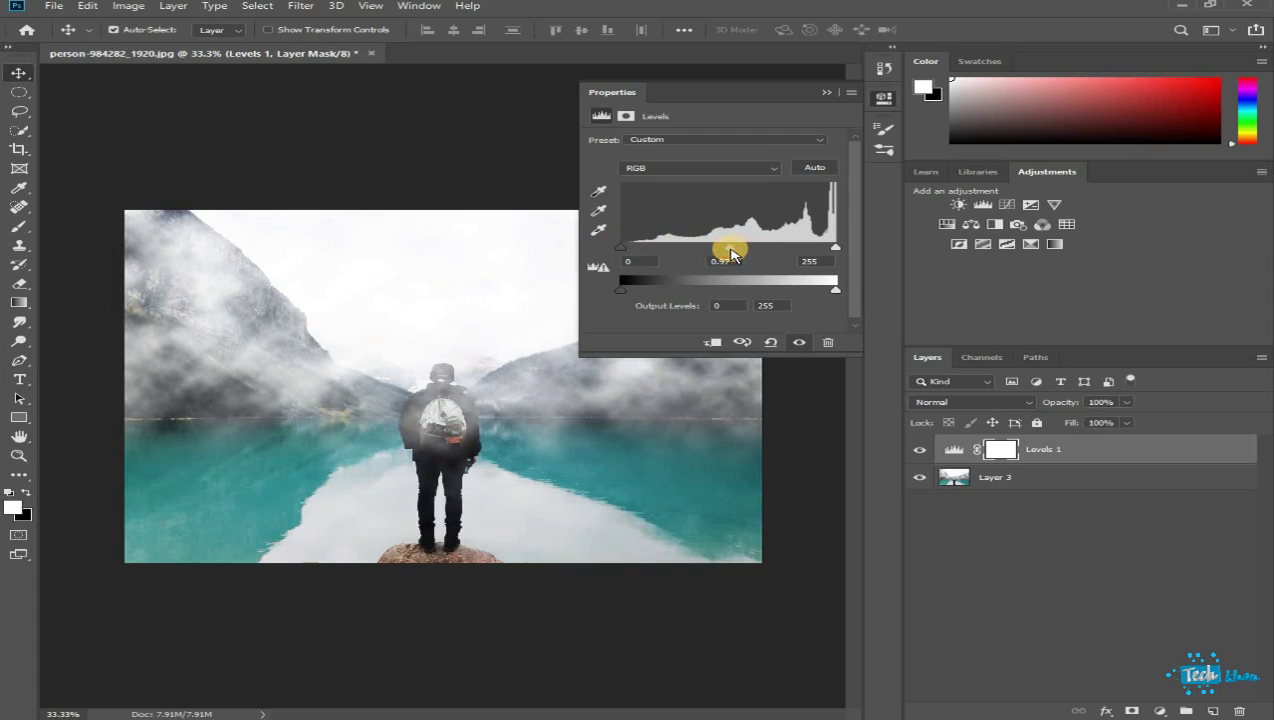
left_click(826, 92)
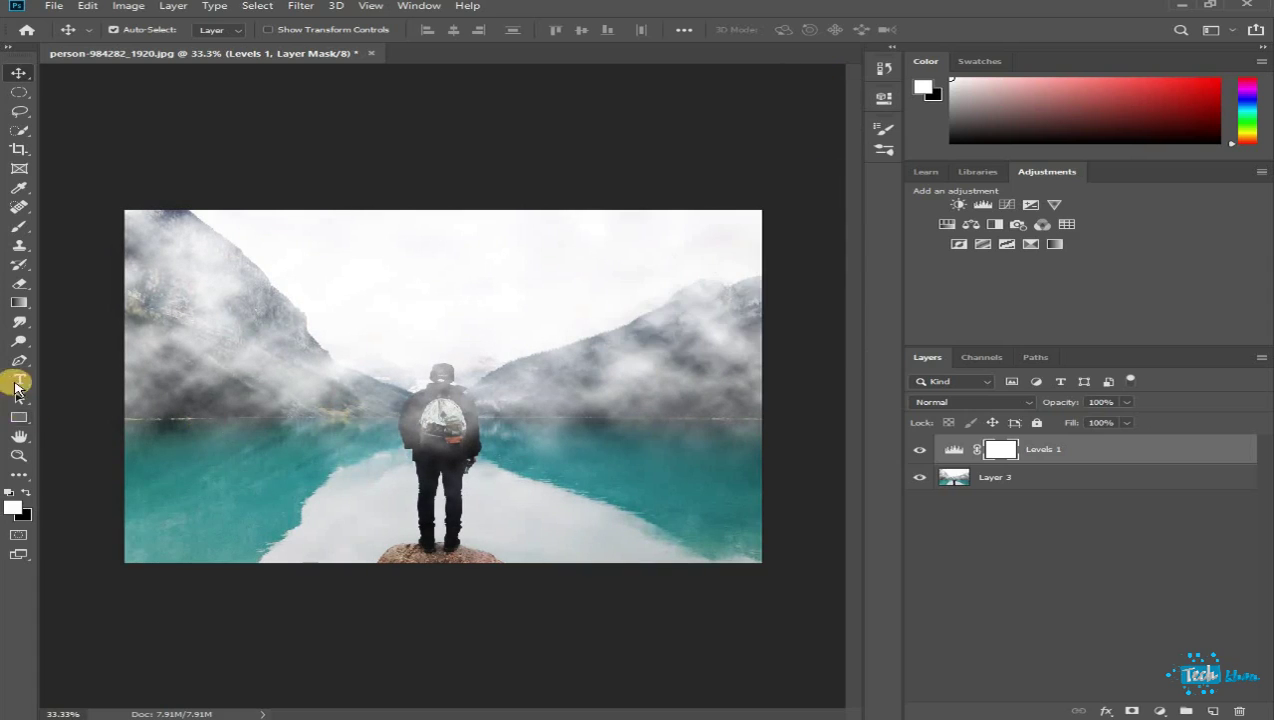
Step: Try painting white brush strokes directly on Layer 3 over the water, then undo them
left_click(21, 229)
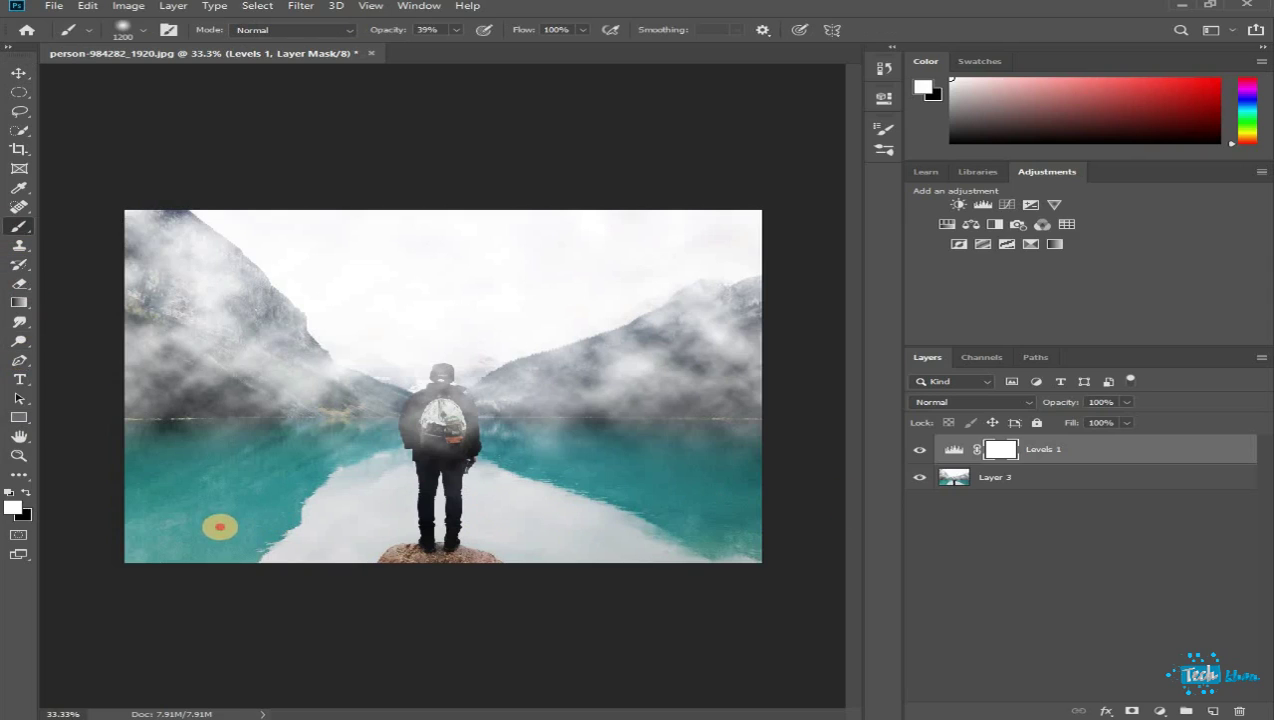
left_click(1055, 477)
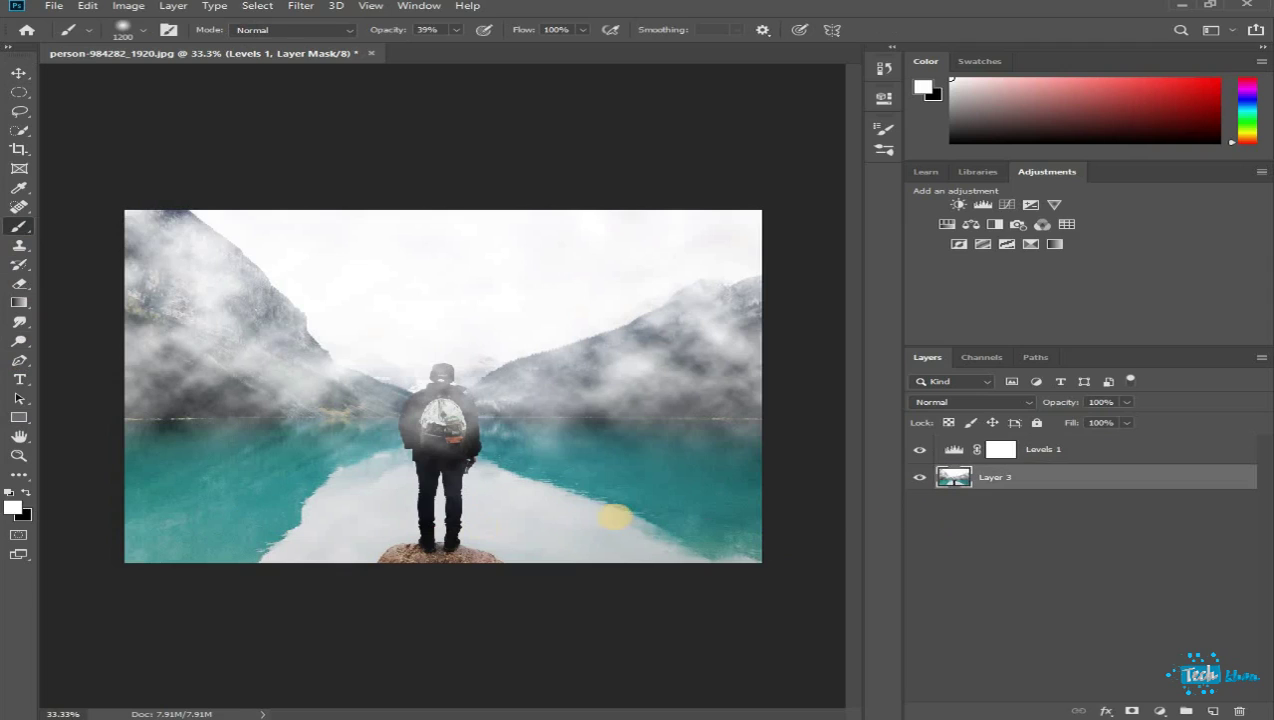
mouse_move(246, 529)
left_mouse_down()
mouse_move(245, 512)
mouse_move(705, 549)
mouse_move(674, 543)
mouse_move(635, 598)
left_mouse_up()
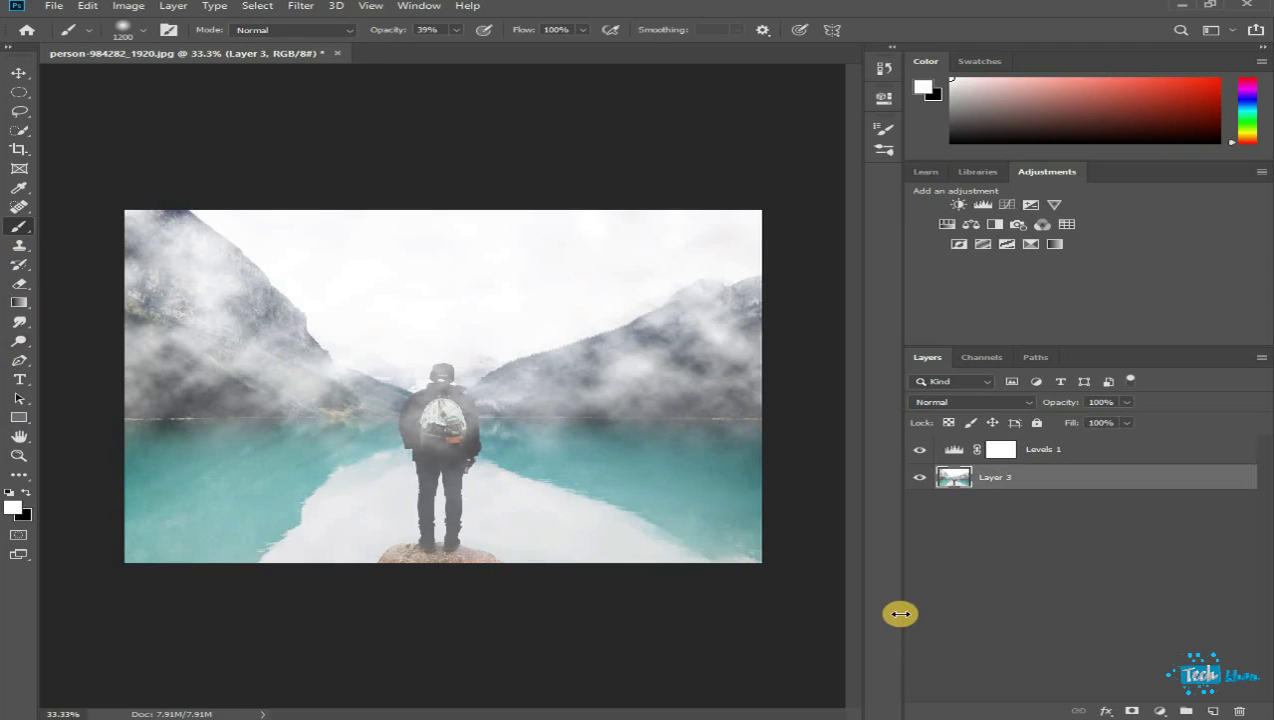
key("ctrl+z")
key("ctrl+z")
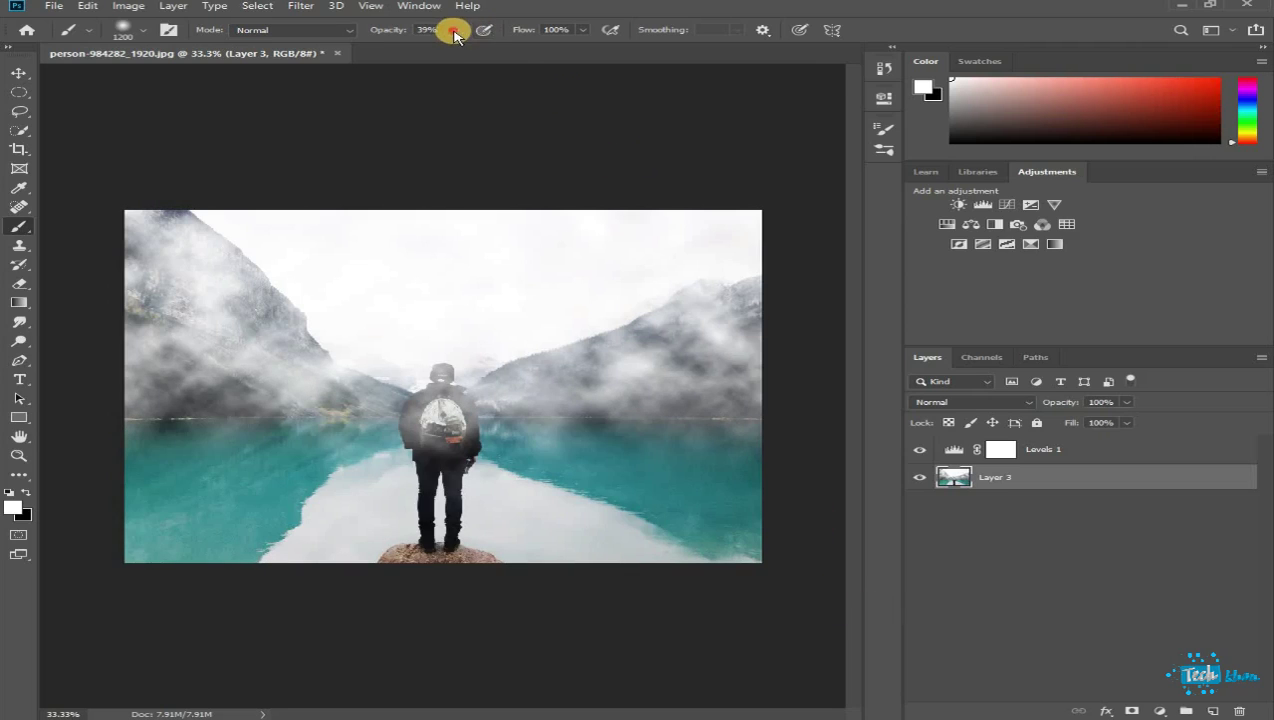
Step: Paint faint white haze across the lower lake at 19% brush opacity on new Layer 4
left_click_drag(455, 35, 438, 46)
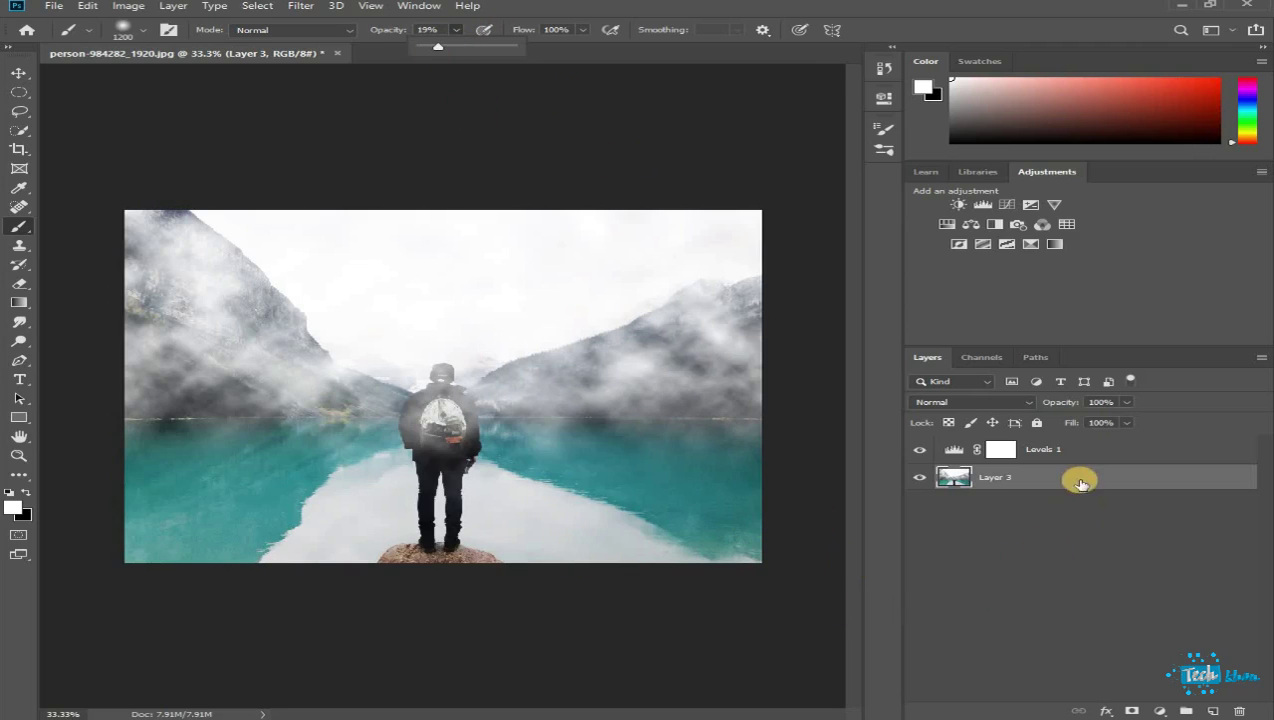
left_click(1212, 711)
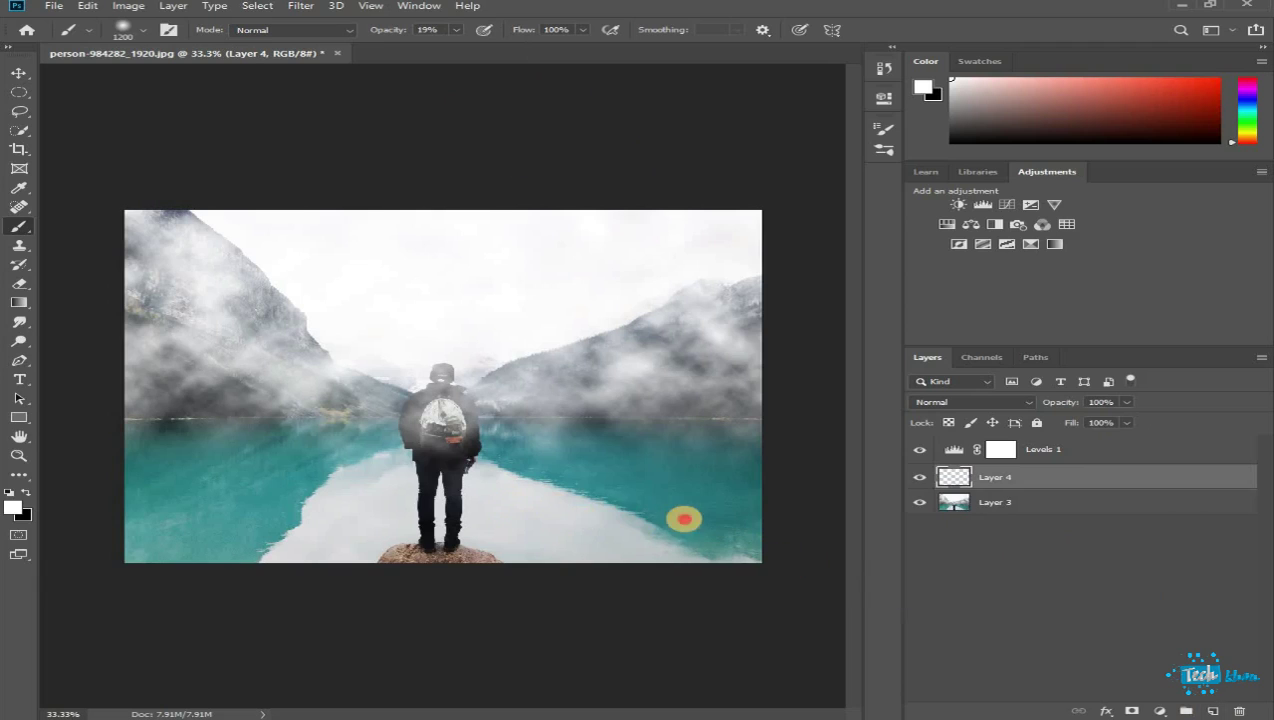
left_click_drag(682, 517, 207, 534)
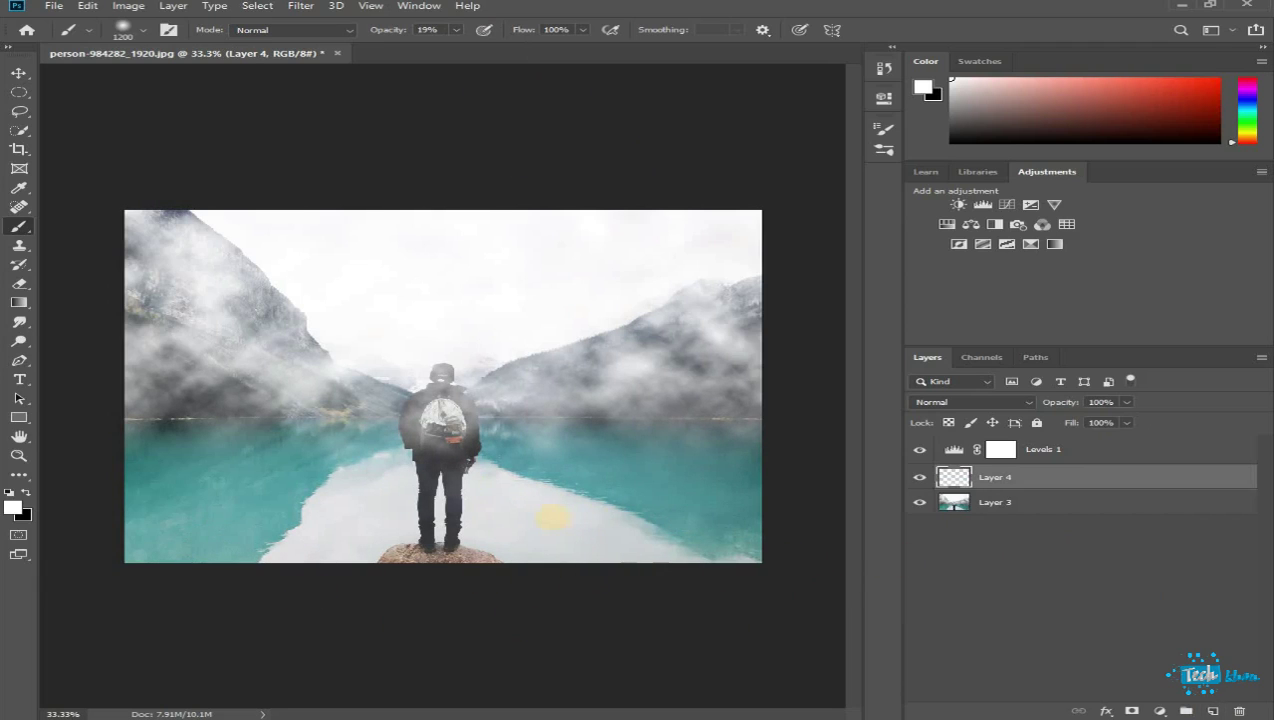
left_click_drag(557, 583, 68, 580)
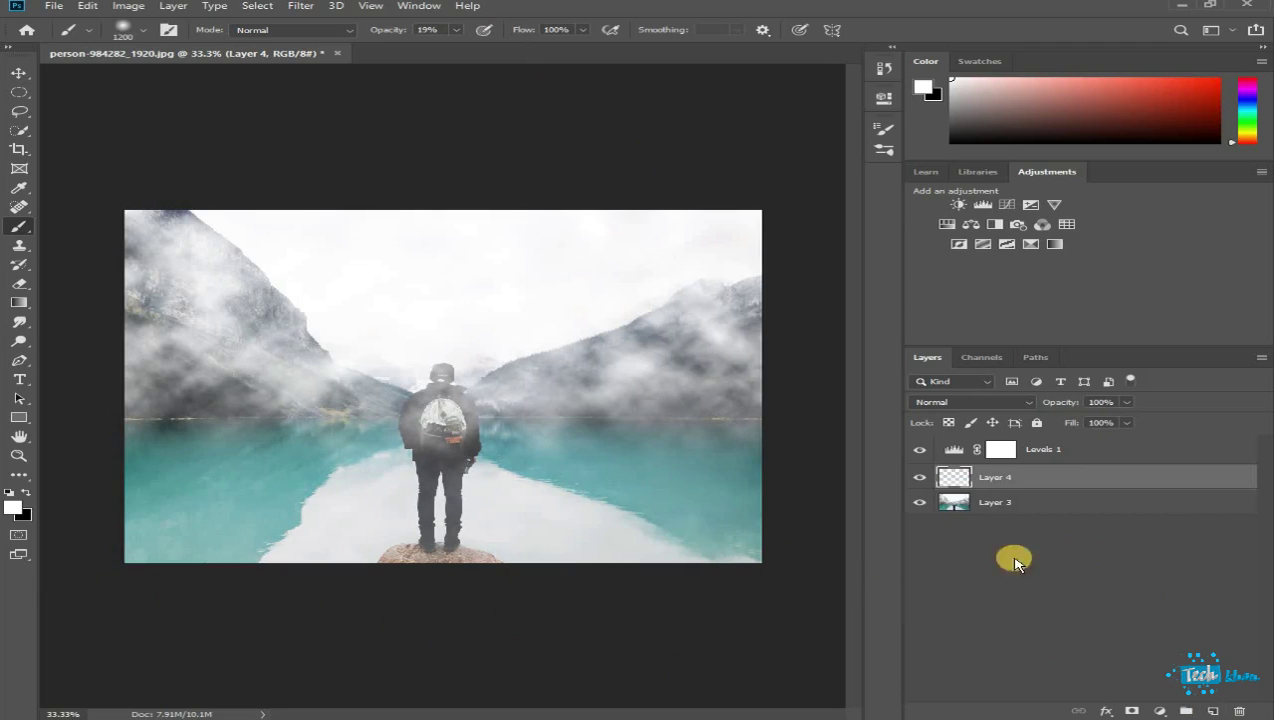
left_click(1059, 451)
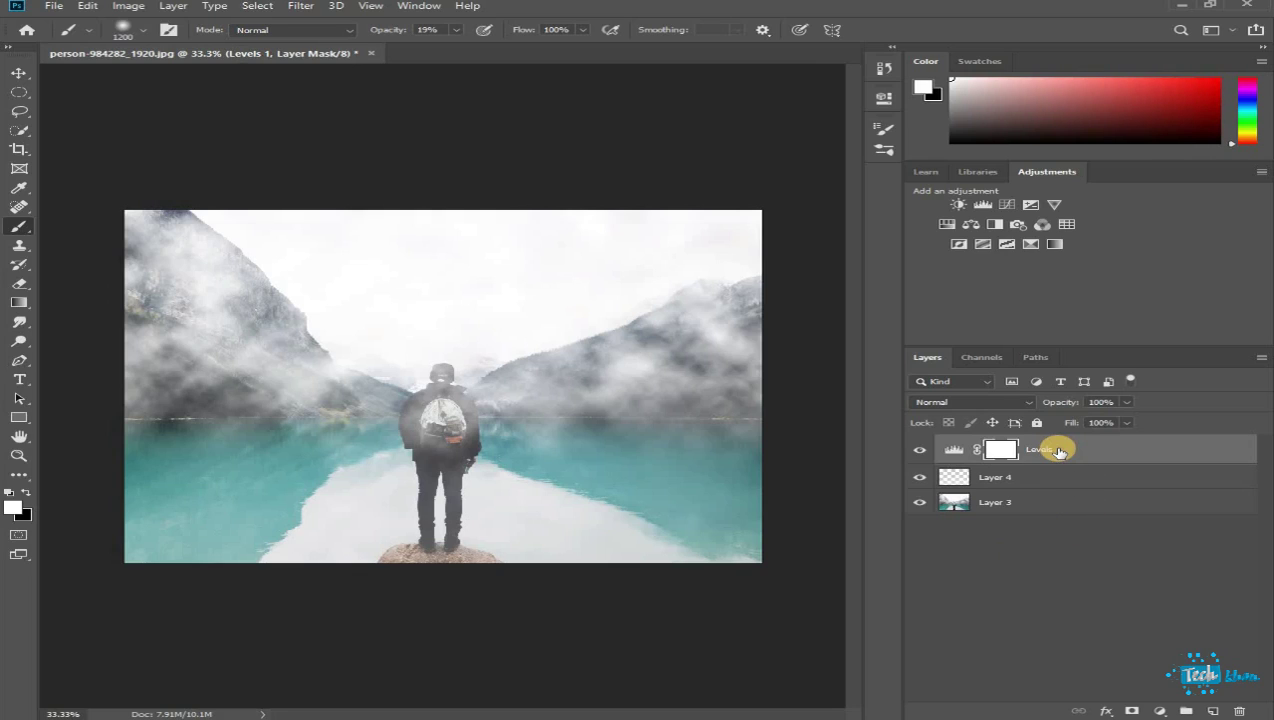
Step: Stamp visible layers into Layer 5, hide Levels 1, Layer 4 and Layer 3, and nudge with Move
key("ctrl+shift+alt+e")
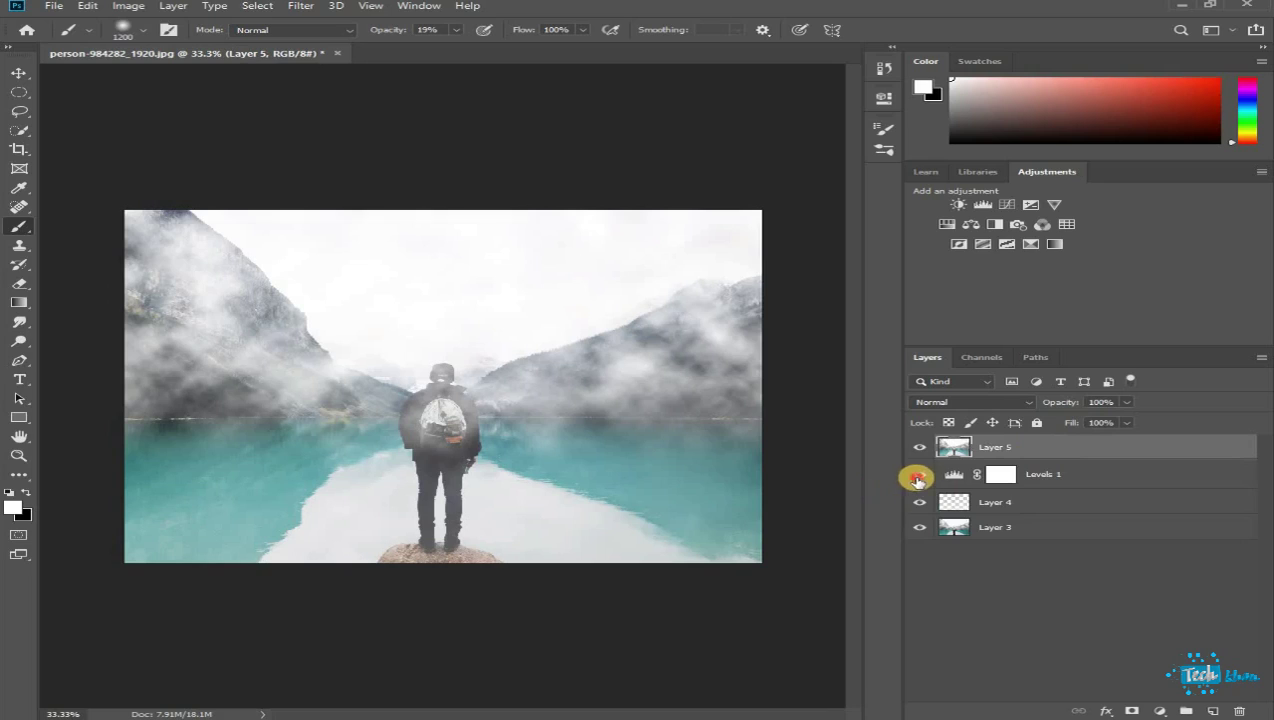
left_click_drag(917, 480, 917, 526)
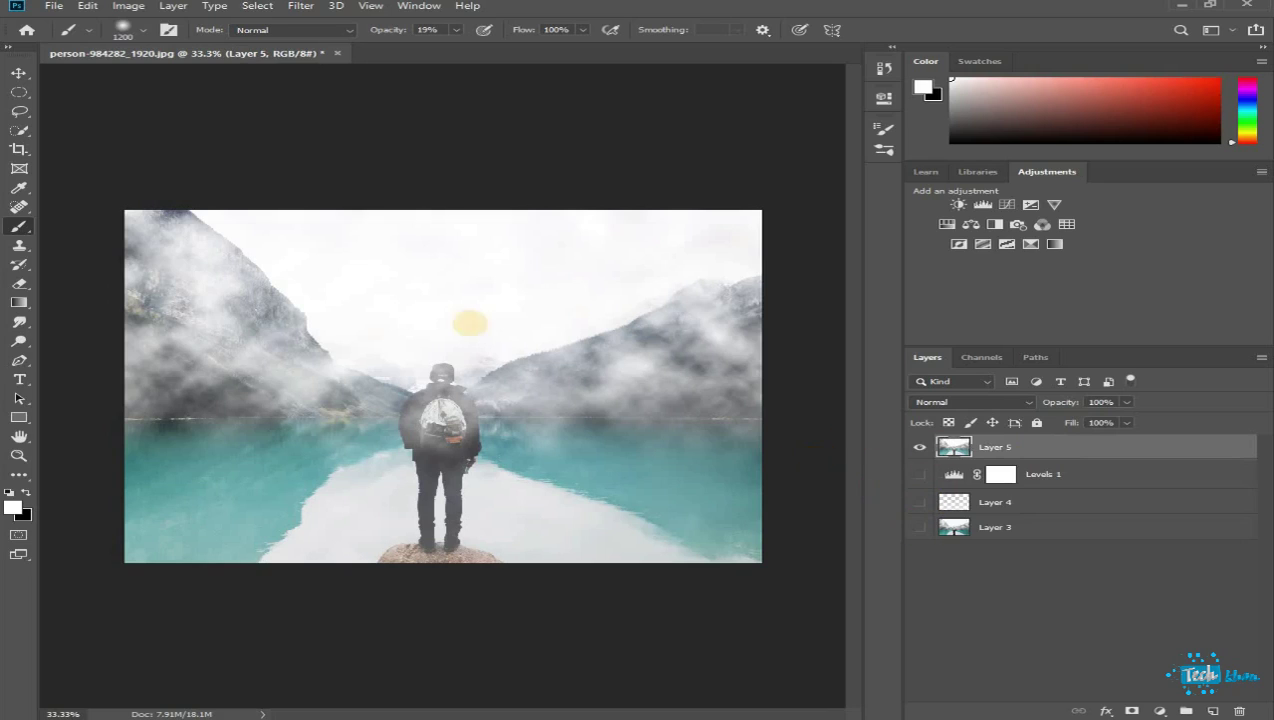
left_click(19, 73)
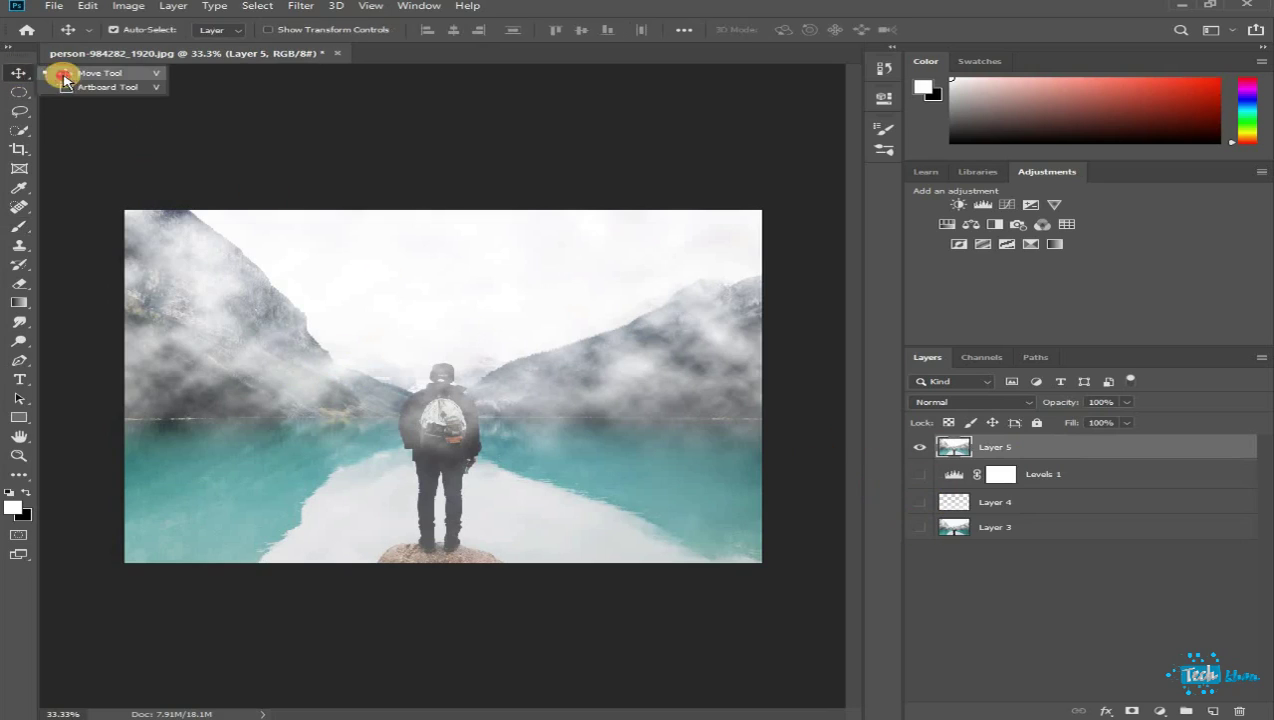
mouse_move(537, 451)
left_mouse_down()
mouse_move(586, 416)
mouse_move(525, 469)
left_mouse_up()
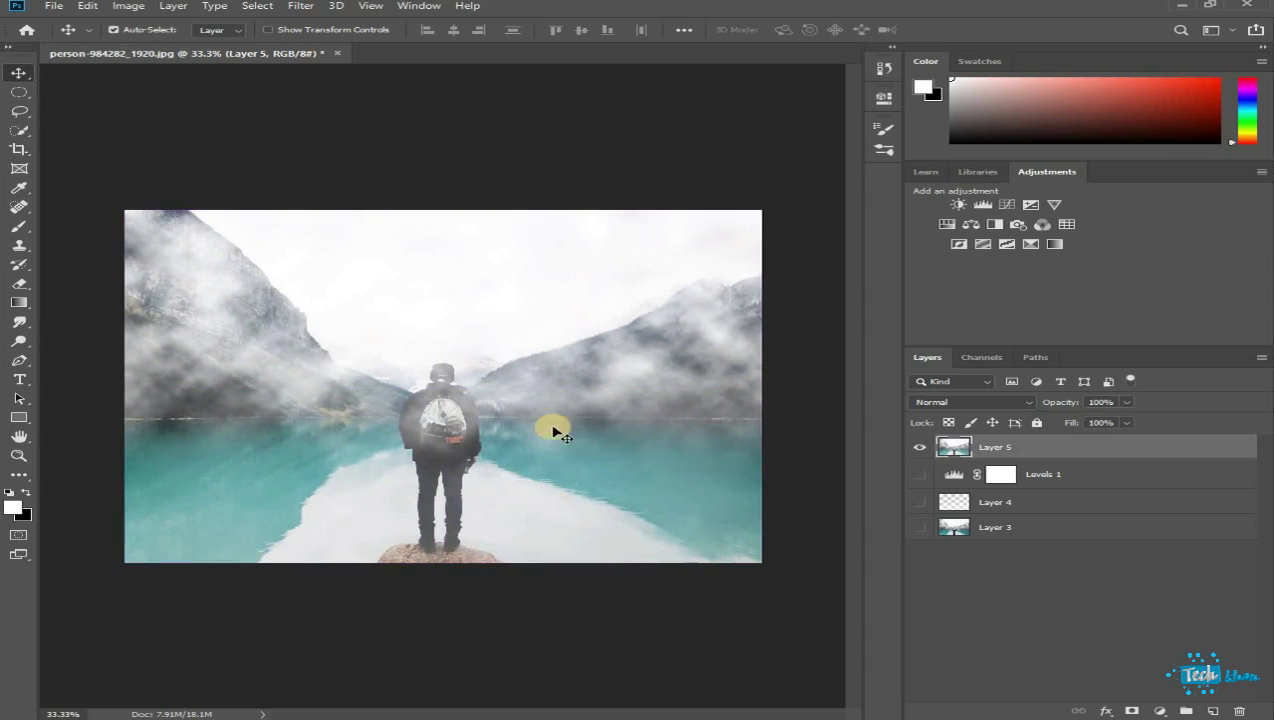